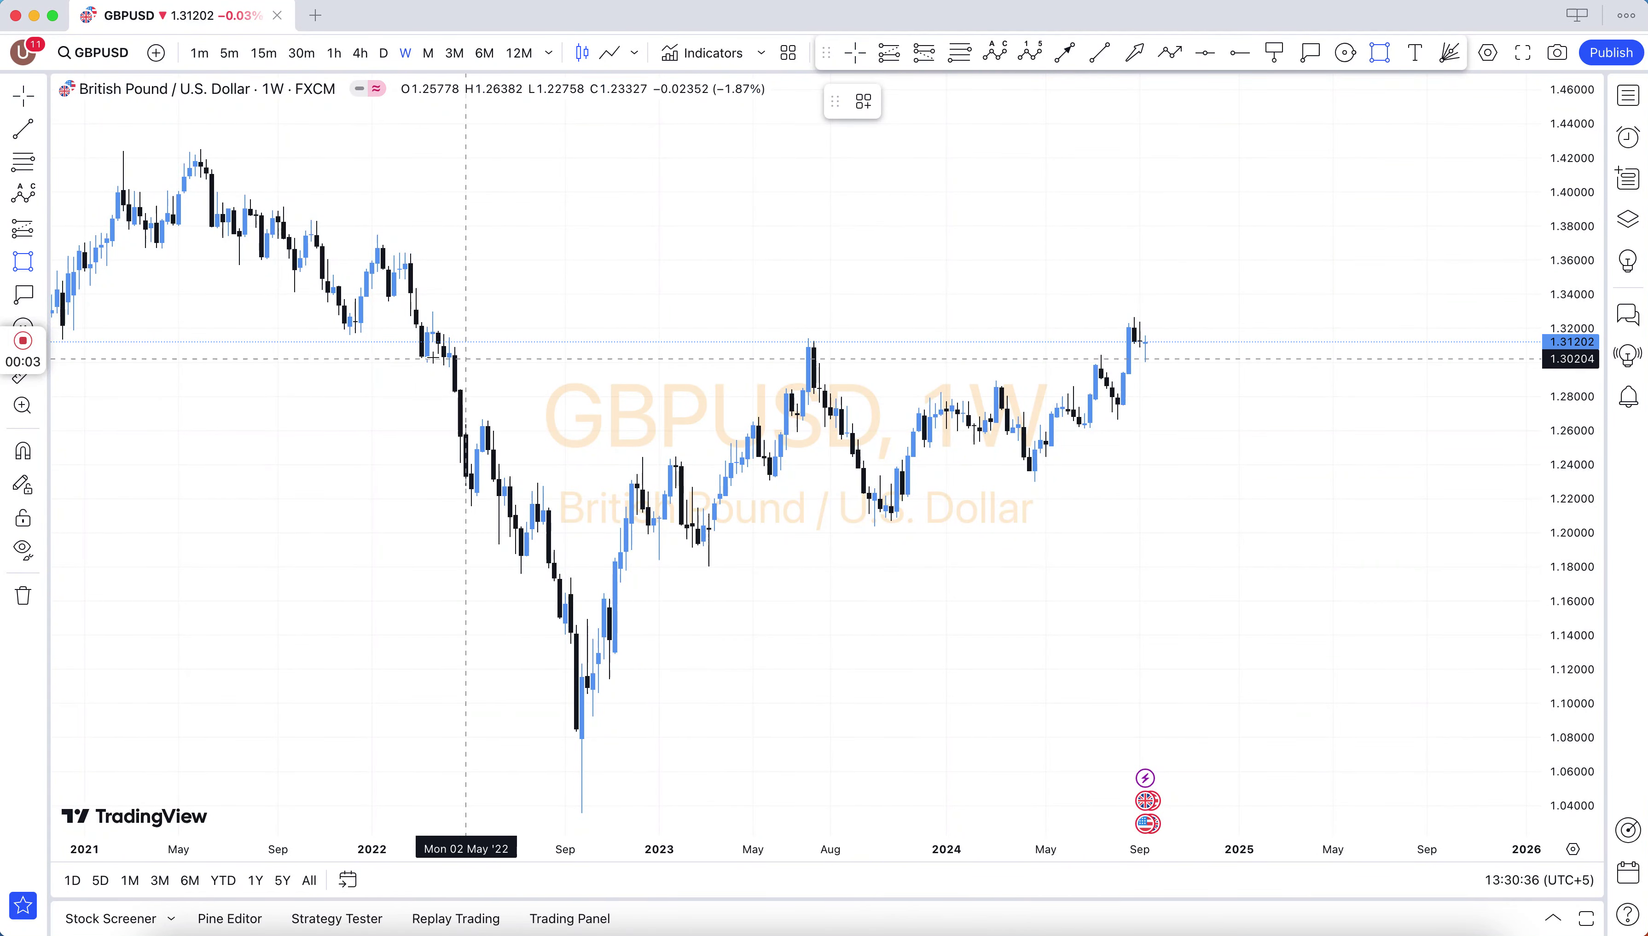
# Draw a rectangle zone from about 1.315 down to 1.297, spanning late March 2022 to mid-August 2023
pyautogui.click(438, 337)
pyautogui.click(836, 366)
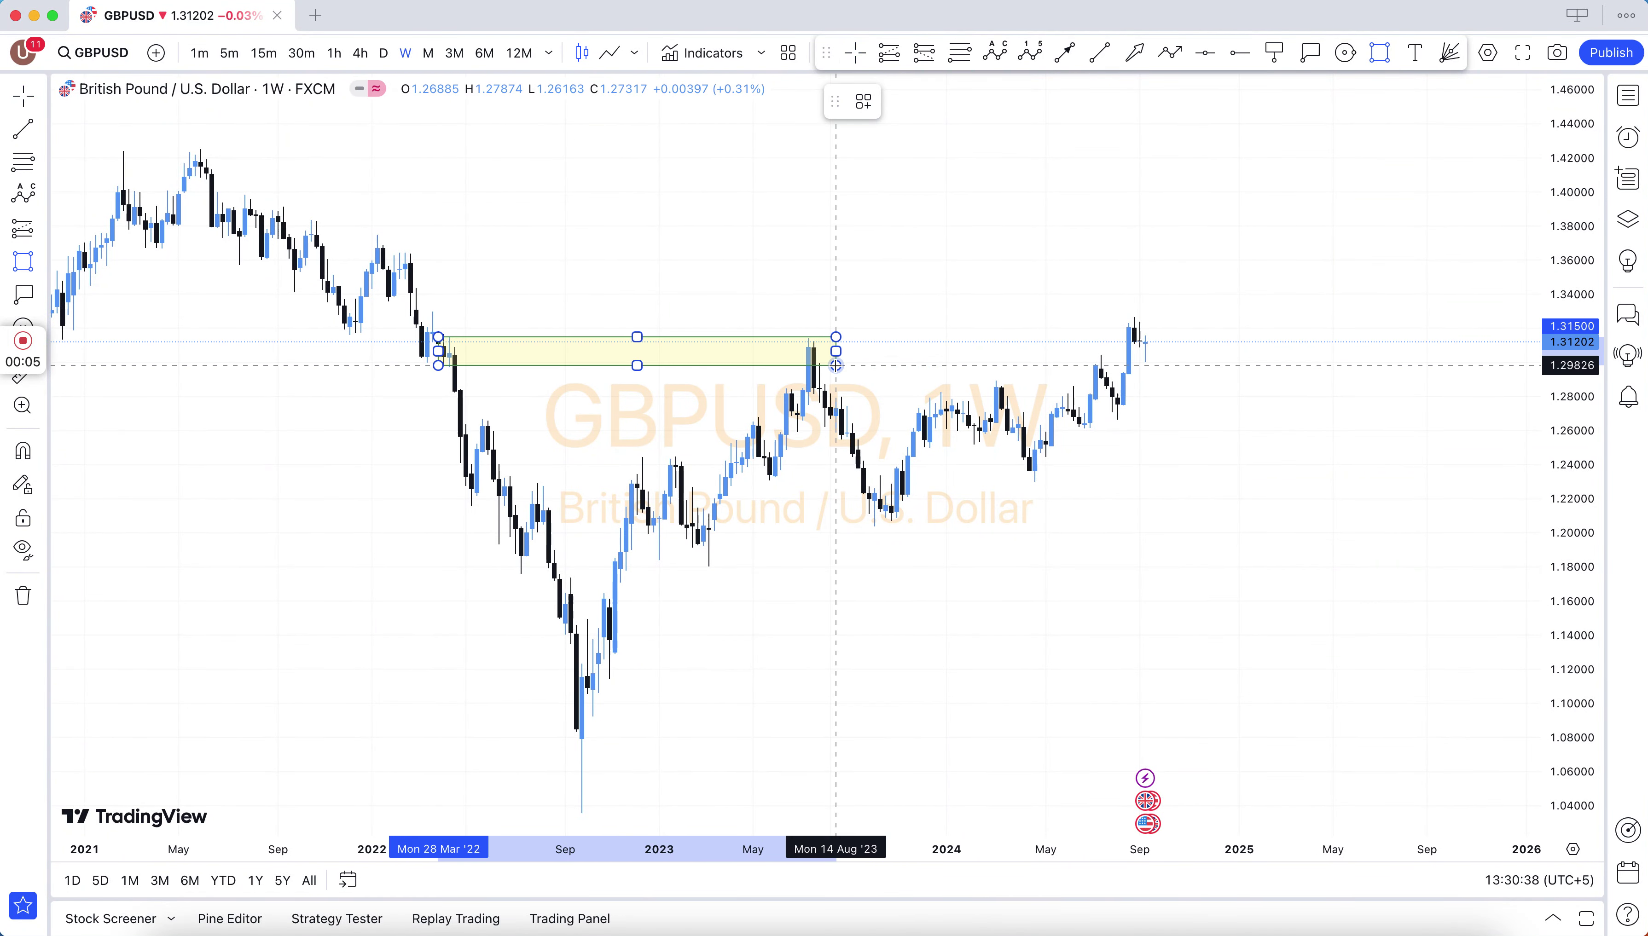
pyautogui.click(835, 368)
pyautogui.click(880, 343)
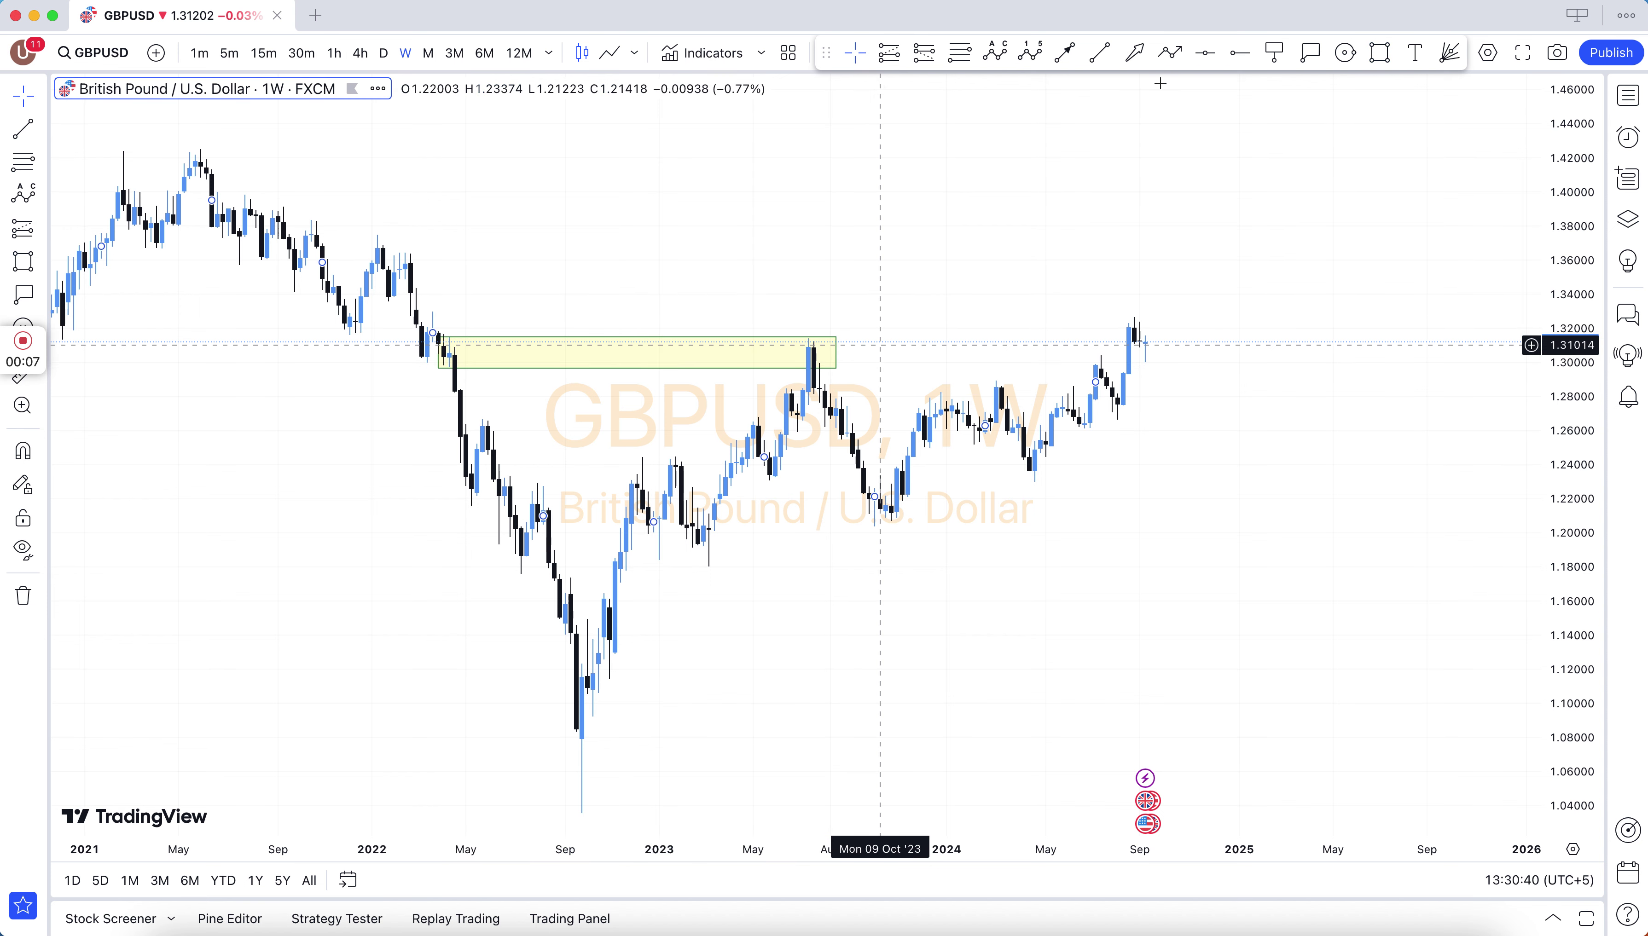
# Draw a second rectangle zone from about 1.366 down to 1.348, spanning early February 2022 to early October 2024
pyautogui.click(1380, 57)
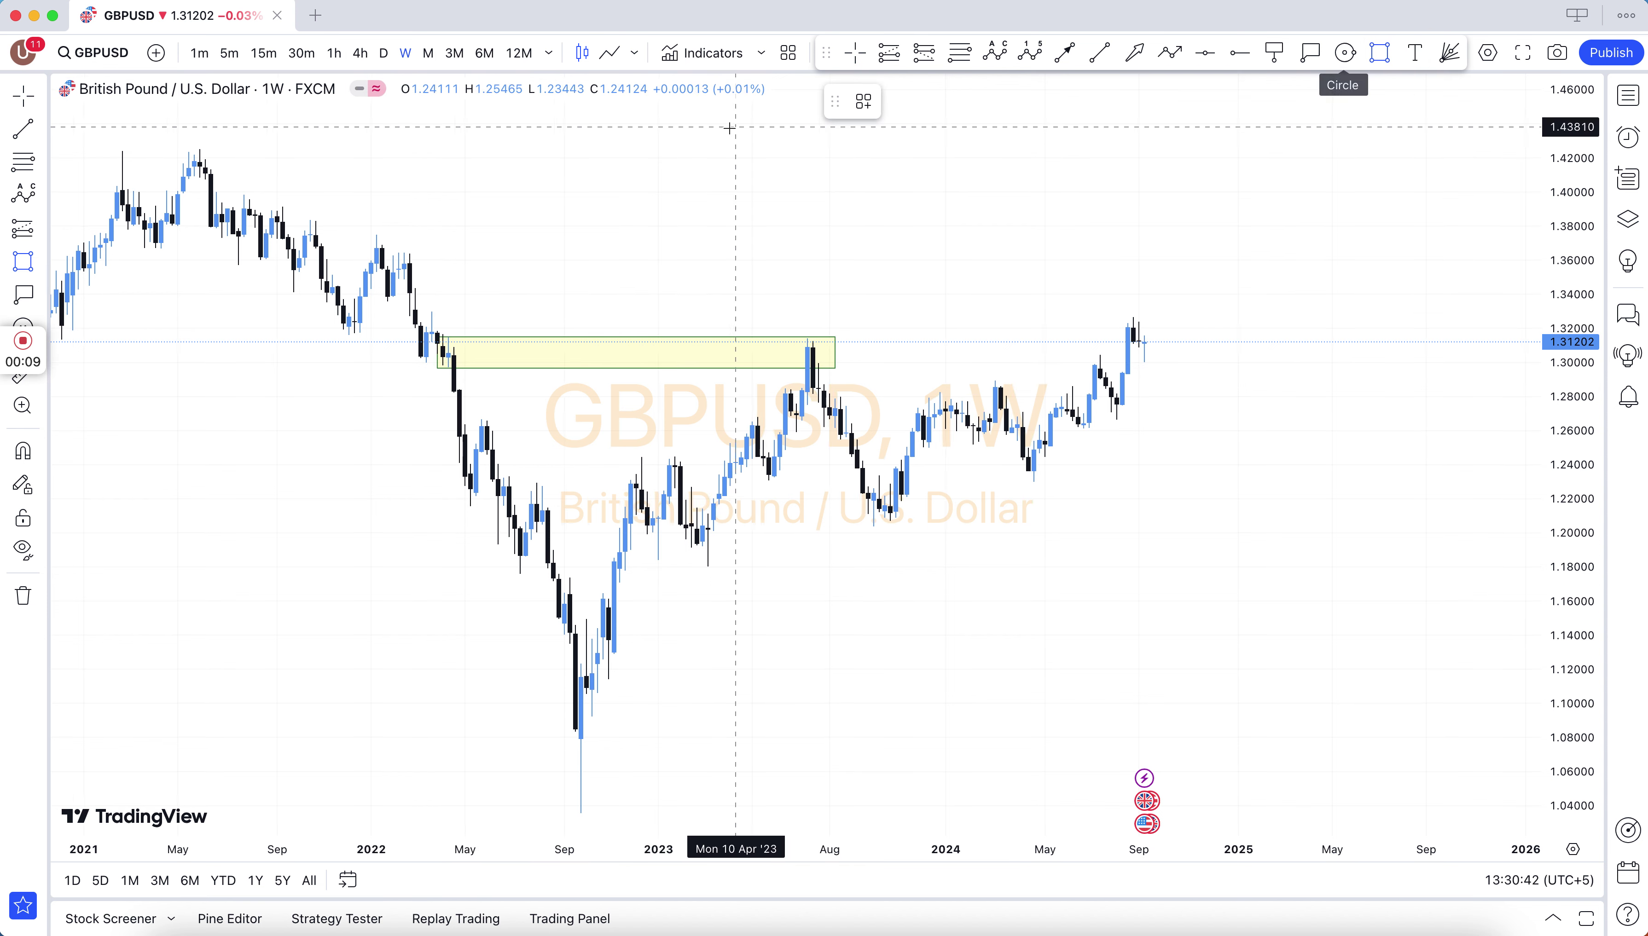
pyautogui.hscroll(3, 589, 176)
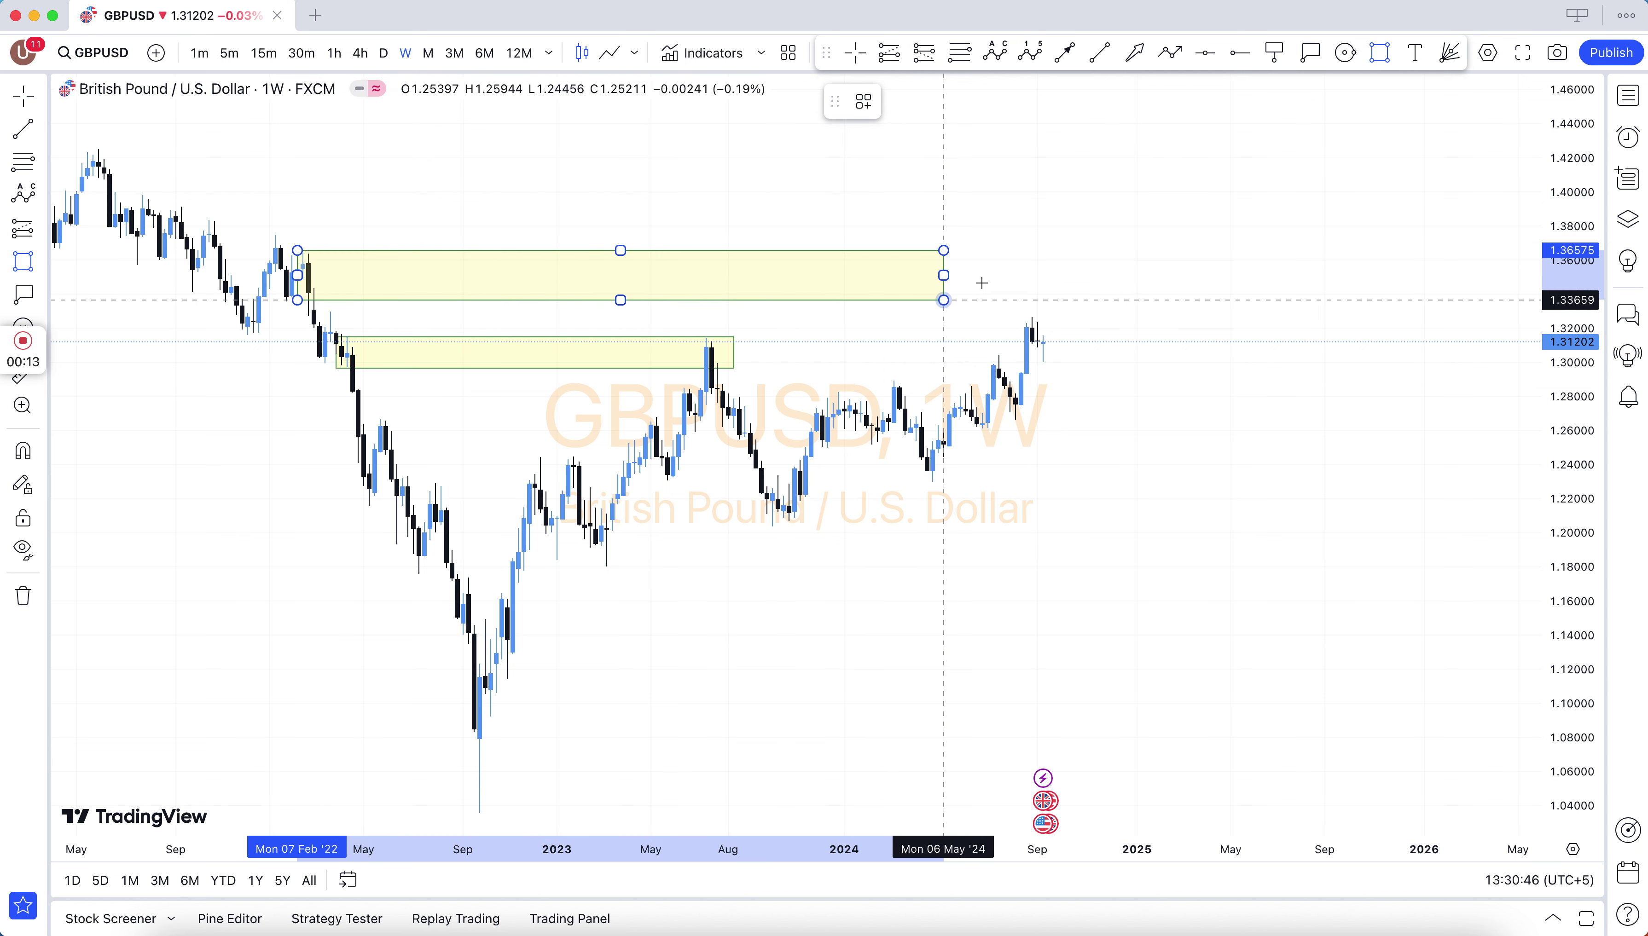
pyautogui.moveTo(1056, 289); pyautogui.dragTo(1064, 280)
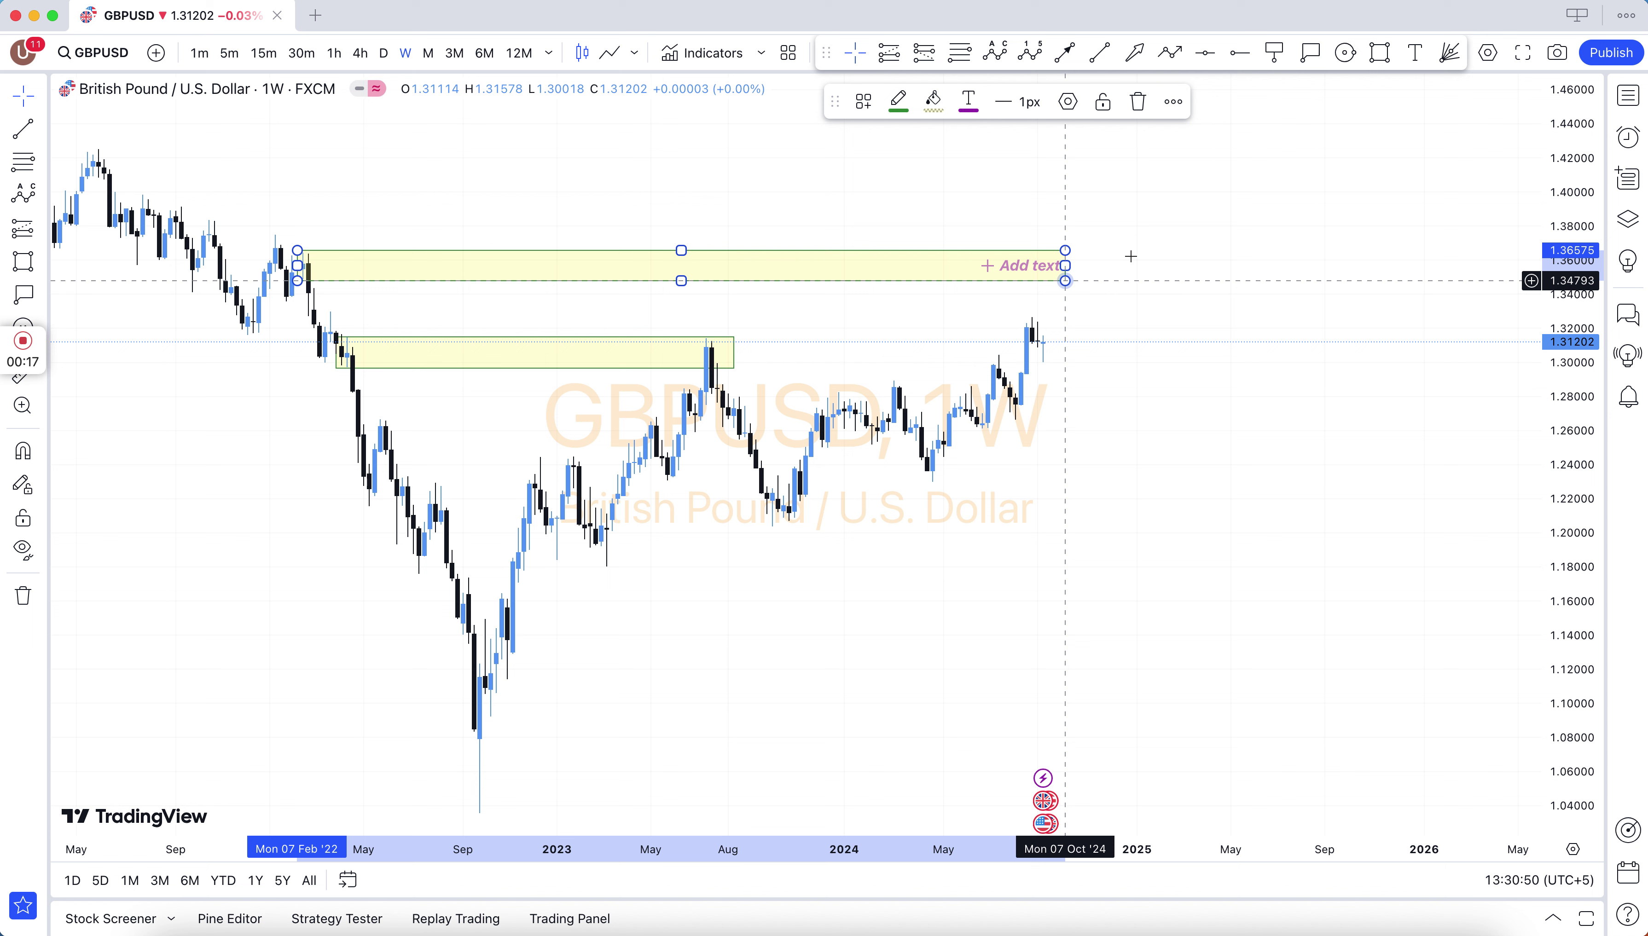
pyautogui.click(1129, 254)
# Add the text label SUPPLY RETEST inside the lower, shorter rectangle zone
pyautogui.click(1414, 52)
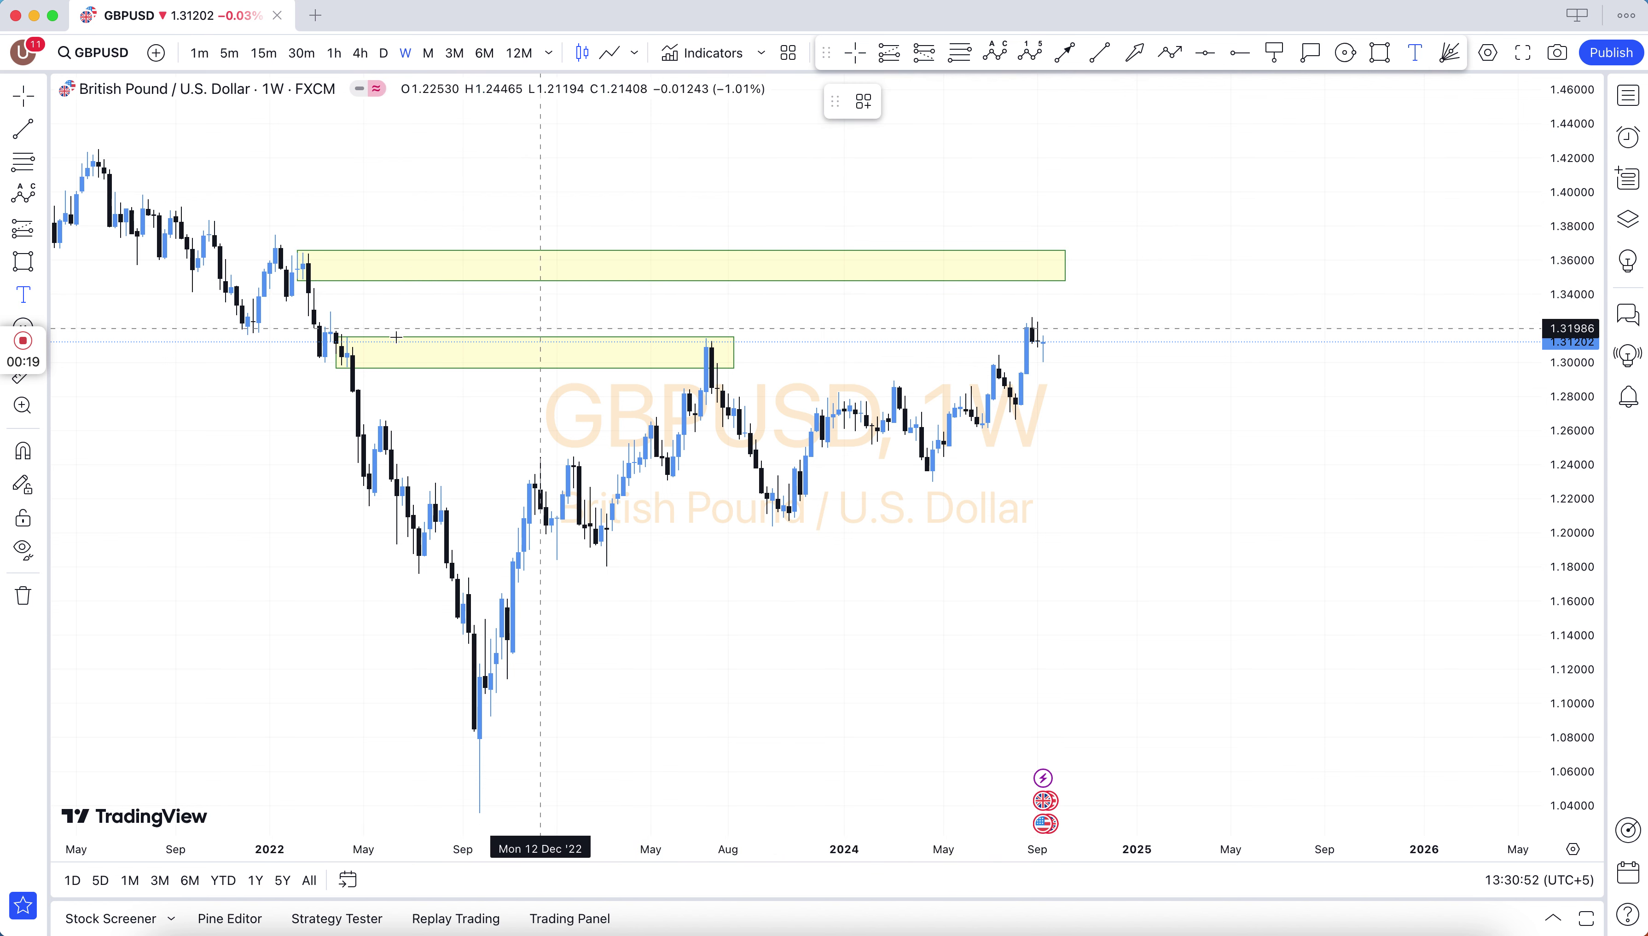
pyautogui.click(426, 348)
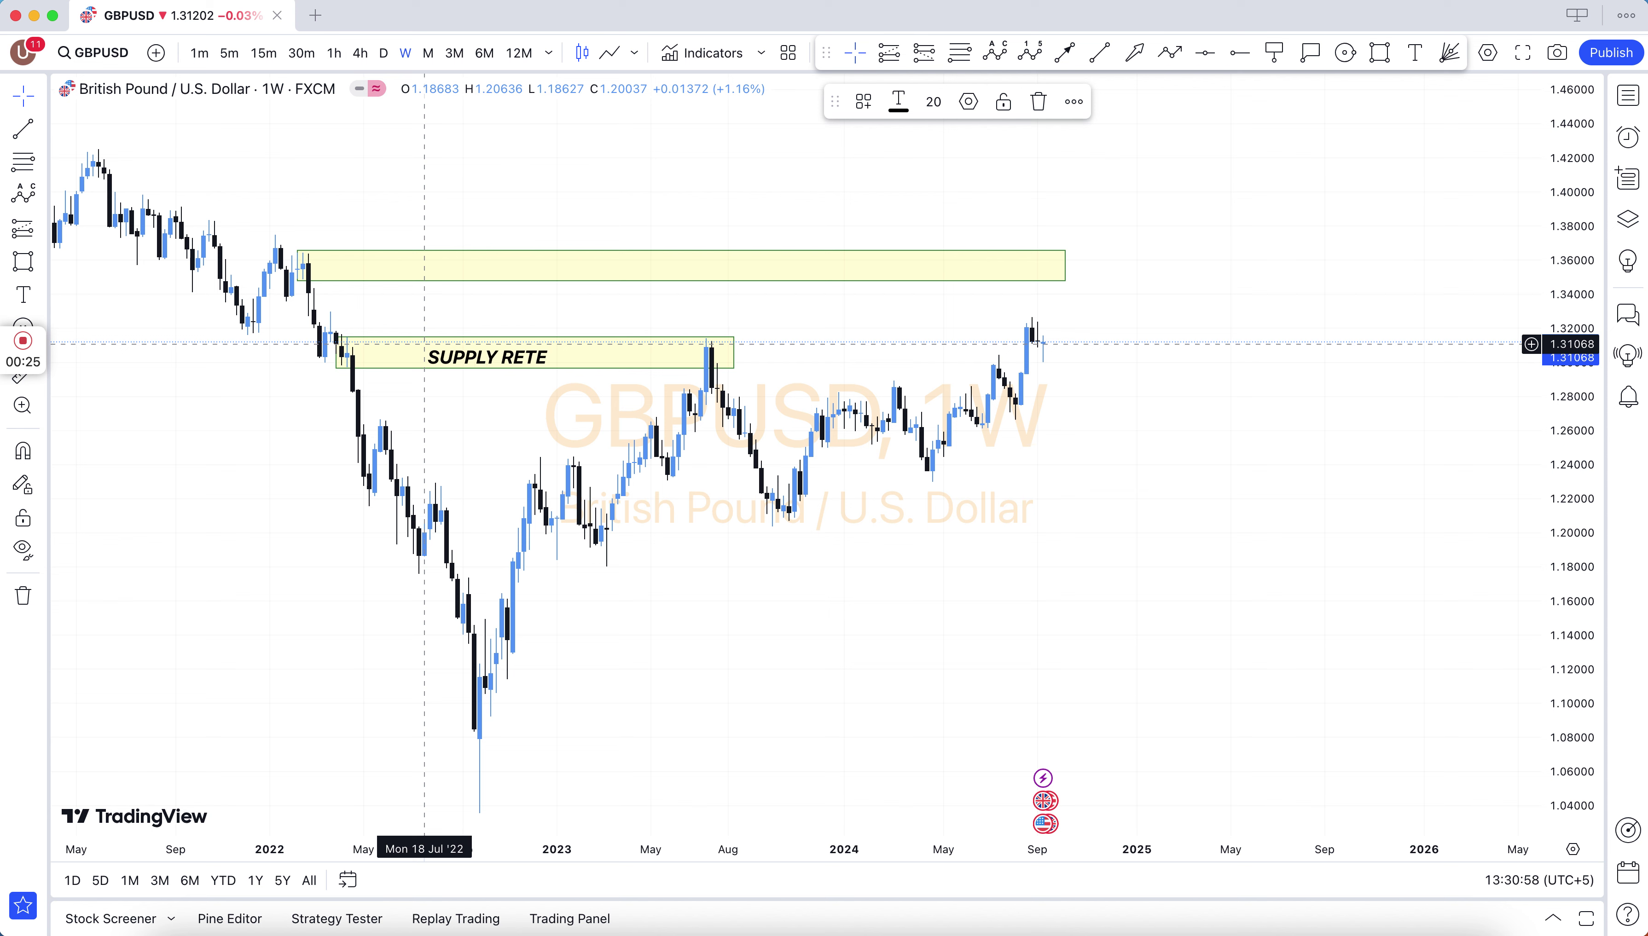
pyautogui.click(571, 173)
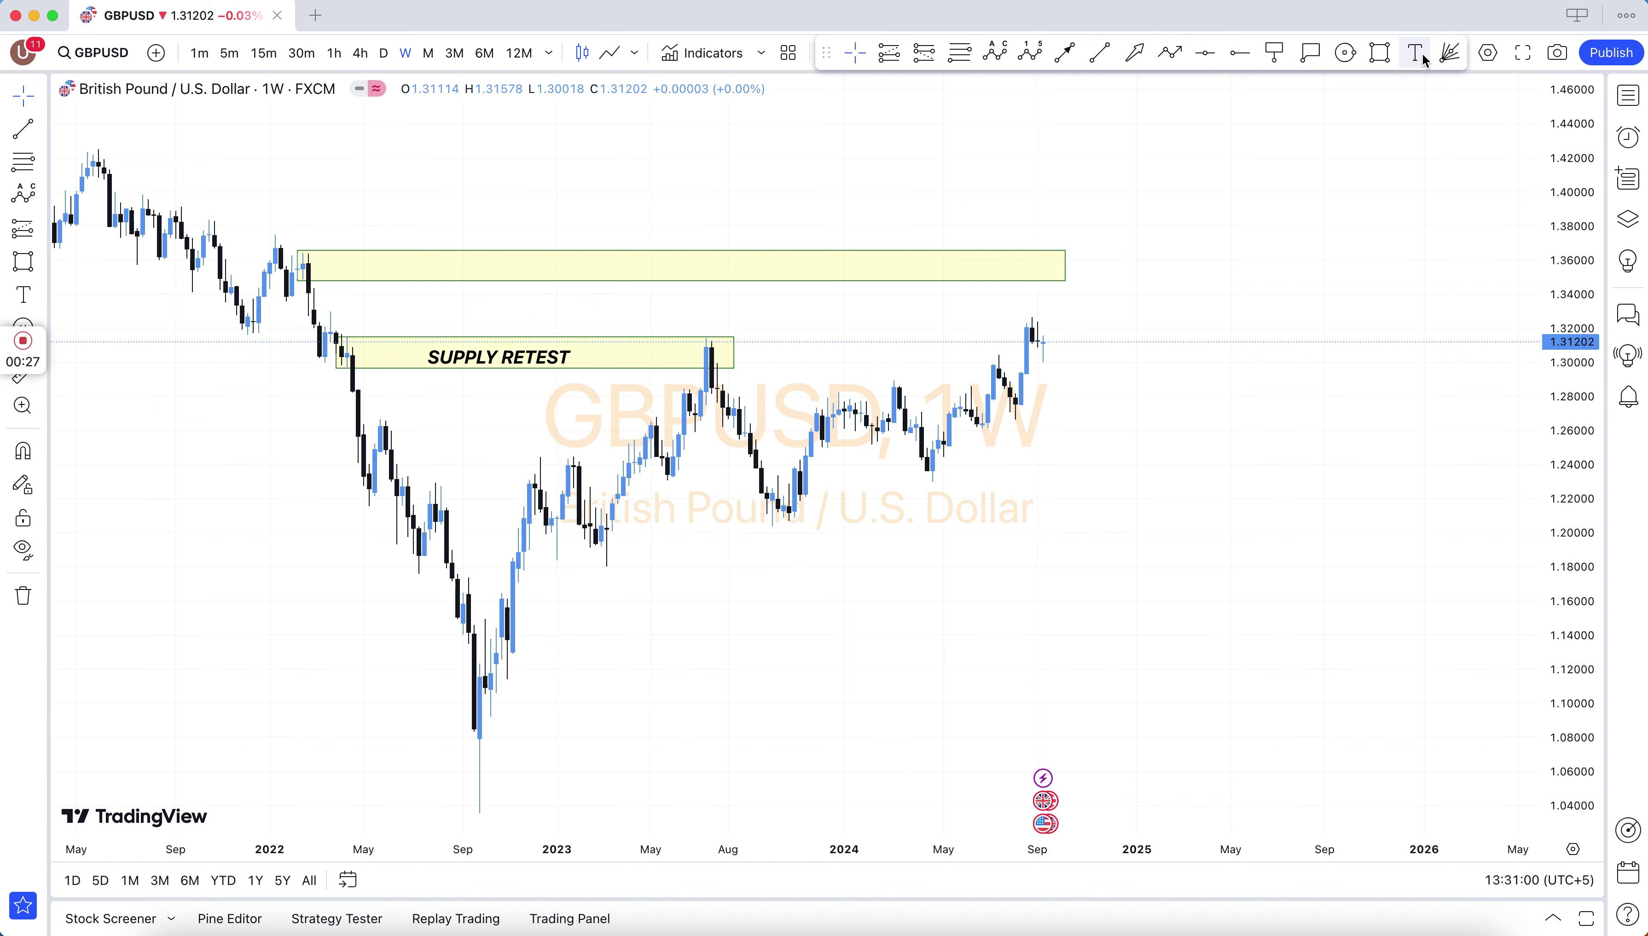
# Add the text label SUPPLY ZONE inside the long upper rectangle
pyautogui.hscroll(5, 874, 188)
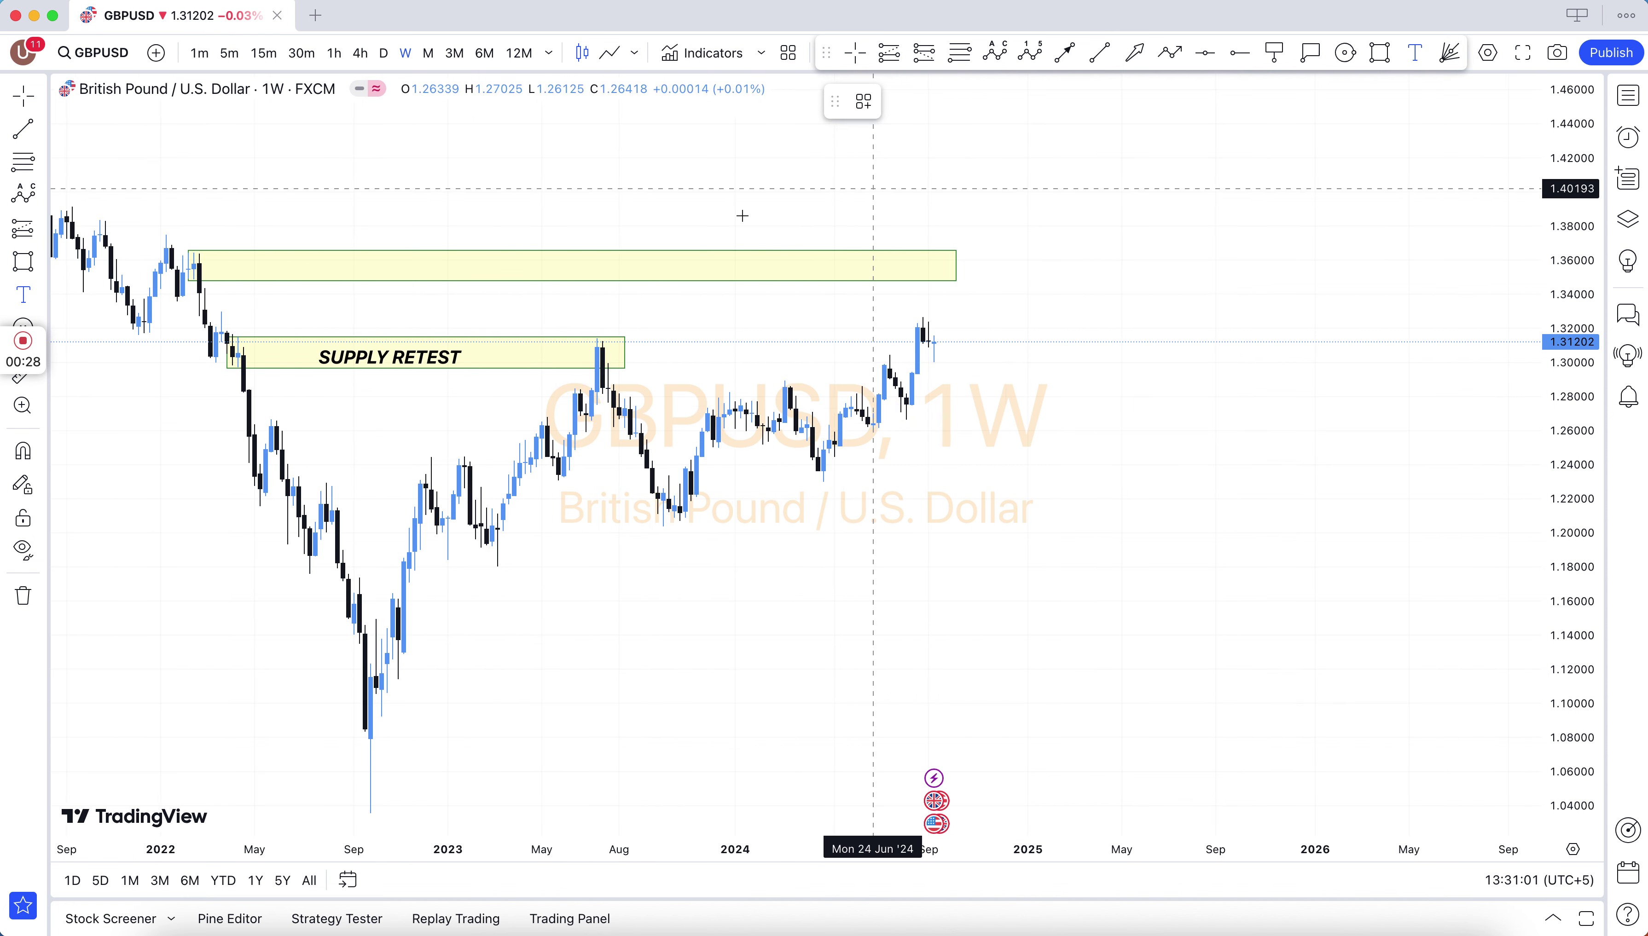
pyautogui.click(503, 257)
pyautogui.write('SUP')
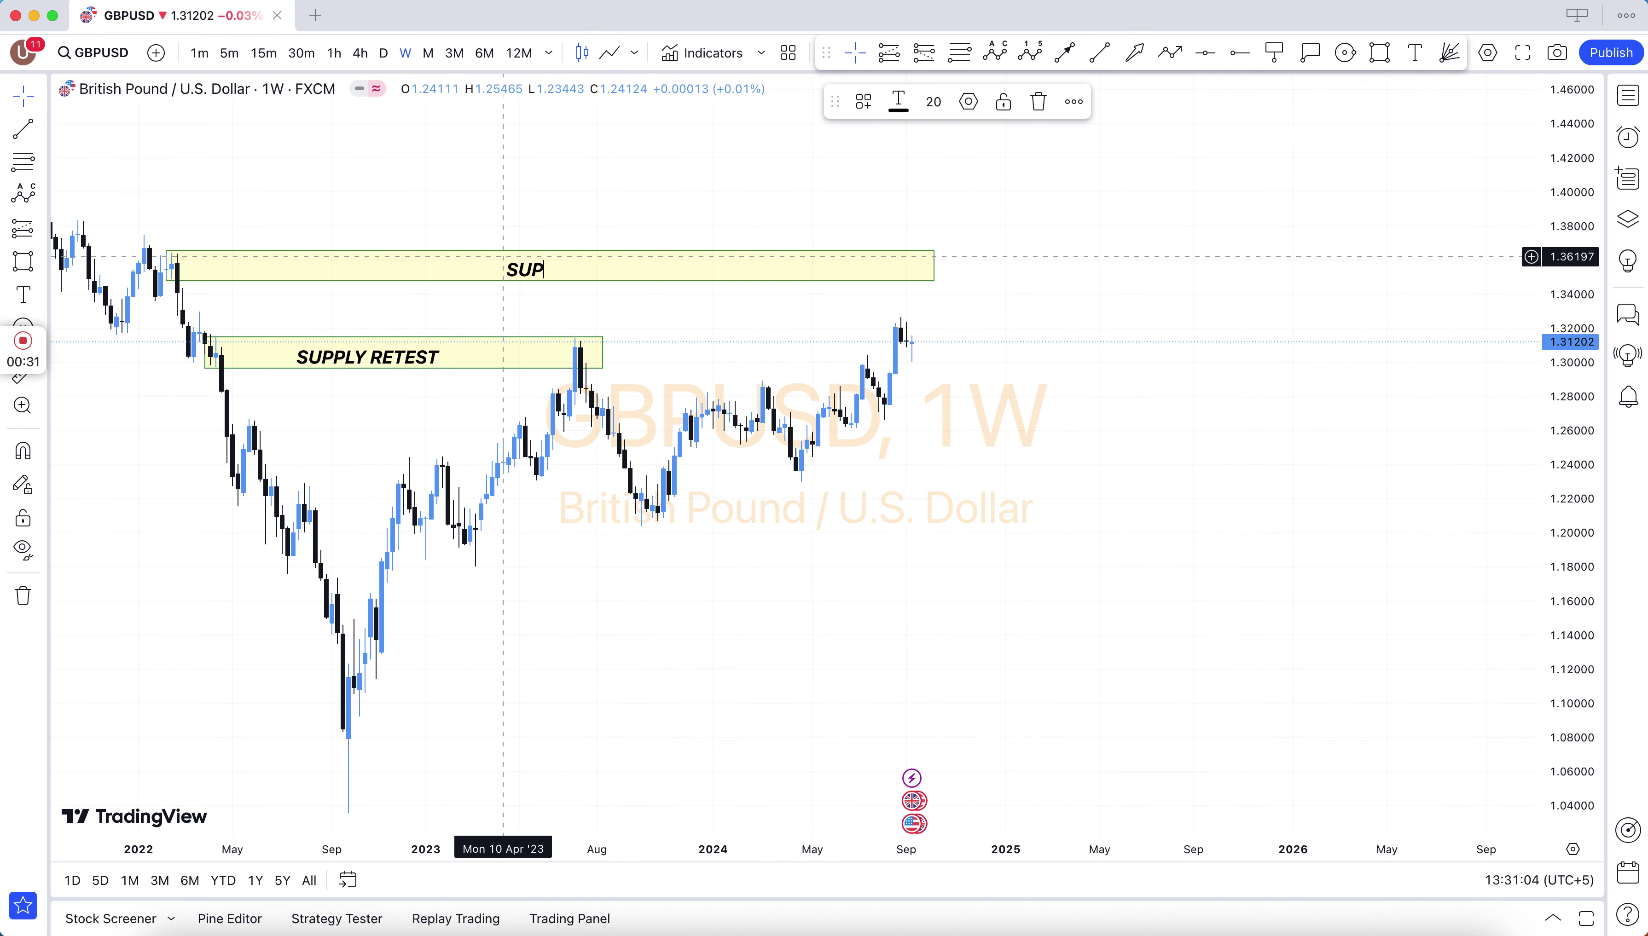
pyautogui.write('PLY ZONE')
pyautogui.click(627, 204)
# Draw a rectangle zone near the 2022 low, from about 1.114 up to 1.156, spanning late October 2022 to early November 2024
pyautogui.moveTo(424, 209); pyautogui.dragTo(792, 191)
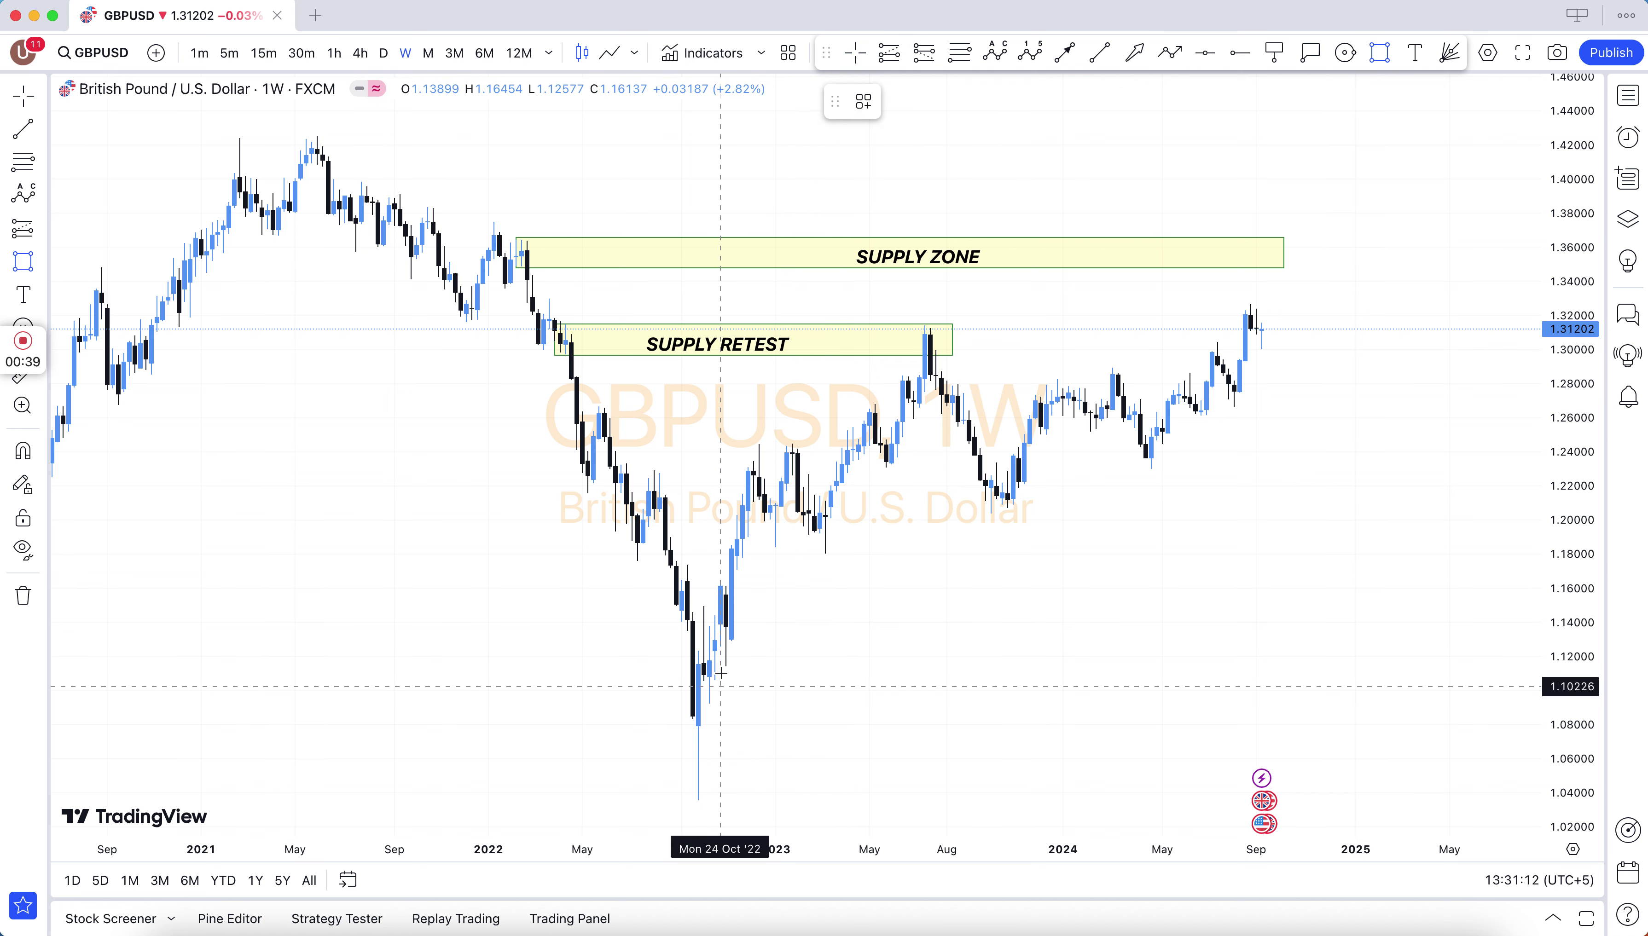
pyautogui.moveTo(720, 666)
pyautogui.mouseDown()
pyautogui.moveTo(876, 614)
pyautogui.moveTo(1305, 595)
pyautogui.mouseUp()
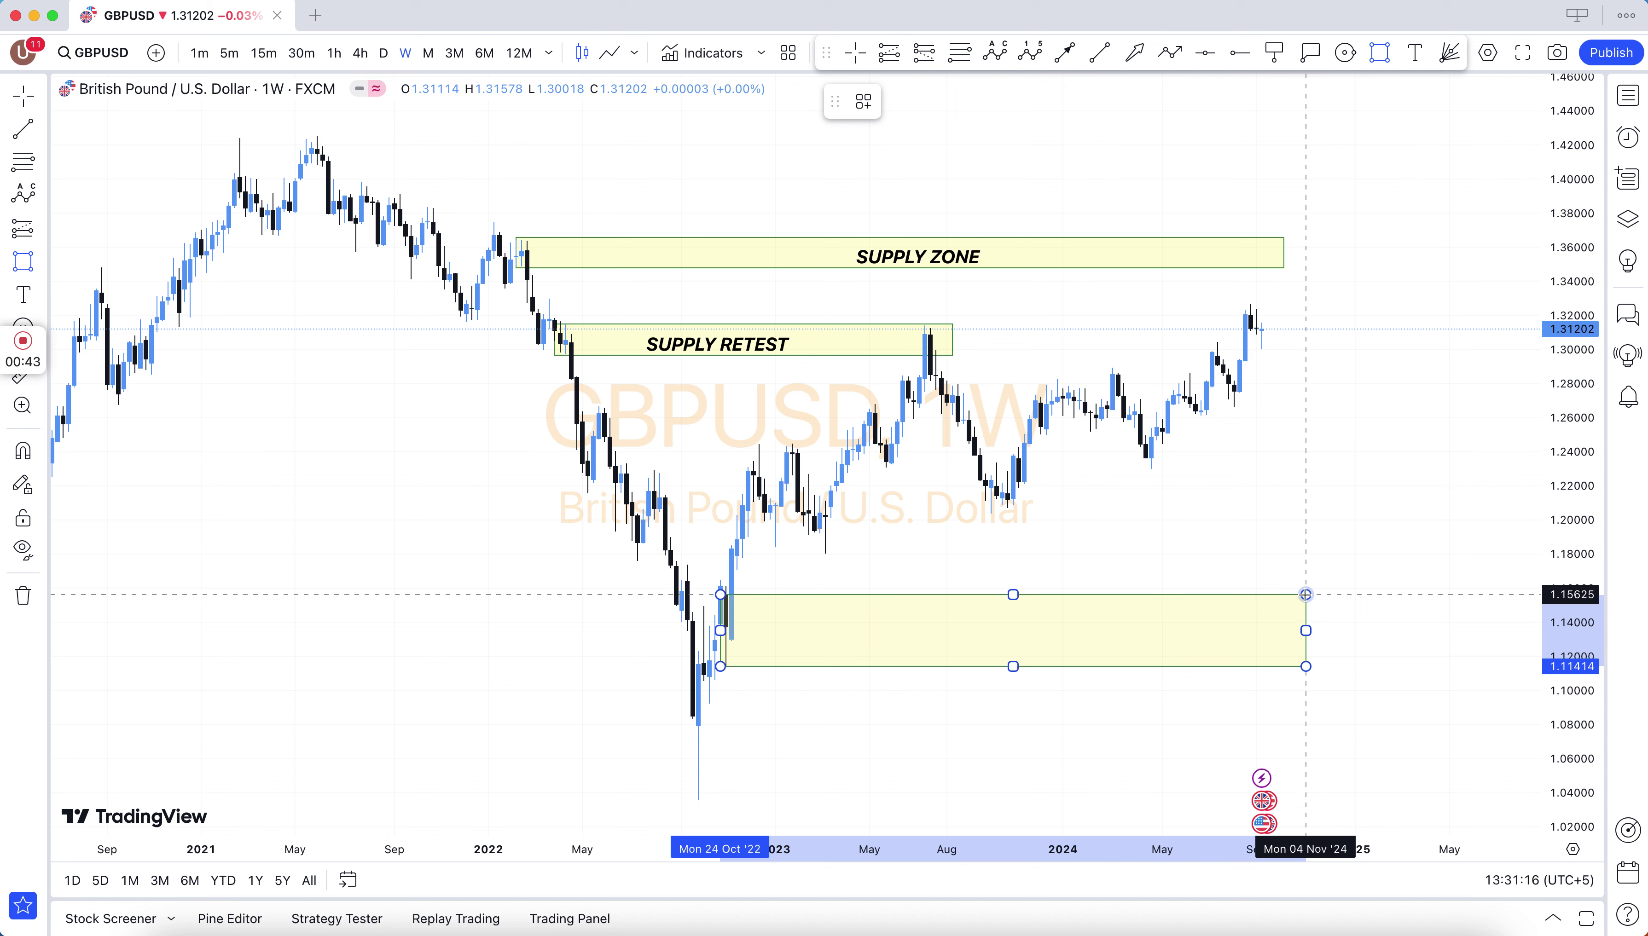
pyautogui.click(1342, 537)
# Add the text label DEMAND ZONE inside the rectangle near the 2022 low
pyautogui.click(1413, 55)
pyautogui.click(897, 632)
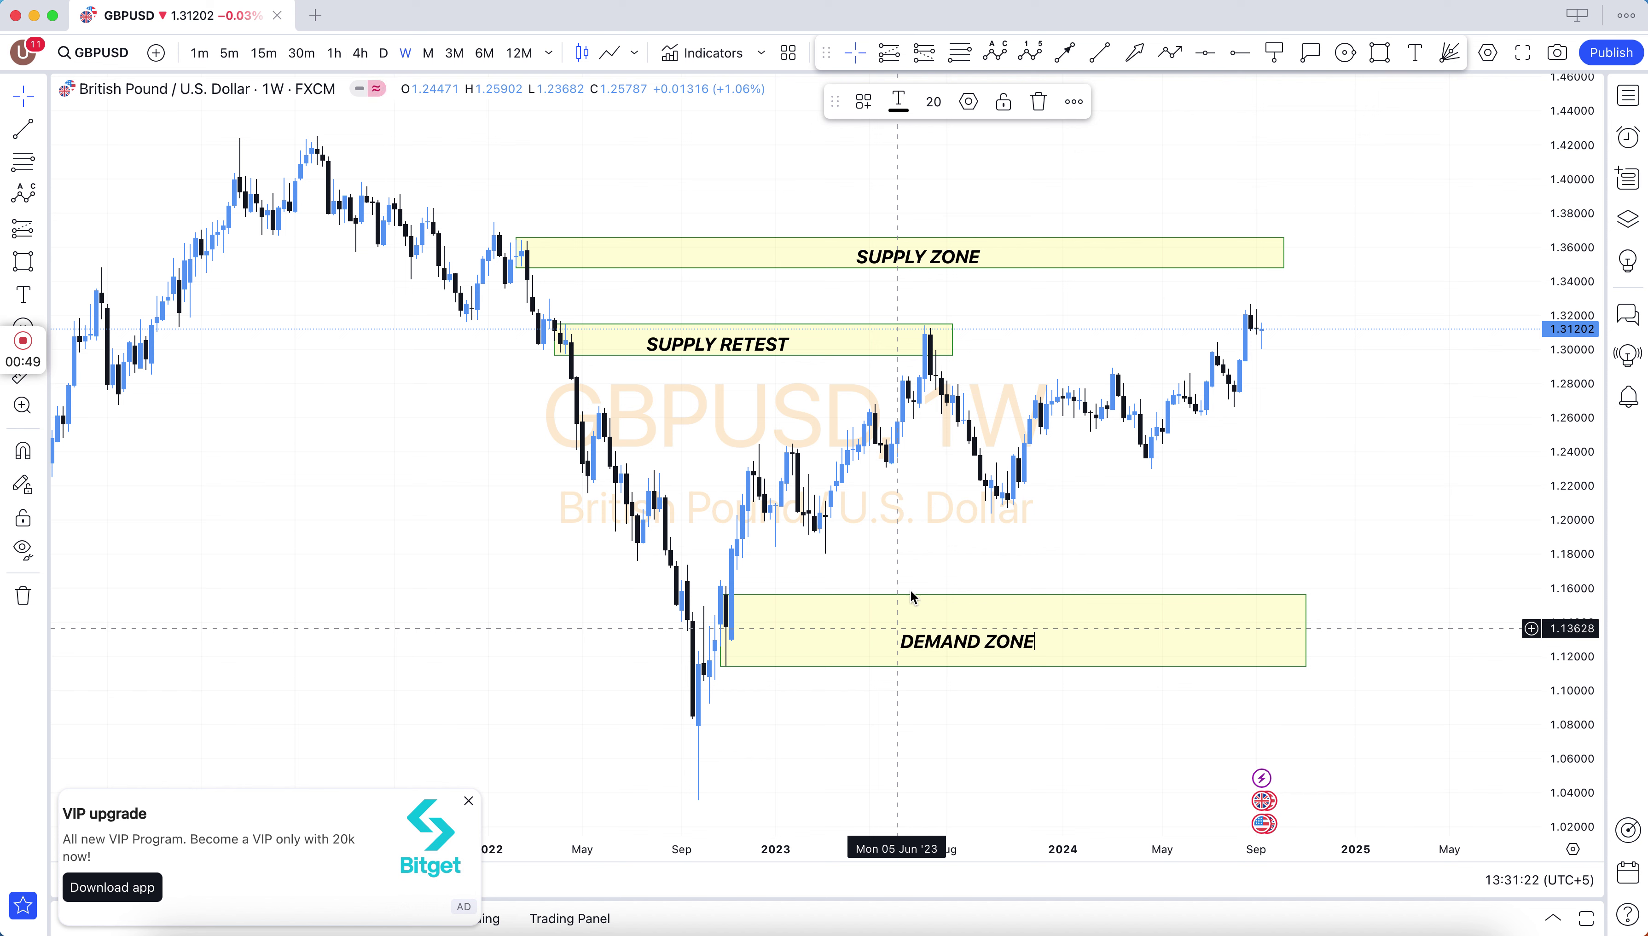
pyautogui.click(1111, 514)
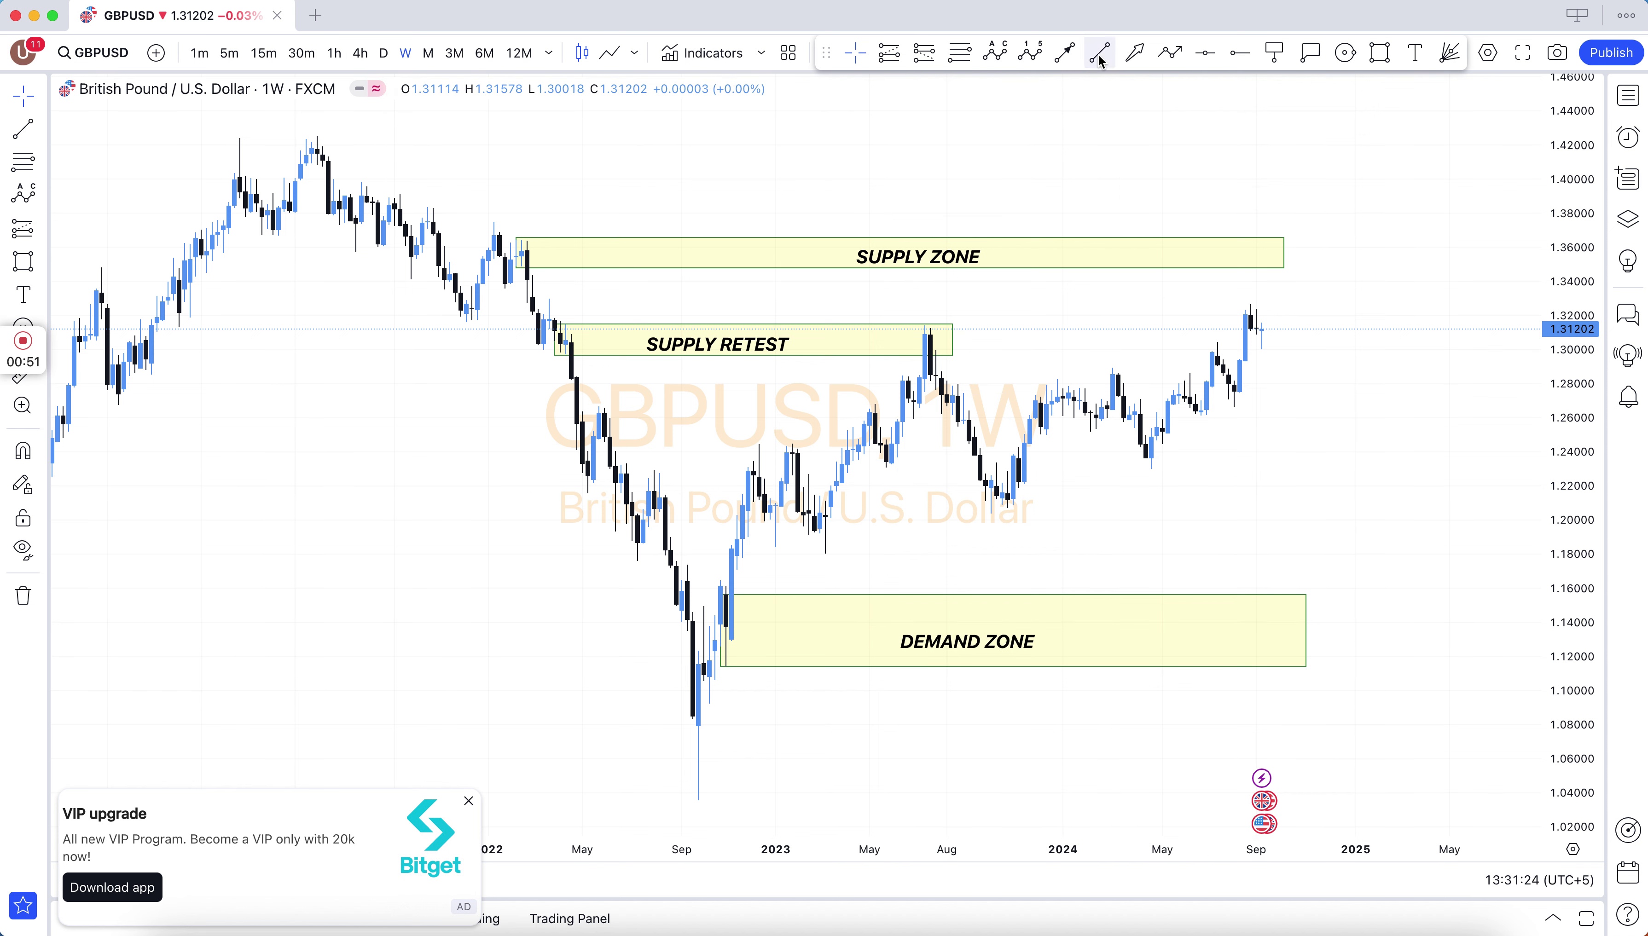
# Draw a rising trend line from the March 2023 low to the late April 2024 low and label it TREND UP
pyautogui.click(825, 556)
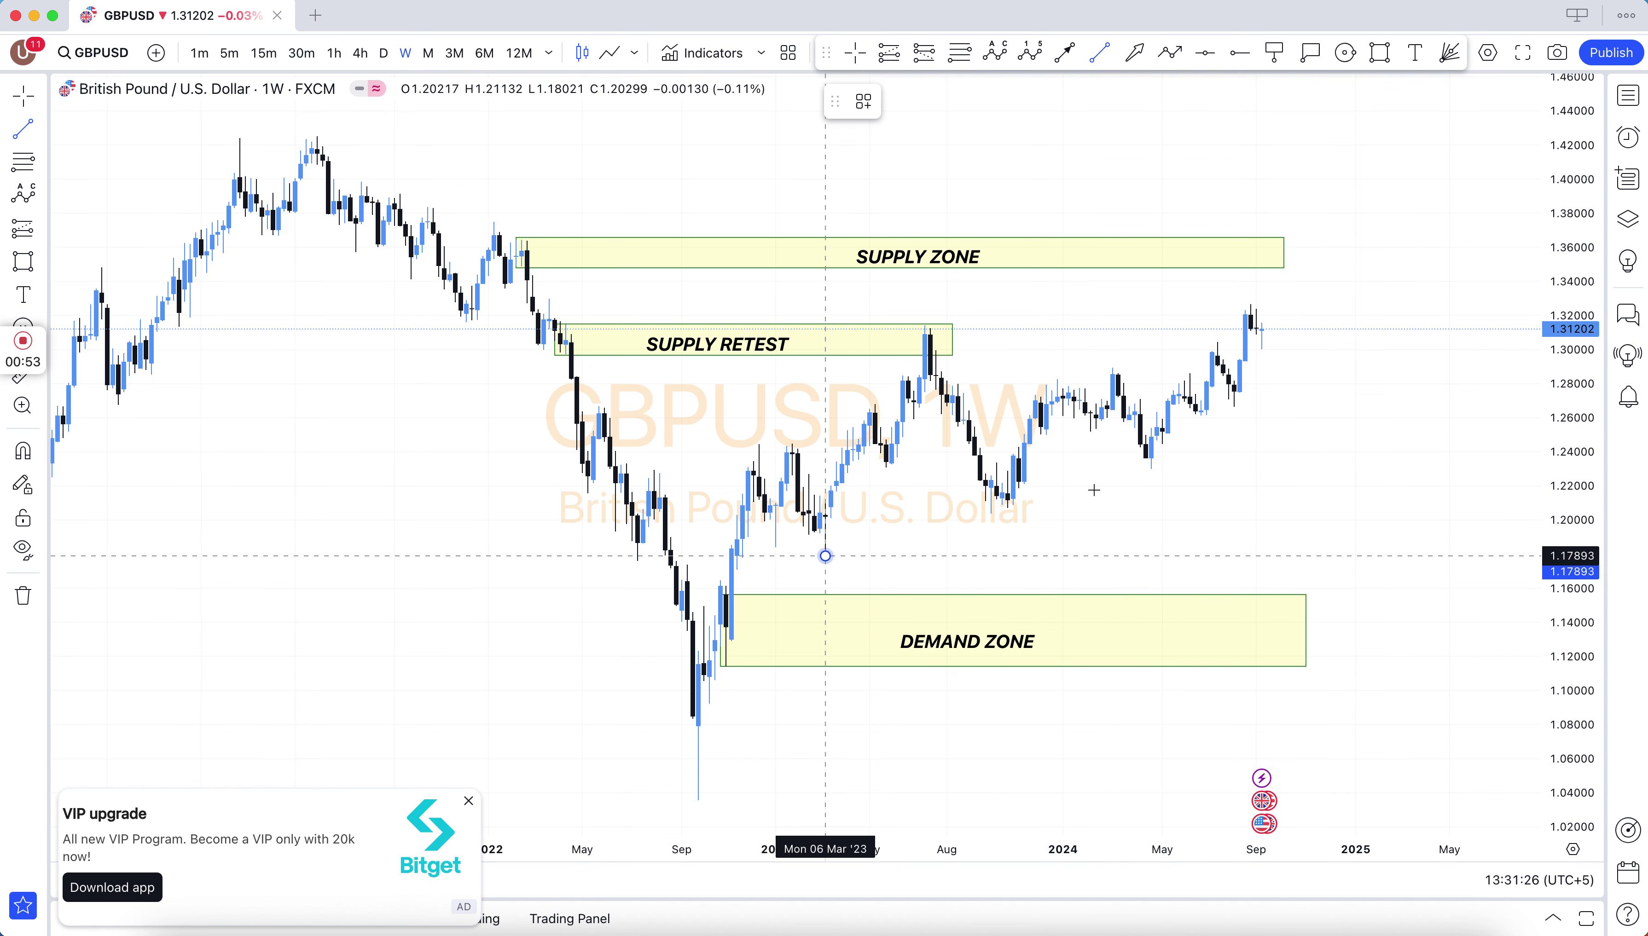
pyautogui.click(1157, 464)
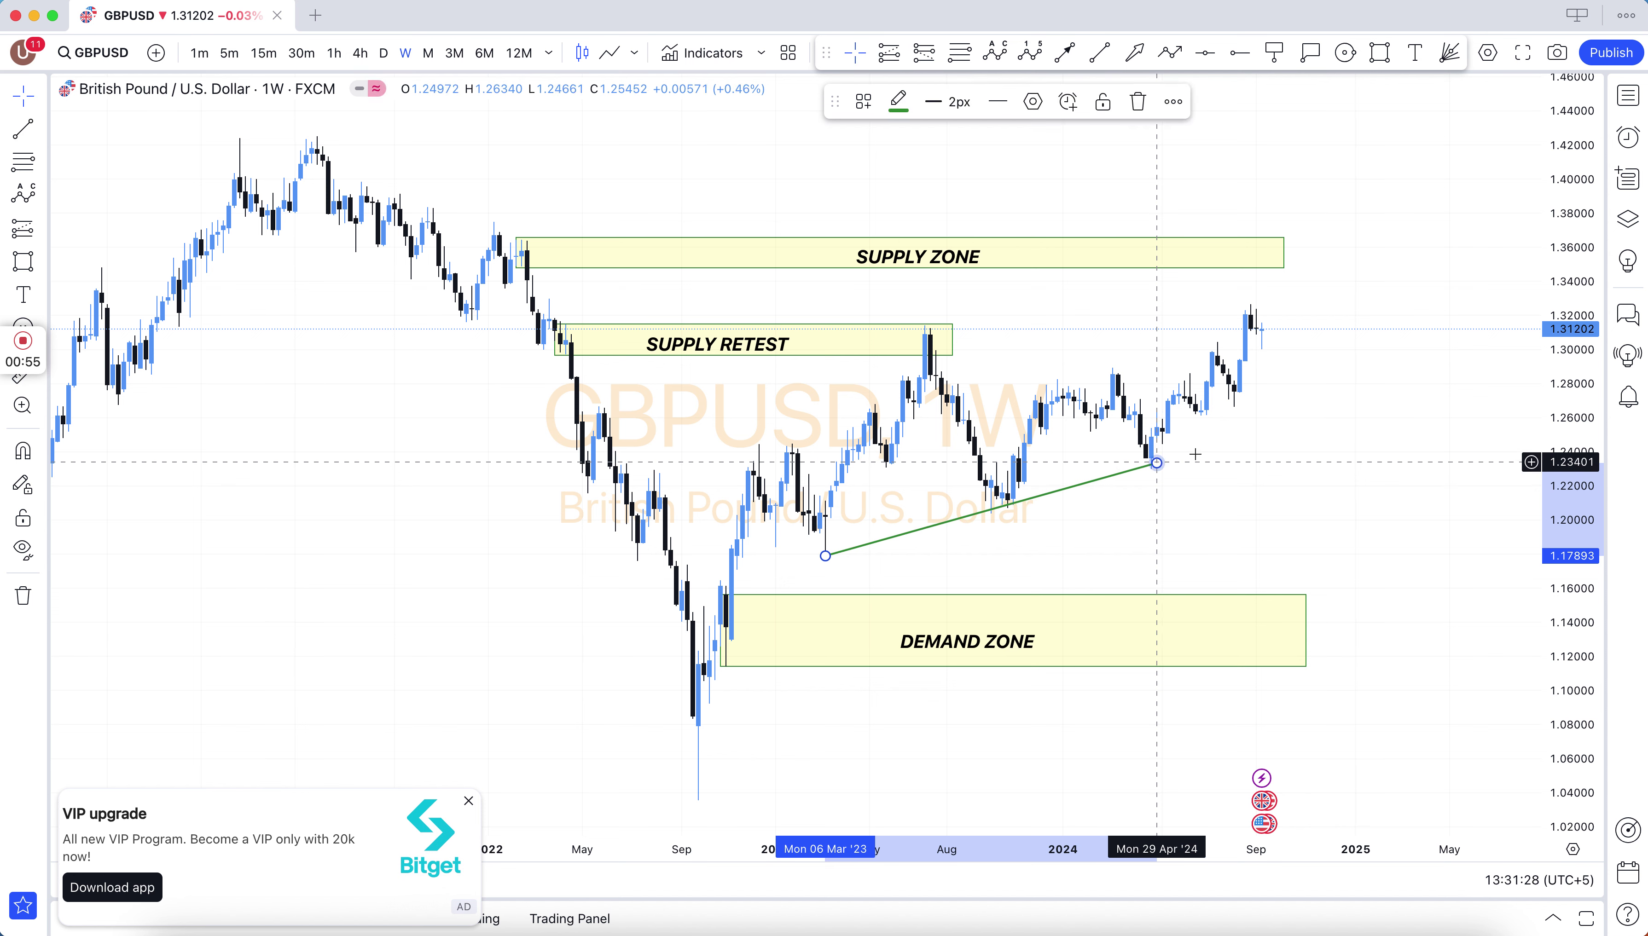
pyautogui.click(992, 506)
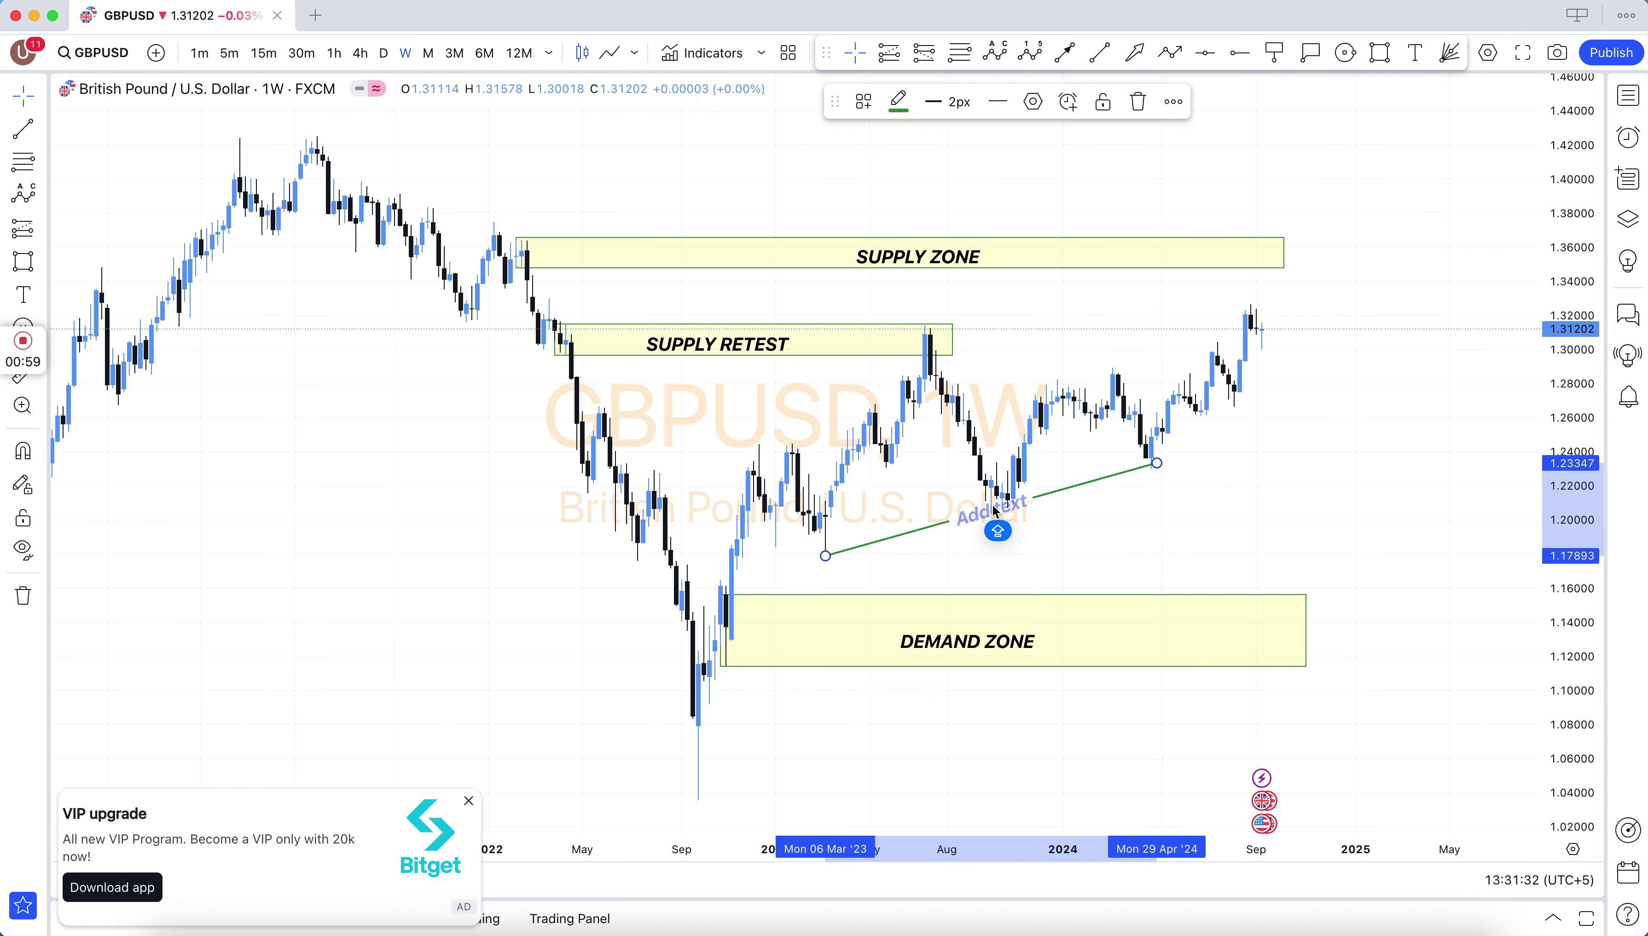
pyautogui.write('TREND UP')
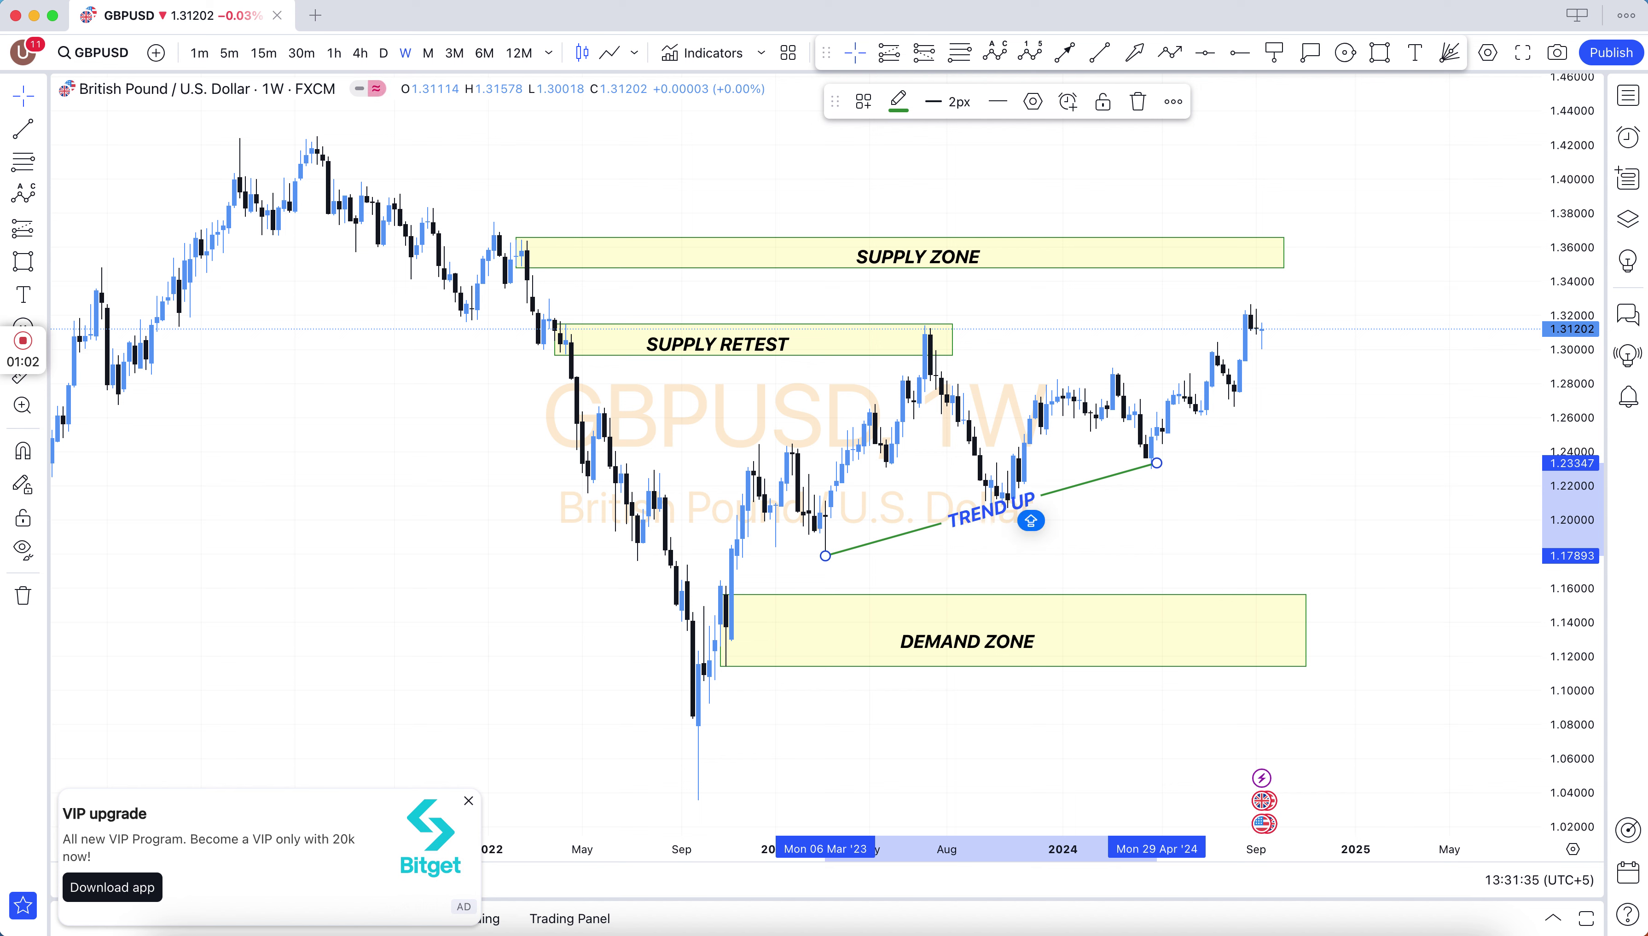
pyautogui.click(1129, 579)
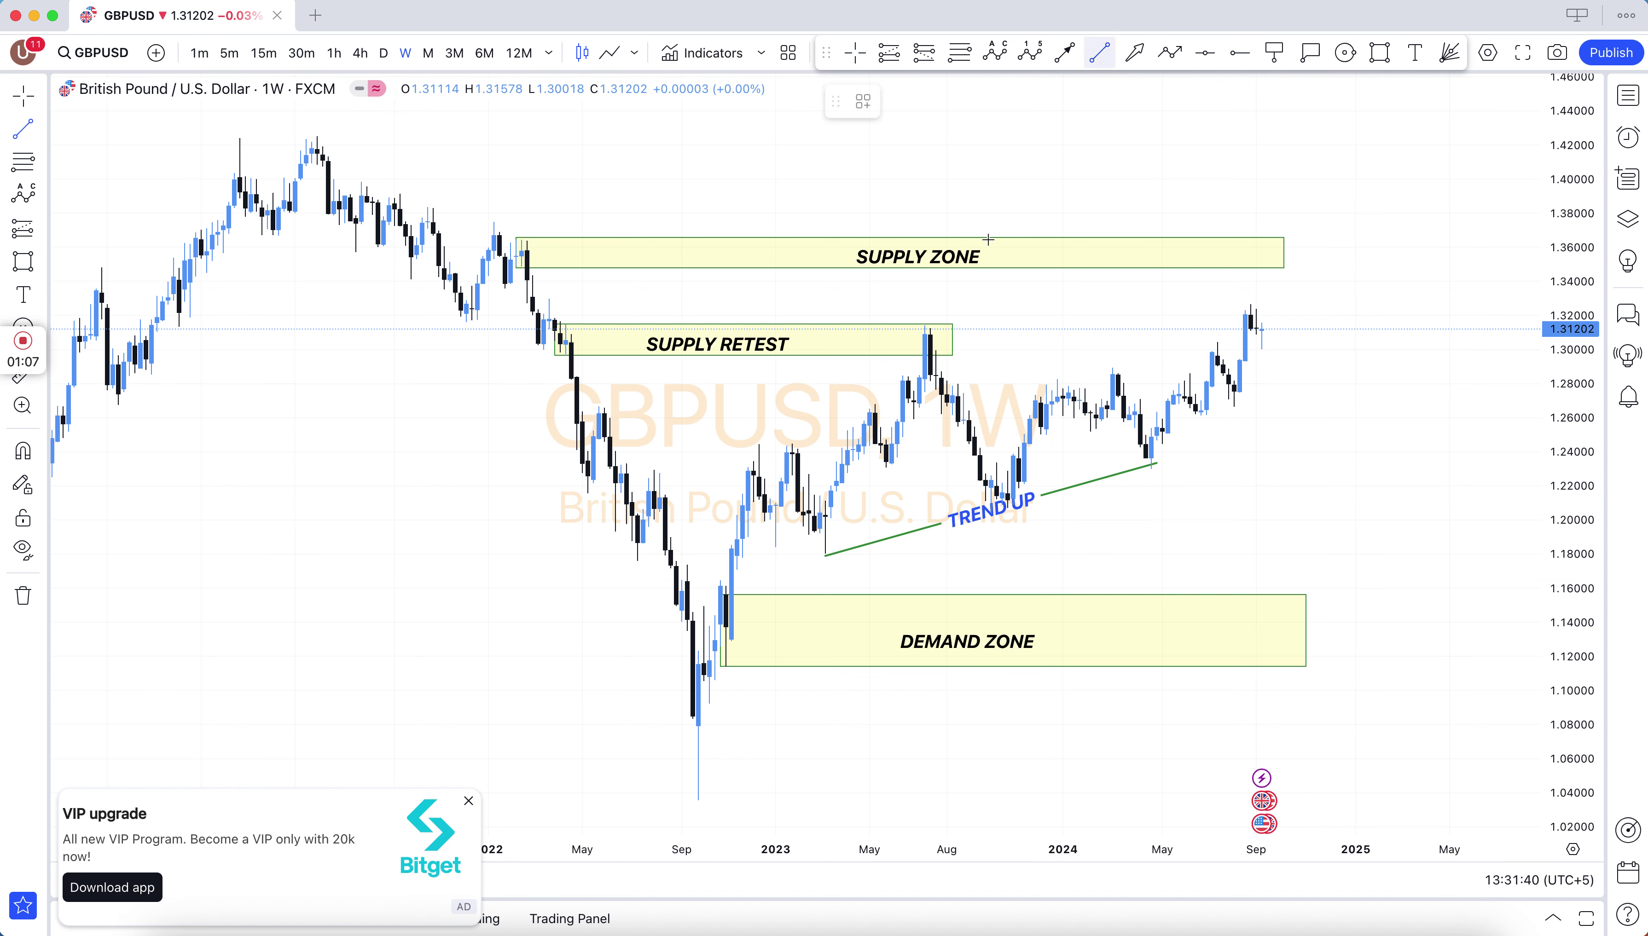
# Draw a level line at about 1.314 from the July 2023 high to mid-August 2024 and label it HH
pyautogui.click(918, 324)
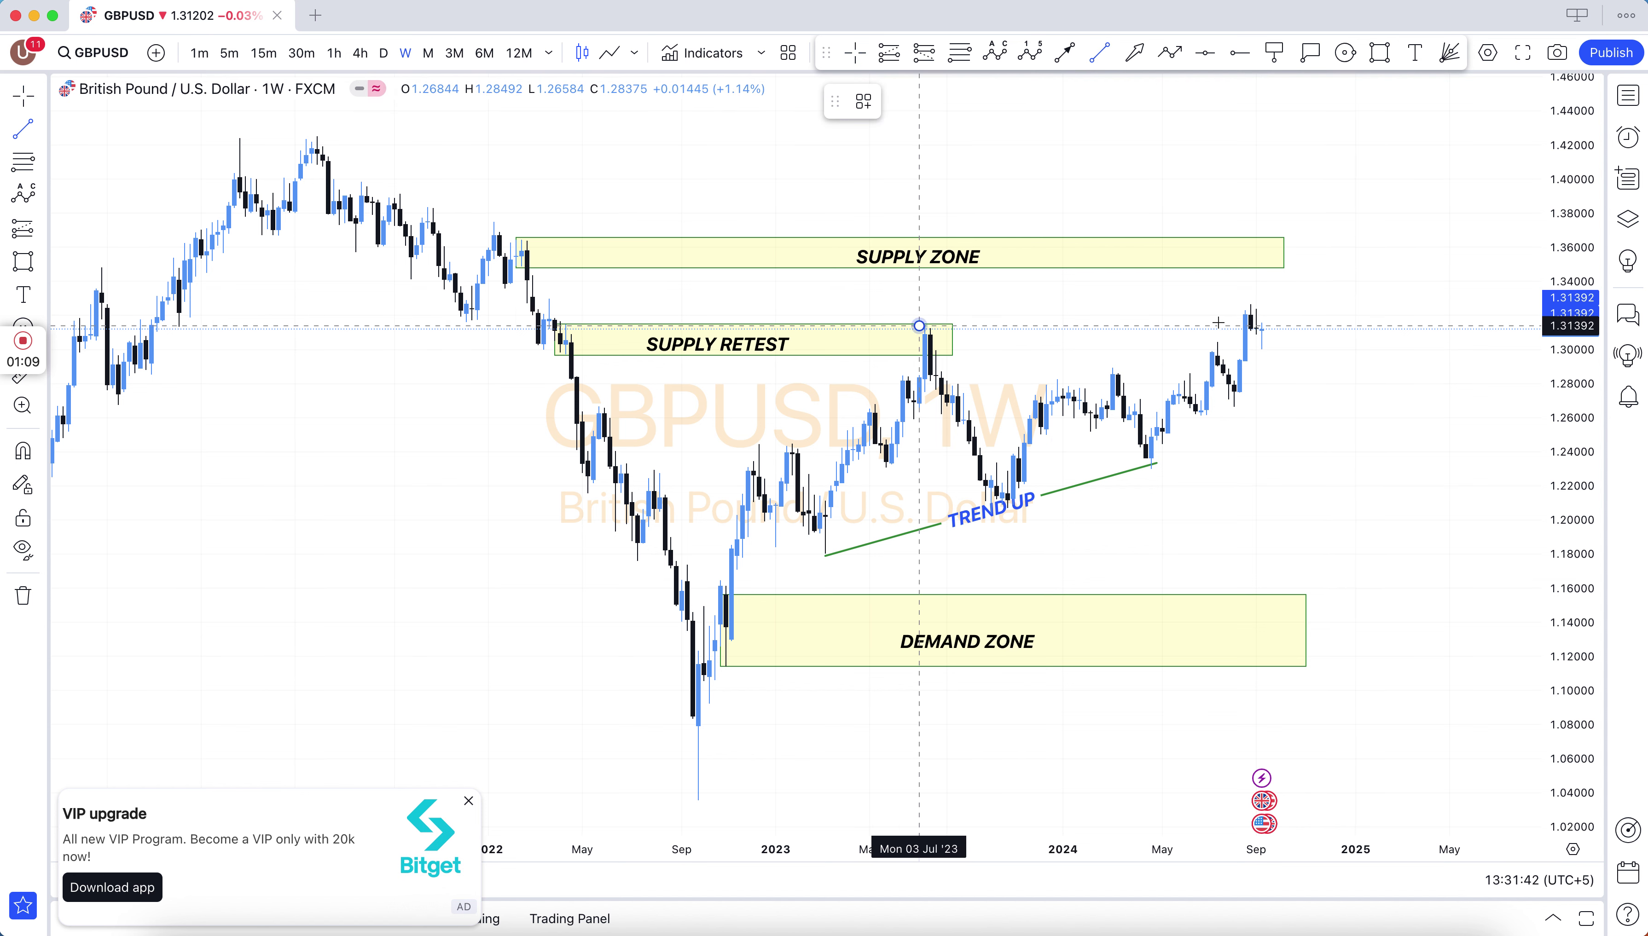
pyautogui.click(1245, 326)
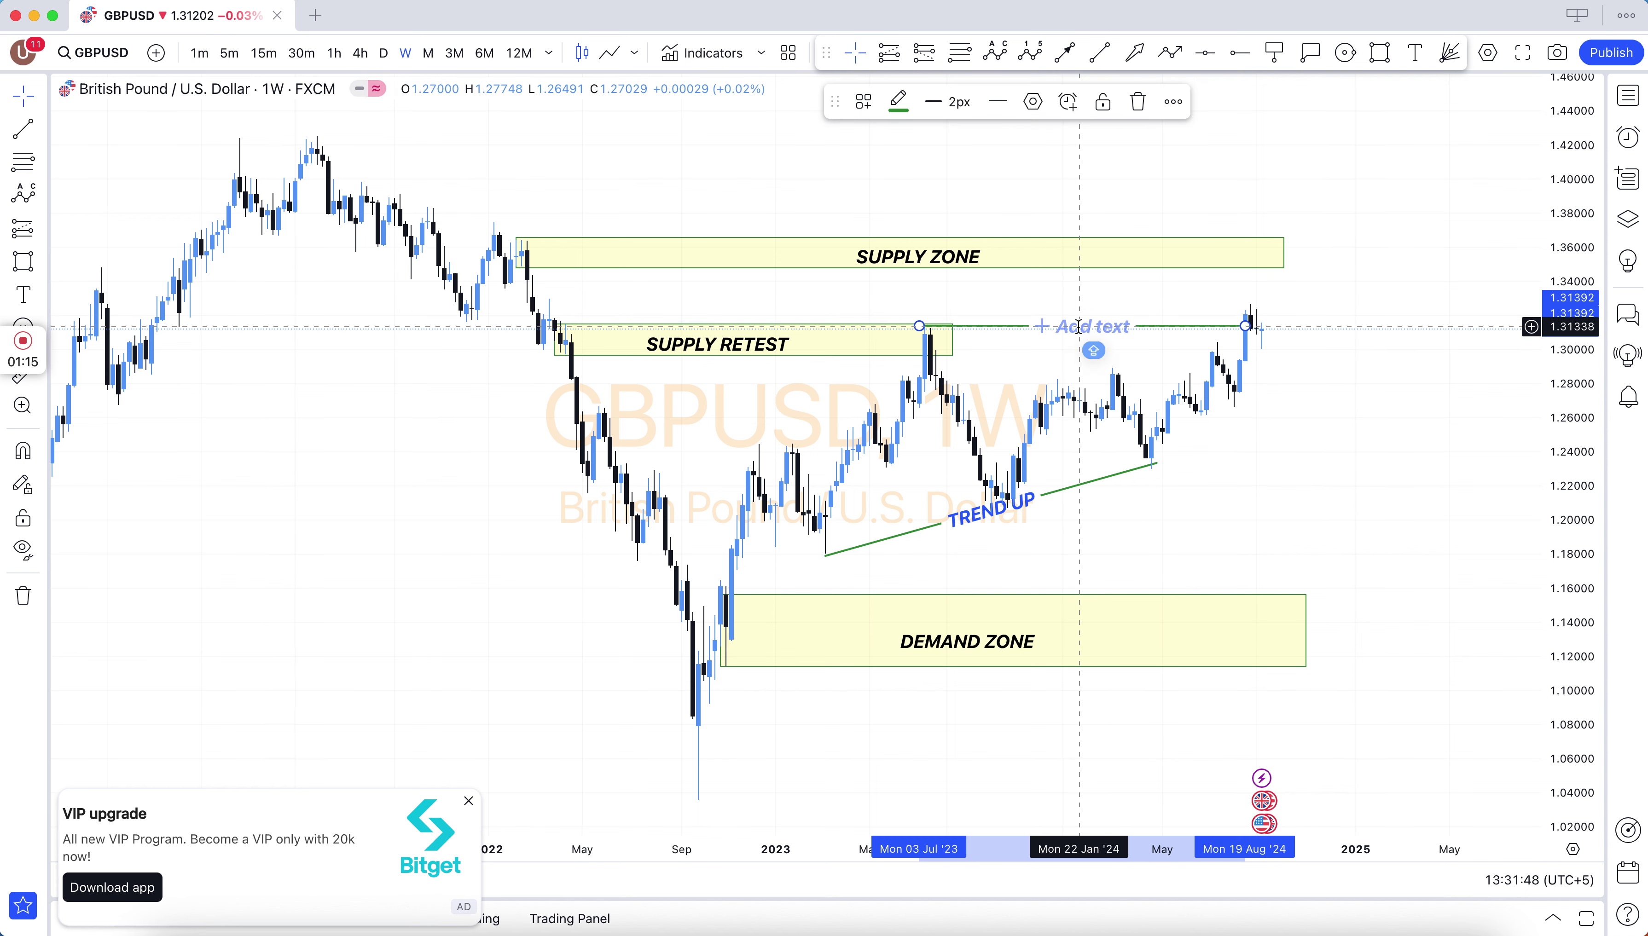
pyautogui.click(1078, 325)
pyautogui.write('HH')
pyautogui.click(1275, 285)
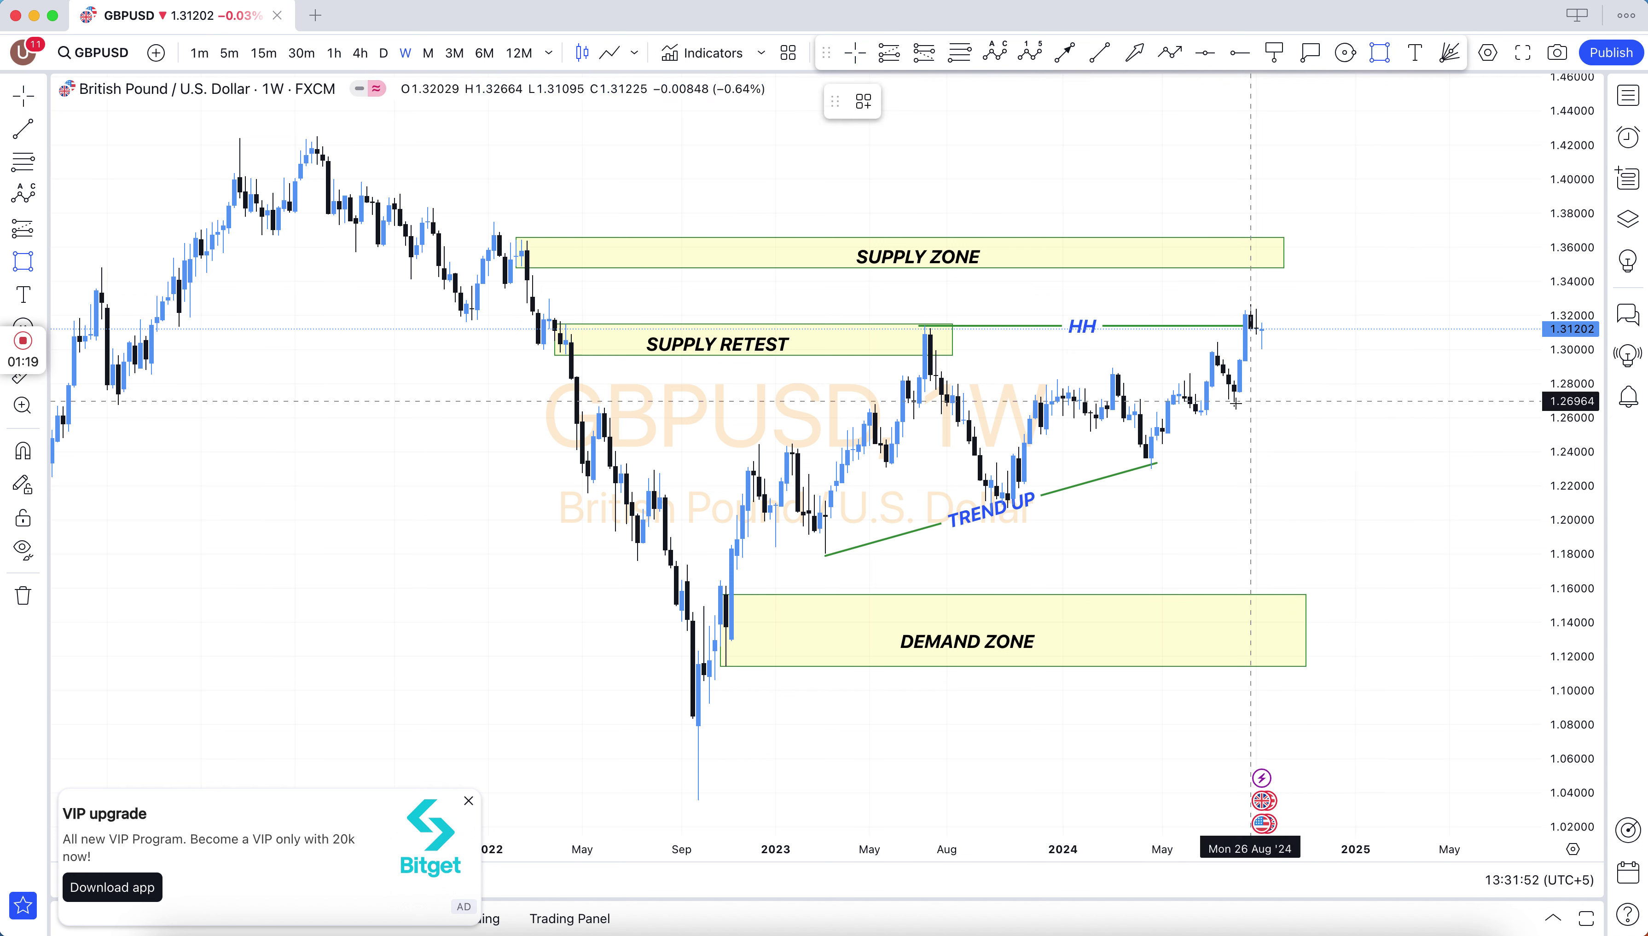
# Draw two small zones extending to November 2024: about 1.267–1.279 from late July 2024 and about 1.231–1.245 from early April 2024
pyautogui.moveTo(1283, 390); pyautogui.dragTo(1306, 385)
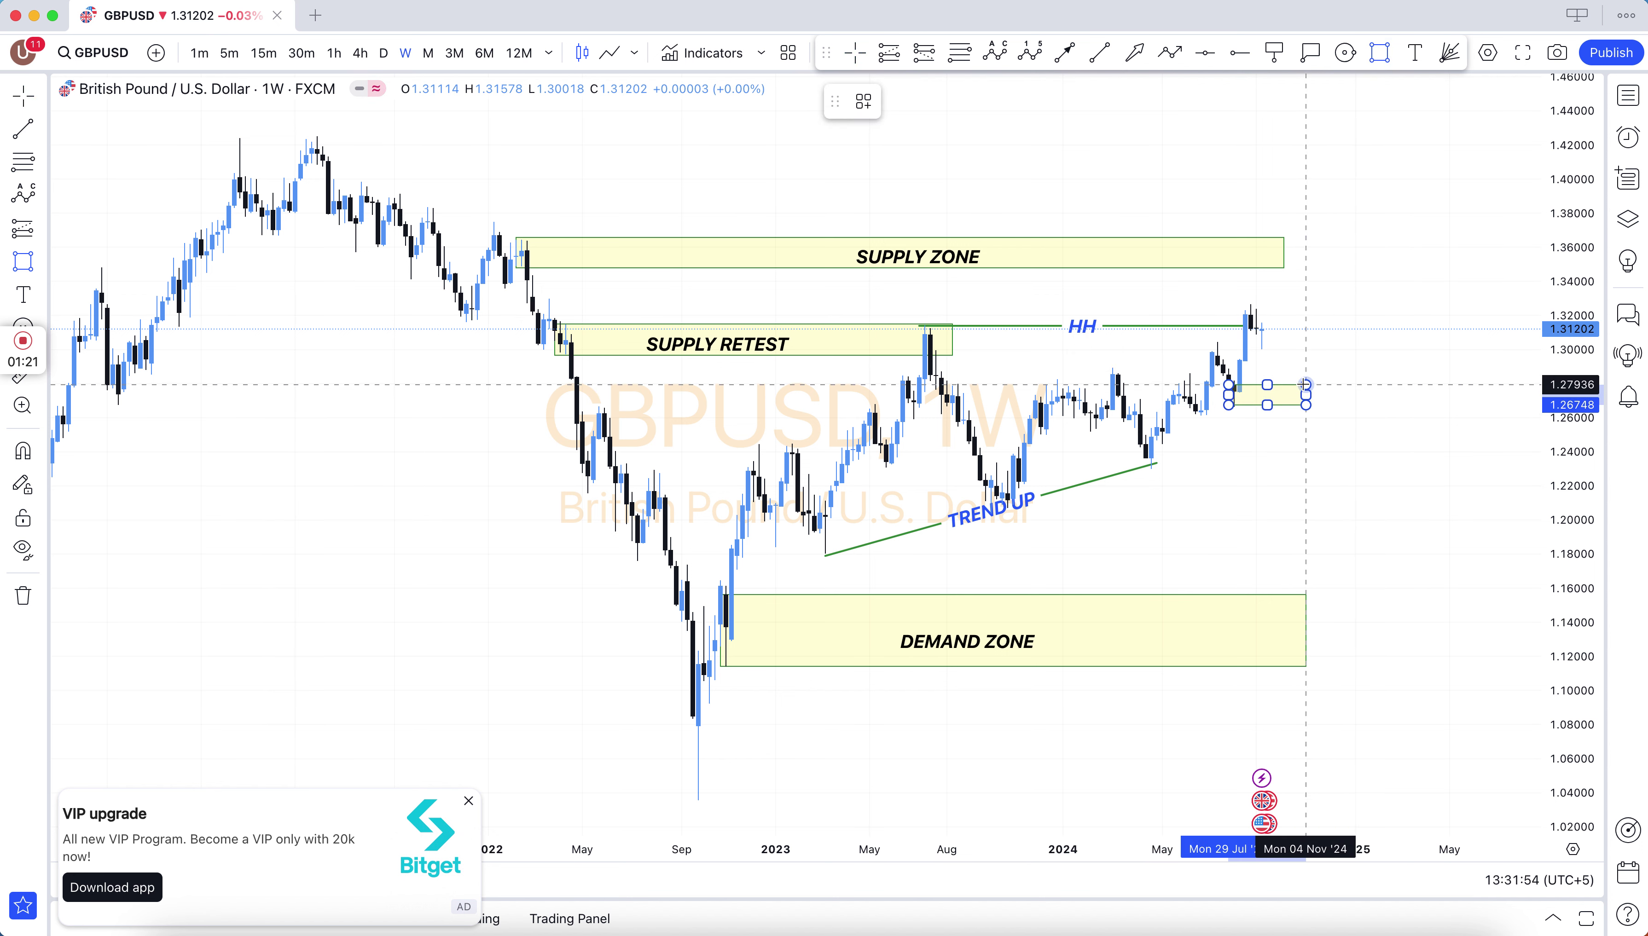
pyautogui.click(1333, 359)
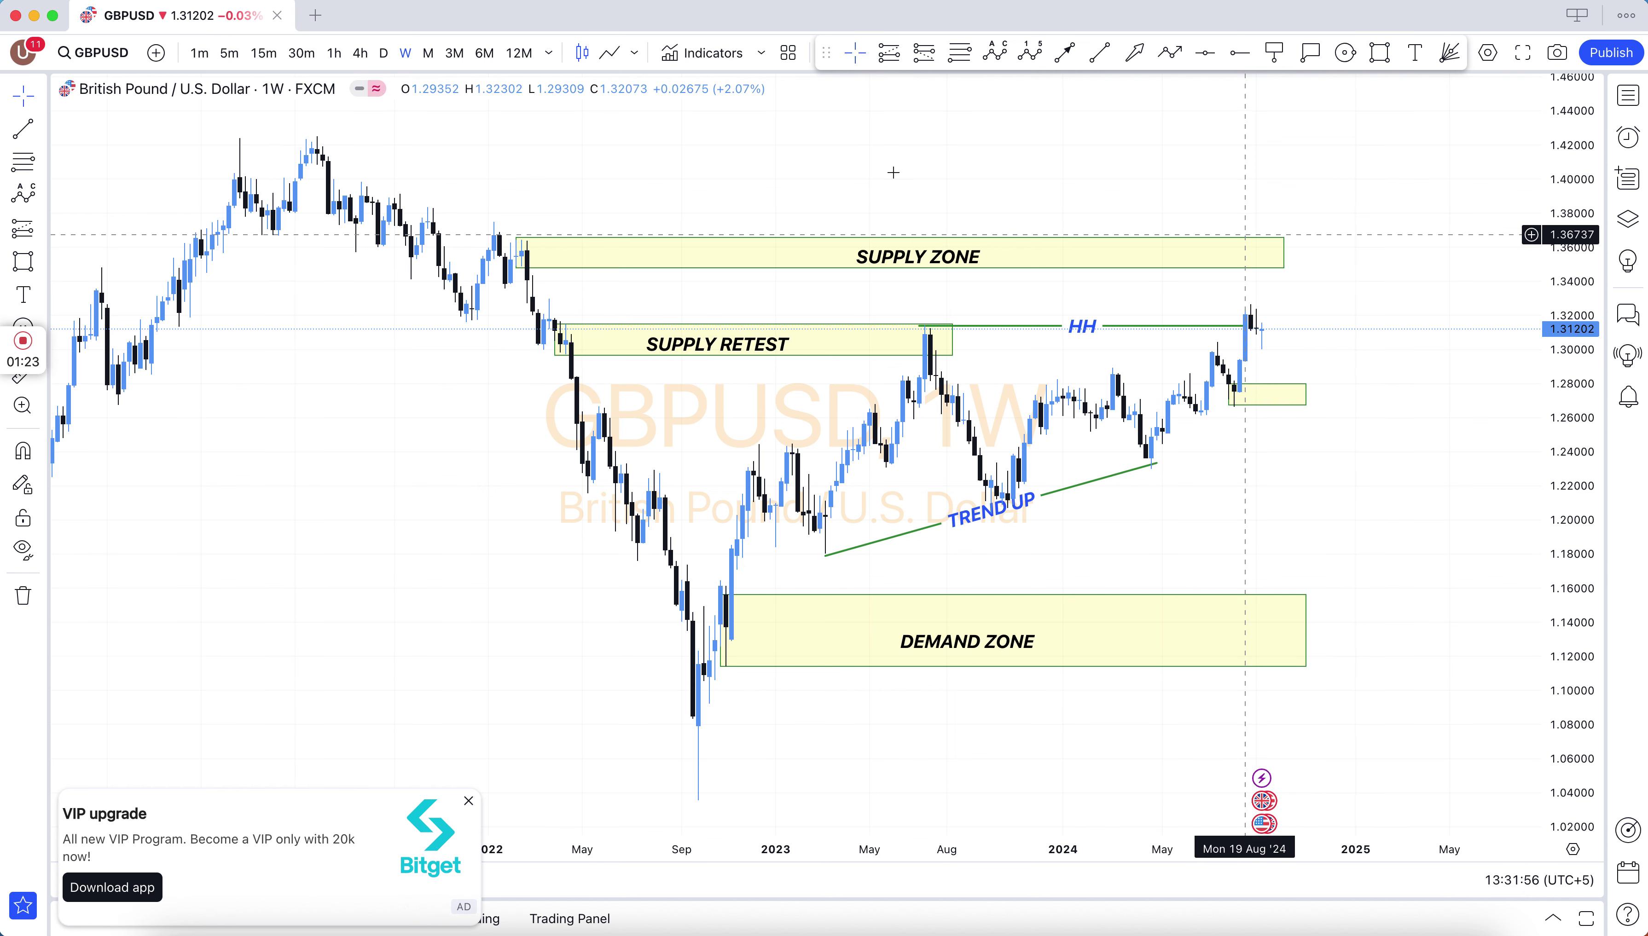
pyautogui.click(1375, 57)
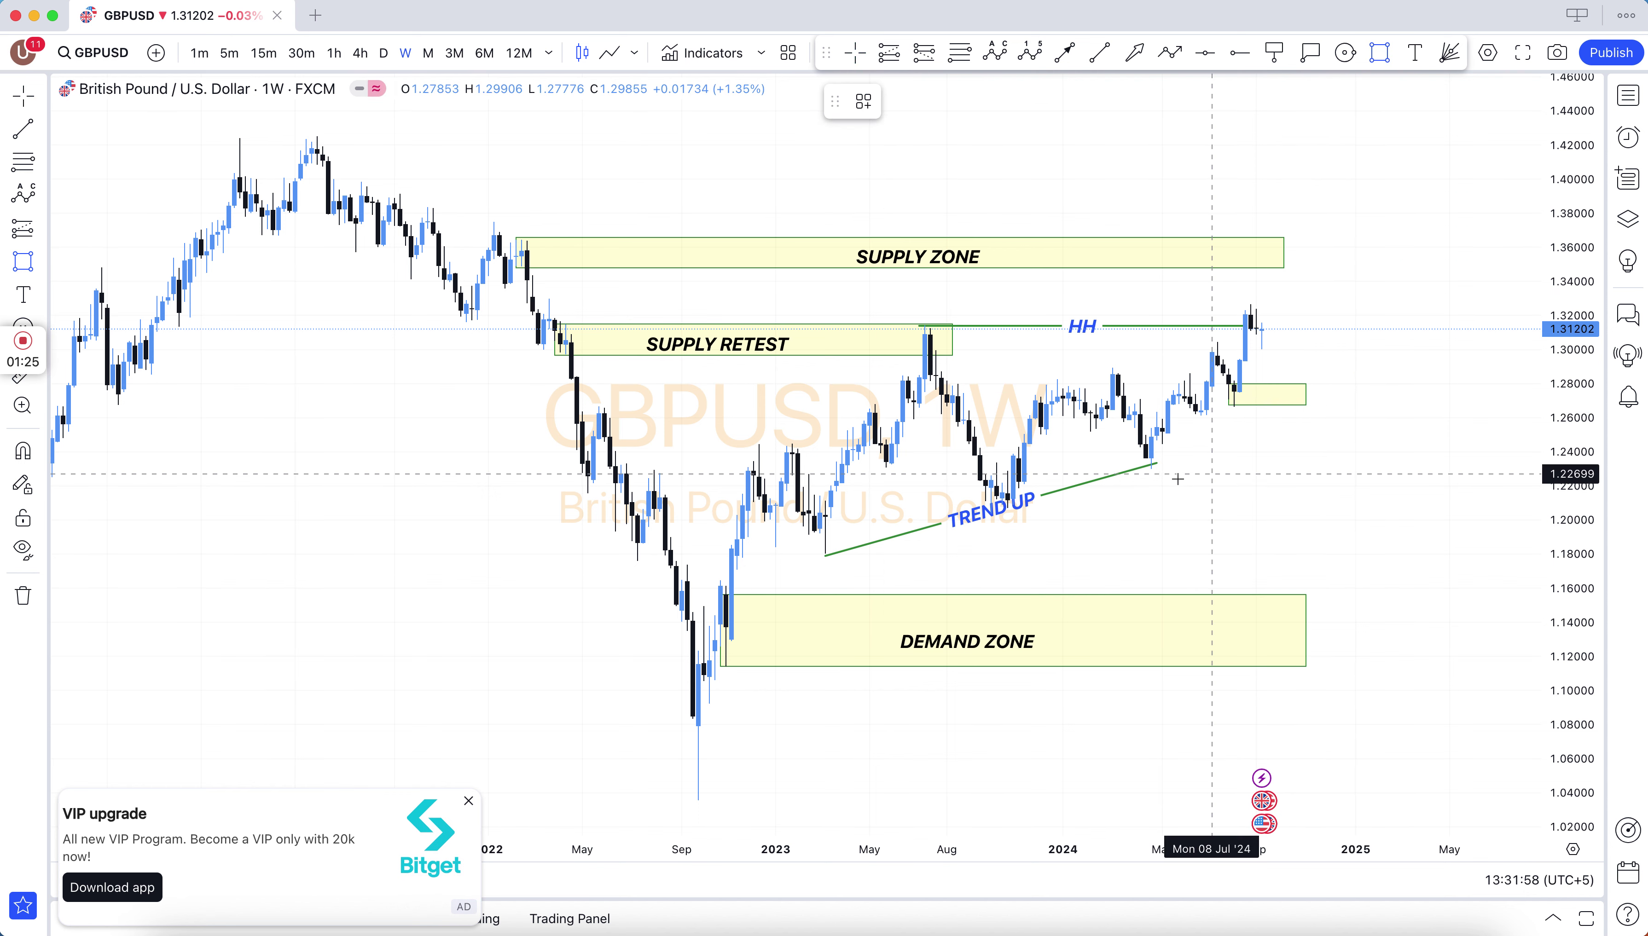
pyautogui.moveTo(1140, 466)
pyautogui.mouseDown()
pyautogui.moveTo(1338, 446)
pyautogui.moveTo(1312, 444)
pyautogui.mouseUp()
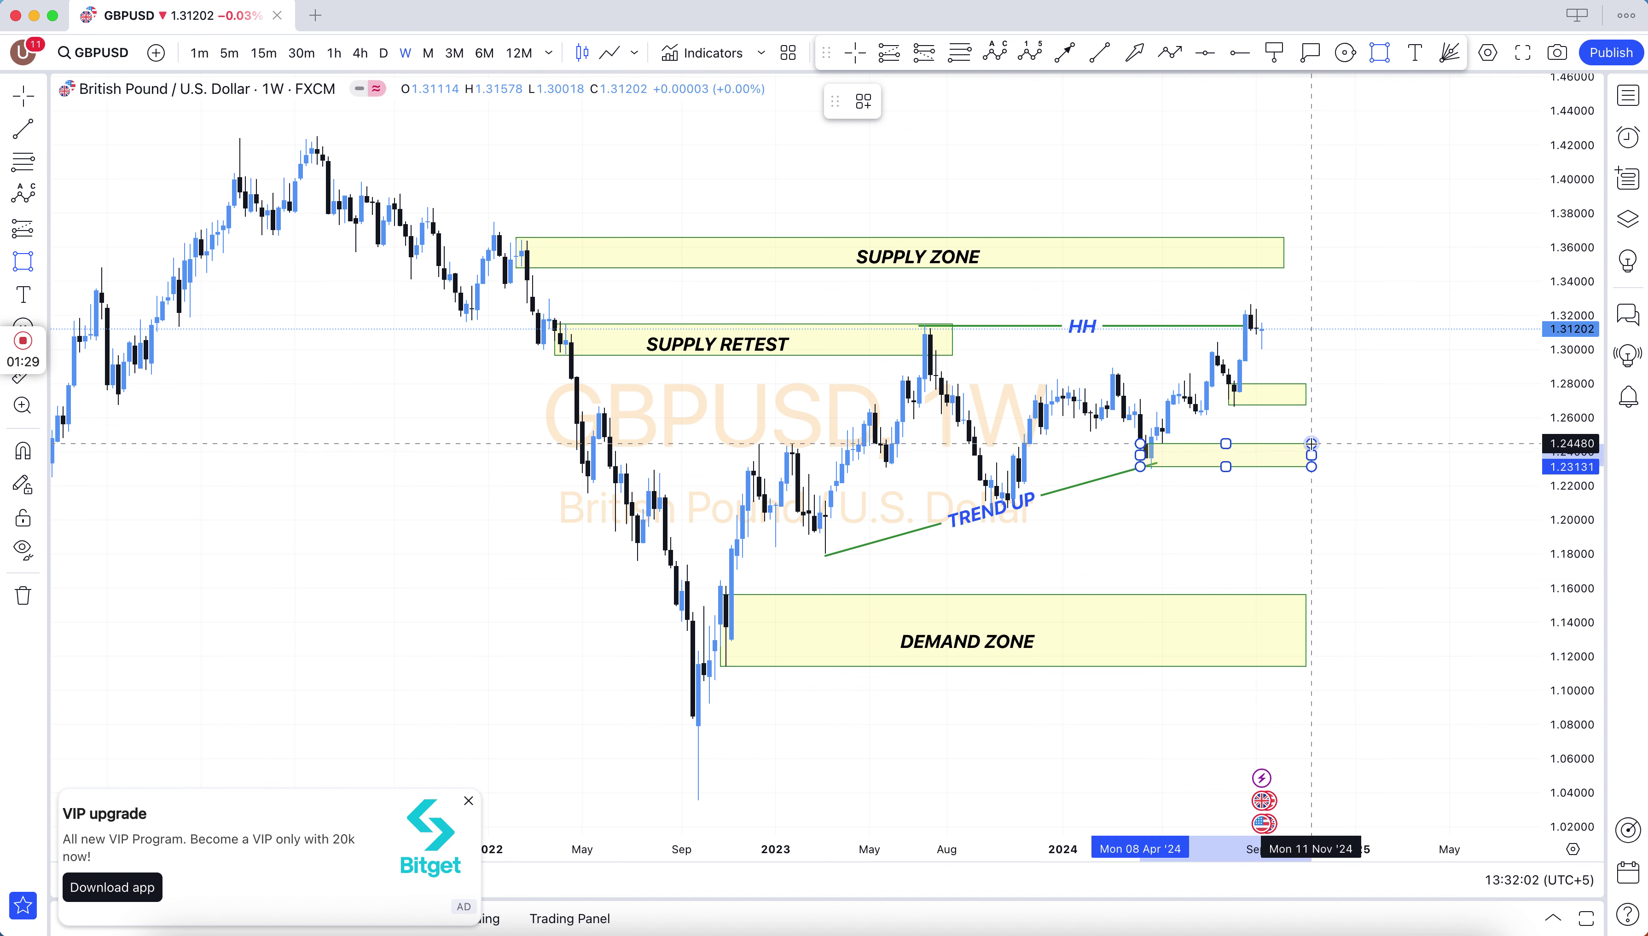
pyautogui.click(1312, 443)
pyautogui.click(1387, 389)
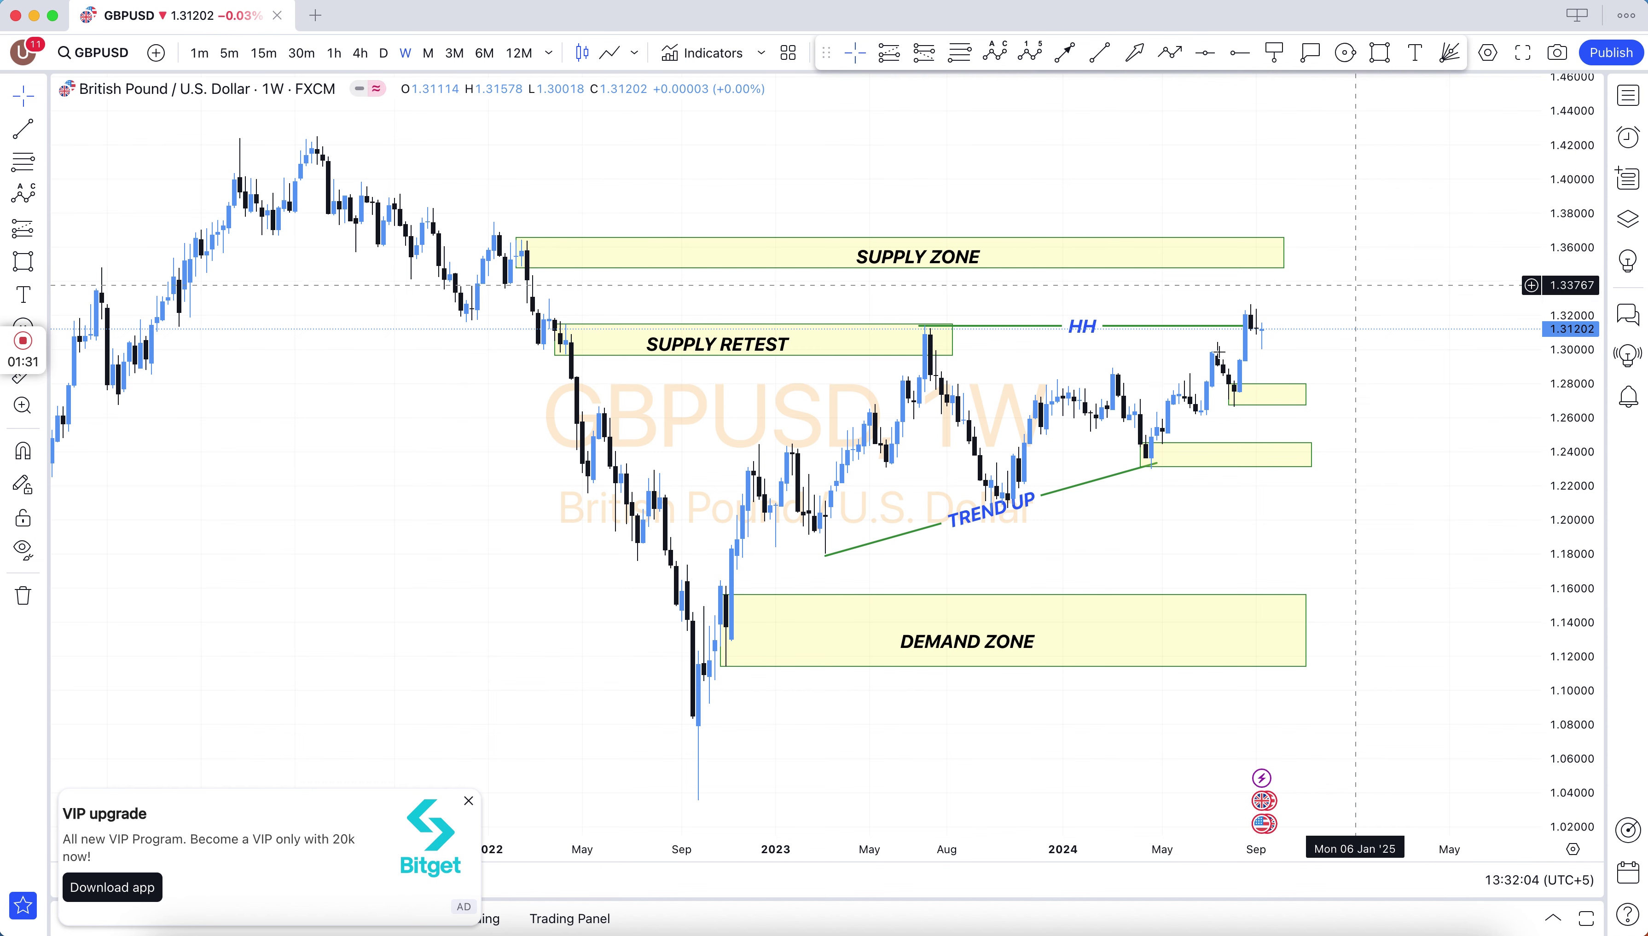
# Switch the chart to the daily timeframe and reset its scaling
pyautogui.click(384, 53)
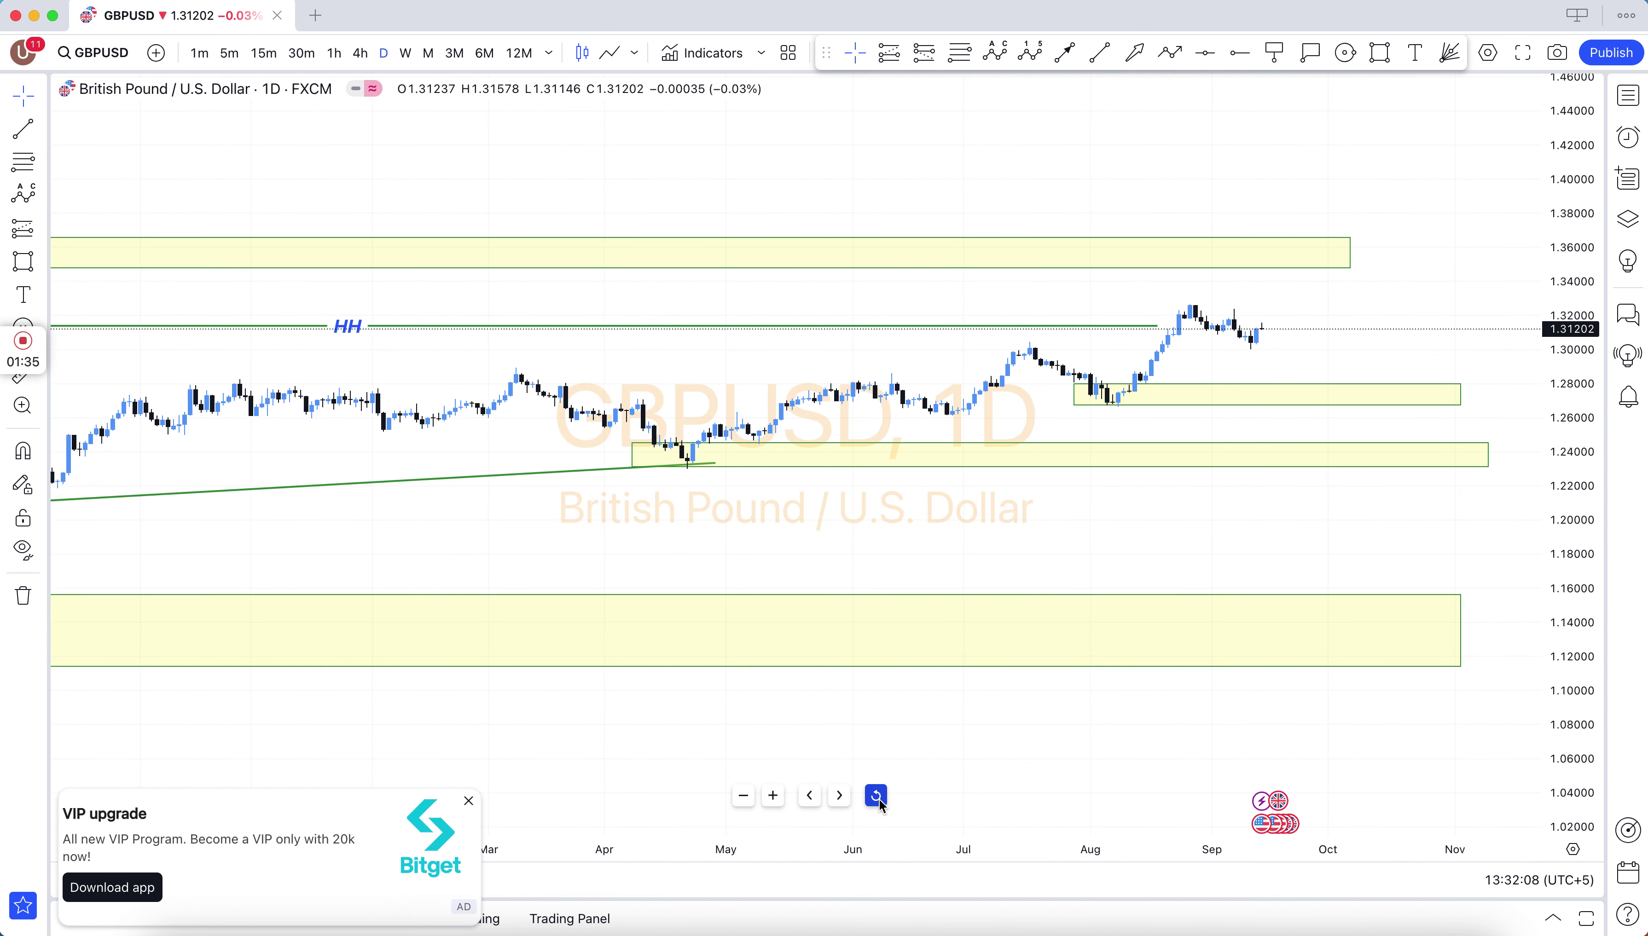
pyautogui.click(877, 796)
pyautogui.moveTo(1113, 521); pyautogui.dragTo(834, 543)
# Lower the top edge of the April 2024 zone to about 1.242 and that of the late July 2024 zone to about 1.275
pyautogui.click(993, 675)
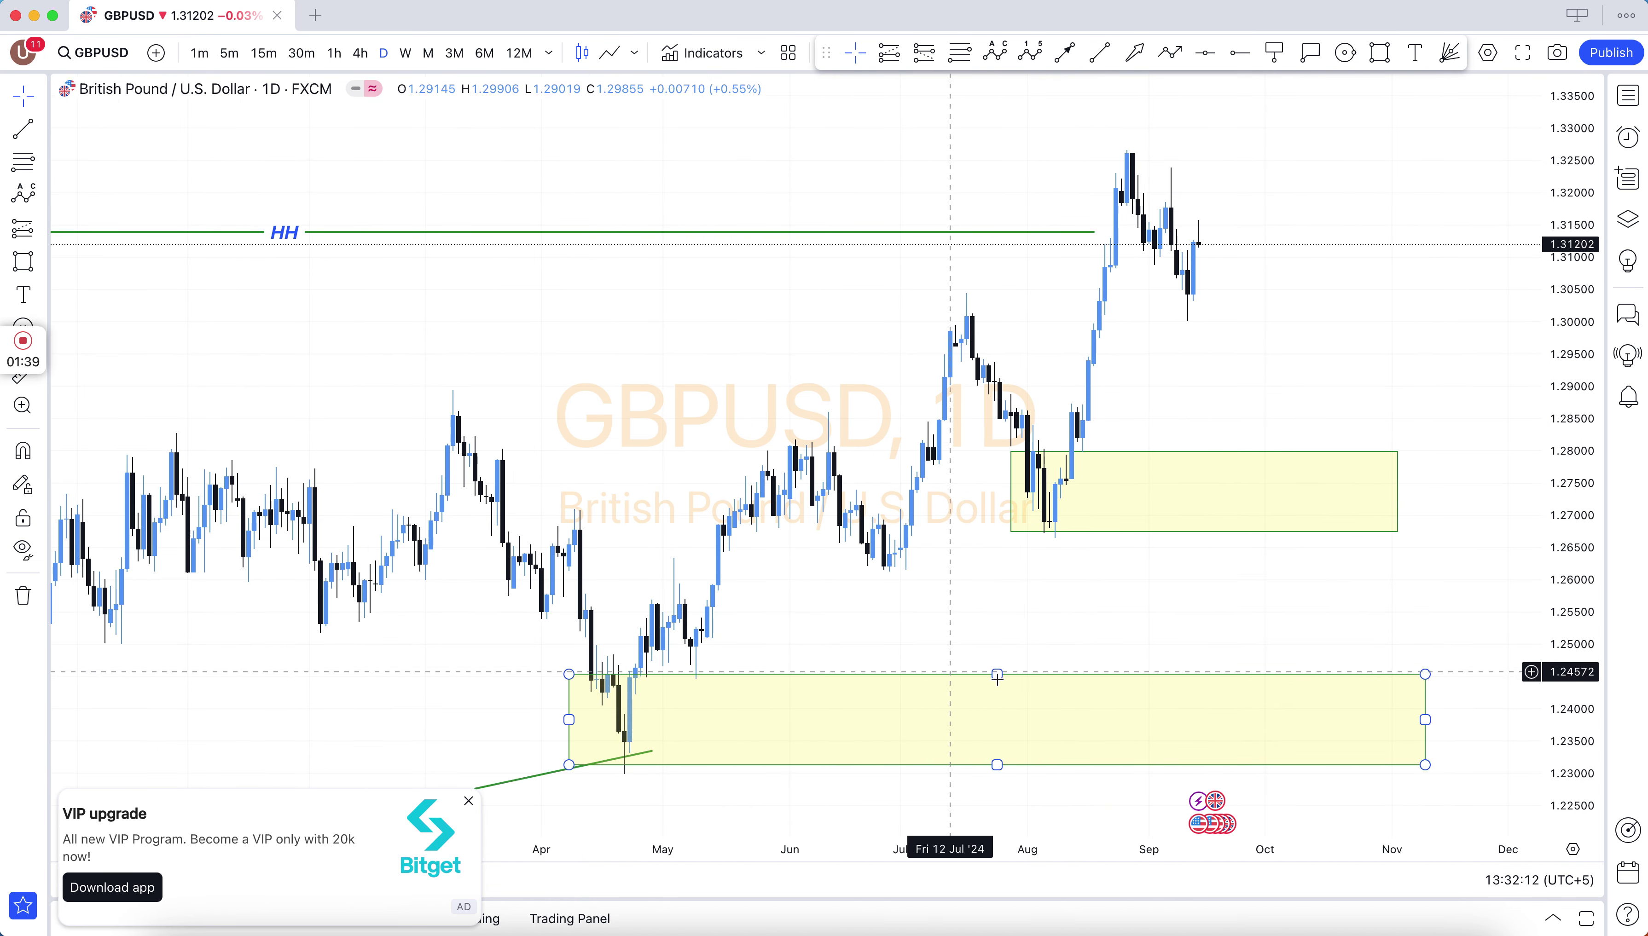
pyautogui.moveTo(996, 674); pyautogui.dragTo(996, 693)
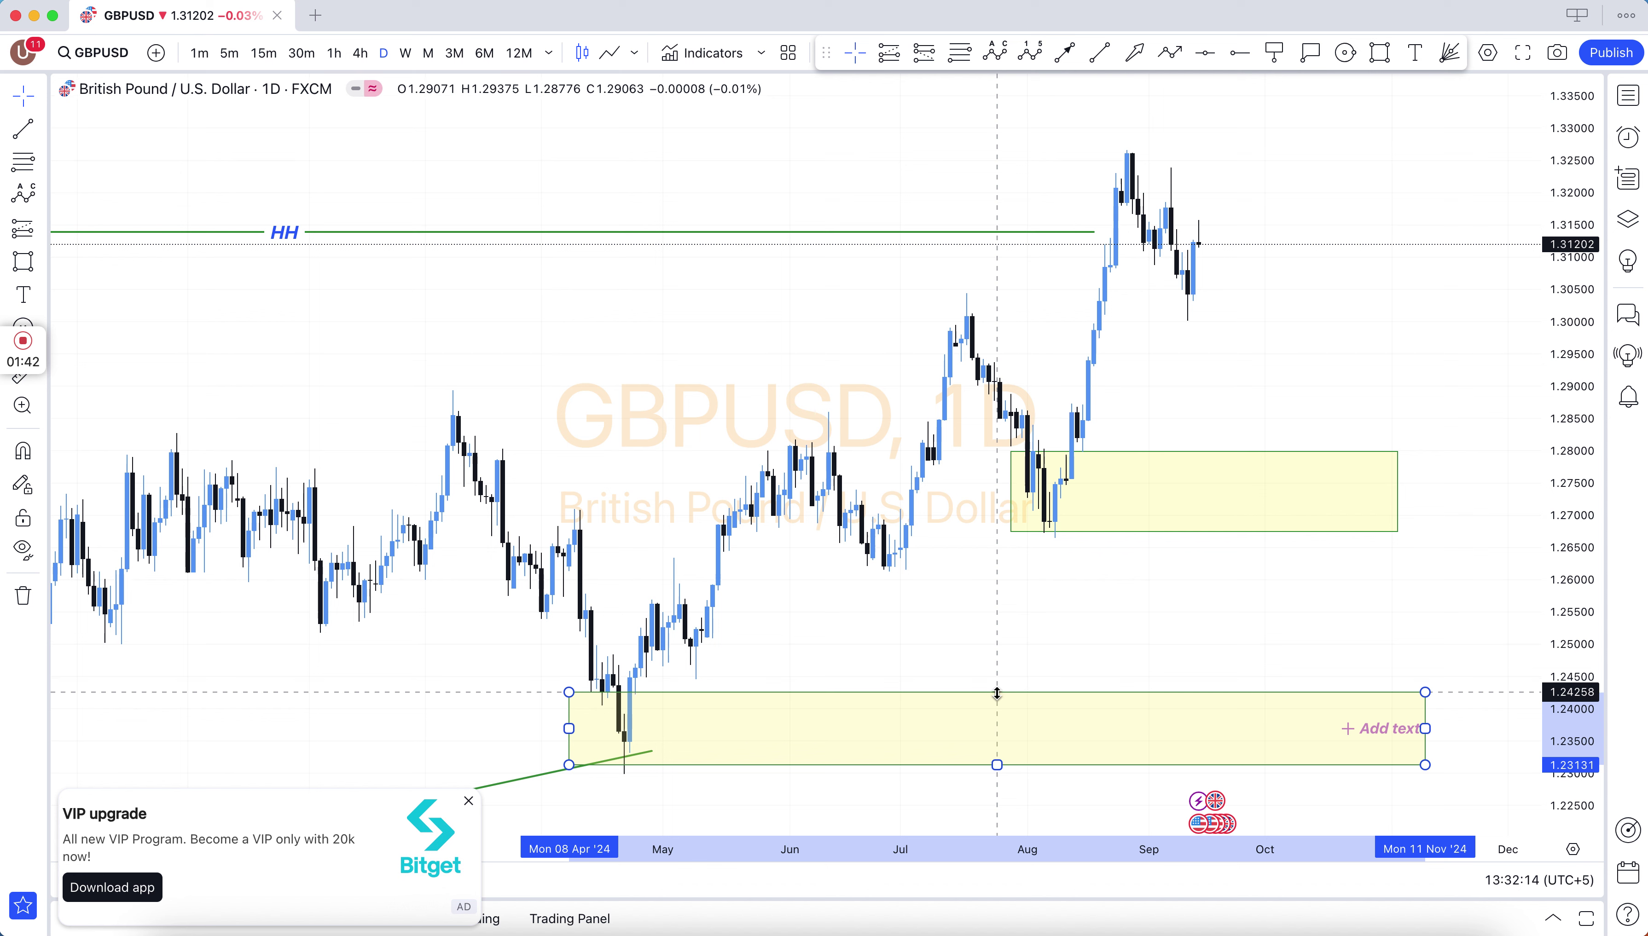
pyautogui.click(1082, 634)
pyautogui.click(1197, 451)
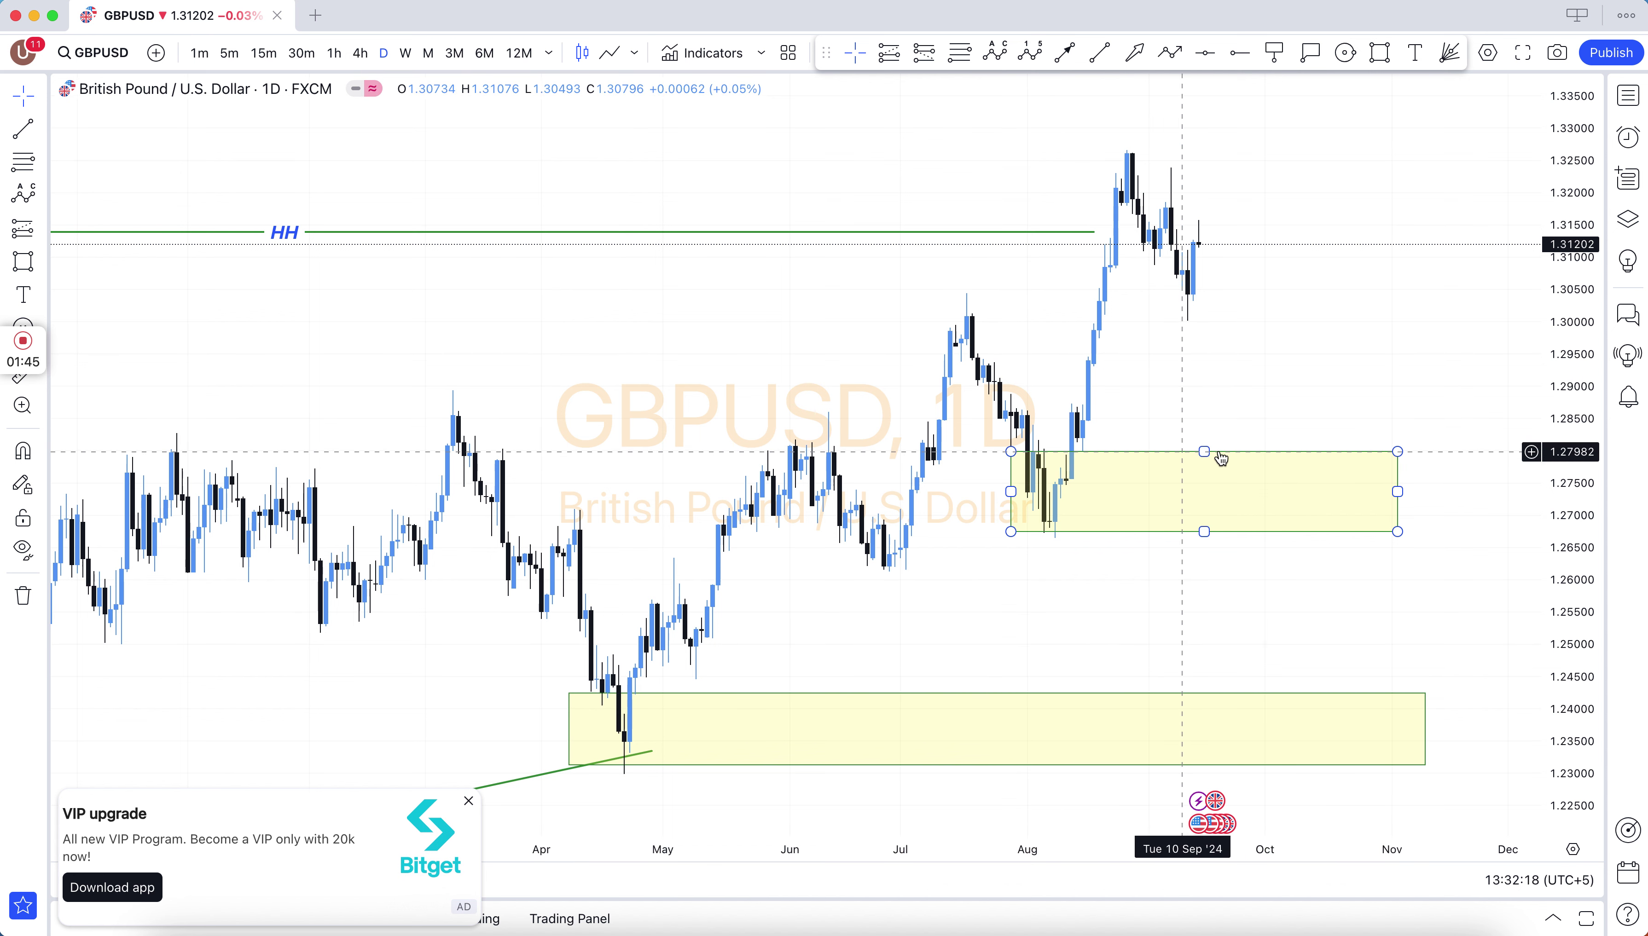
pyautogui.moveTo(1206, 463); pyautogui.dragTo(1207, 485)
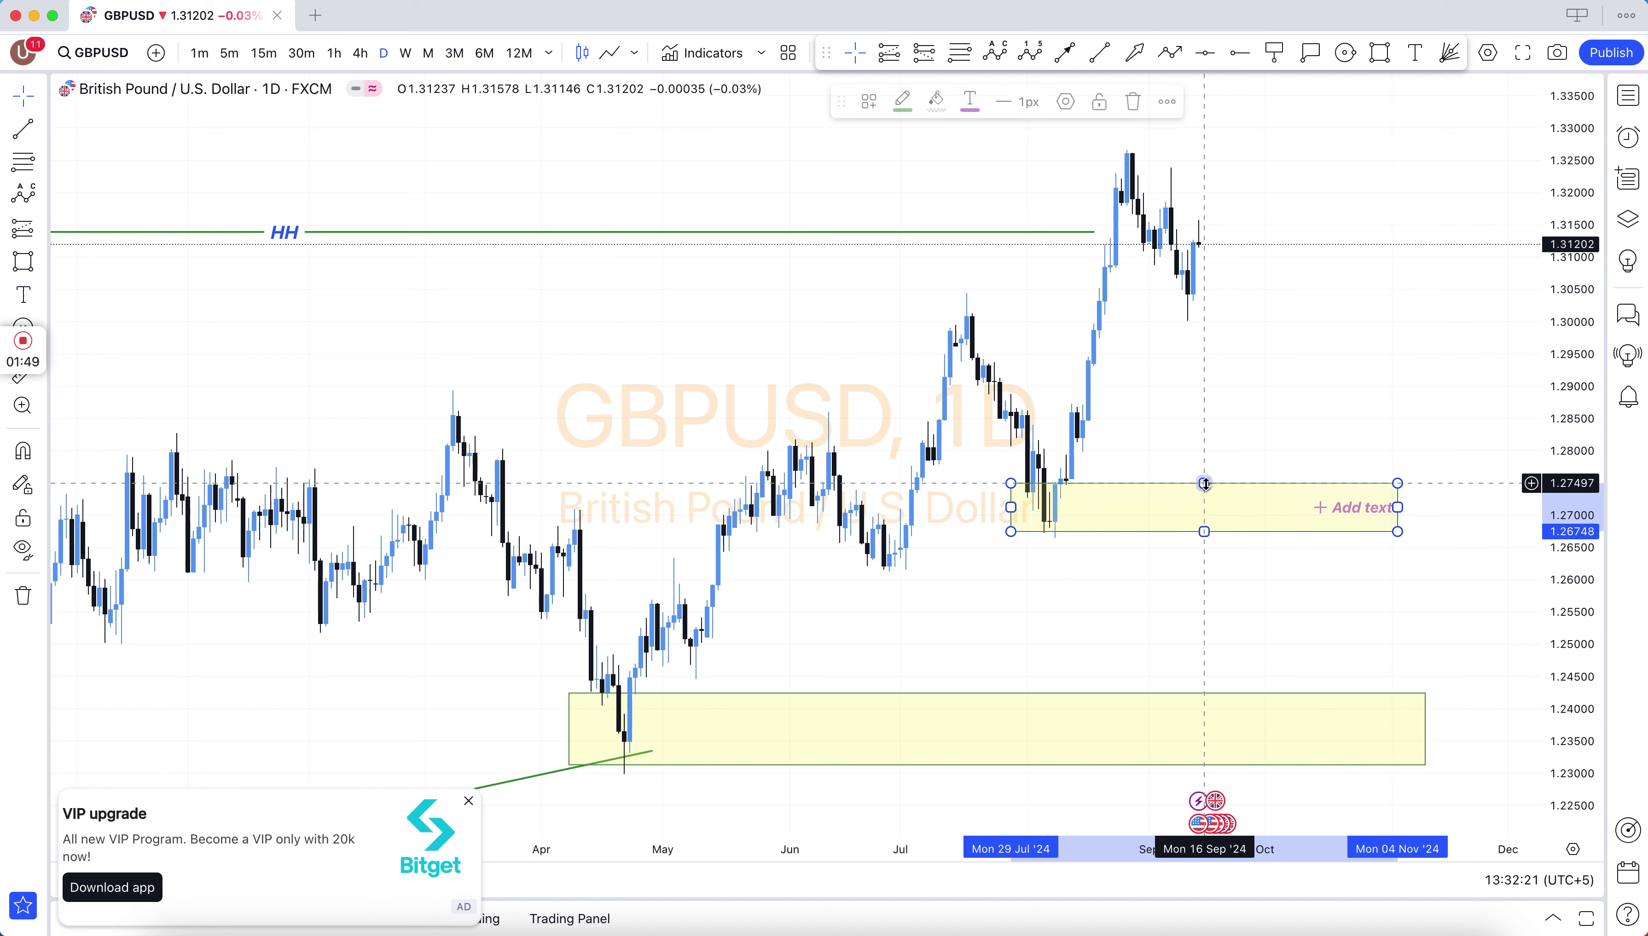
pyautogui.click(1268, 410)
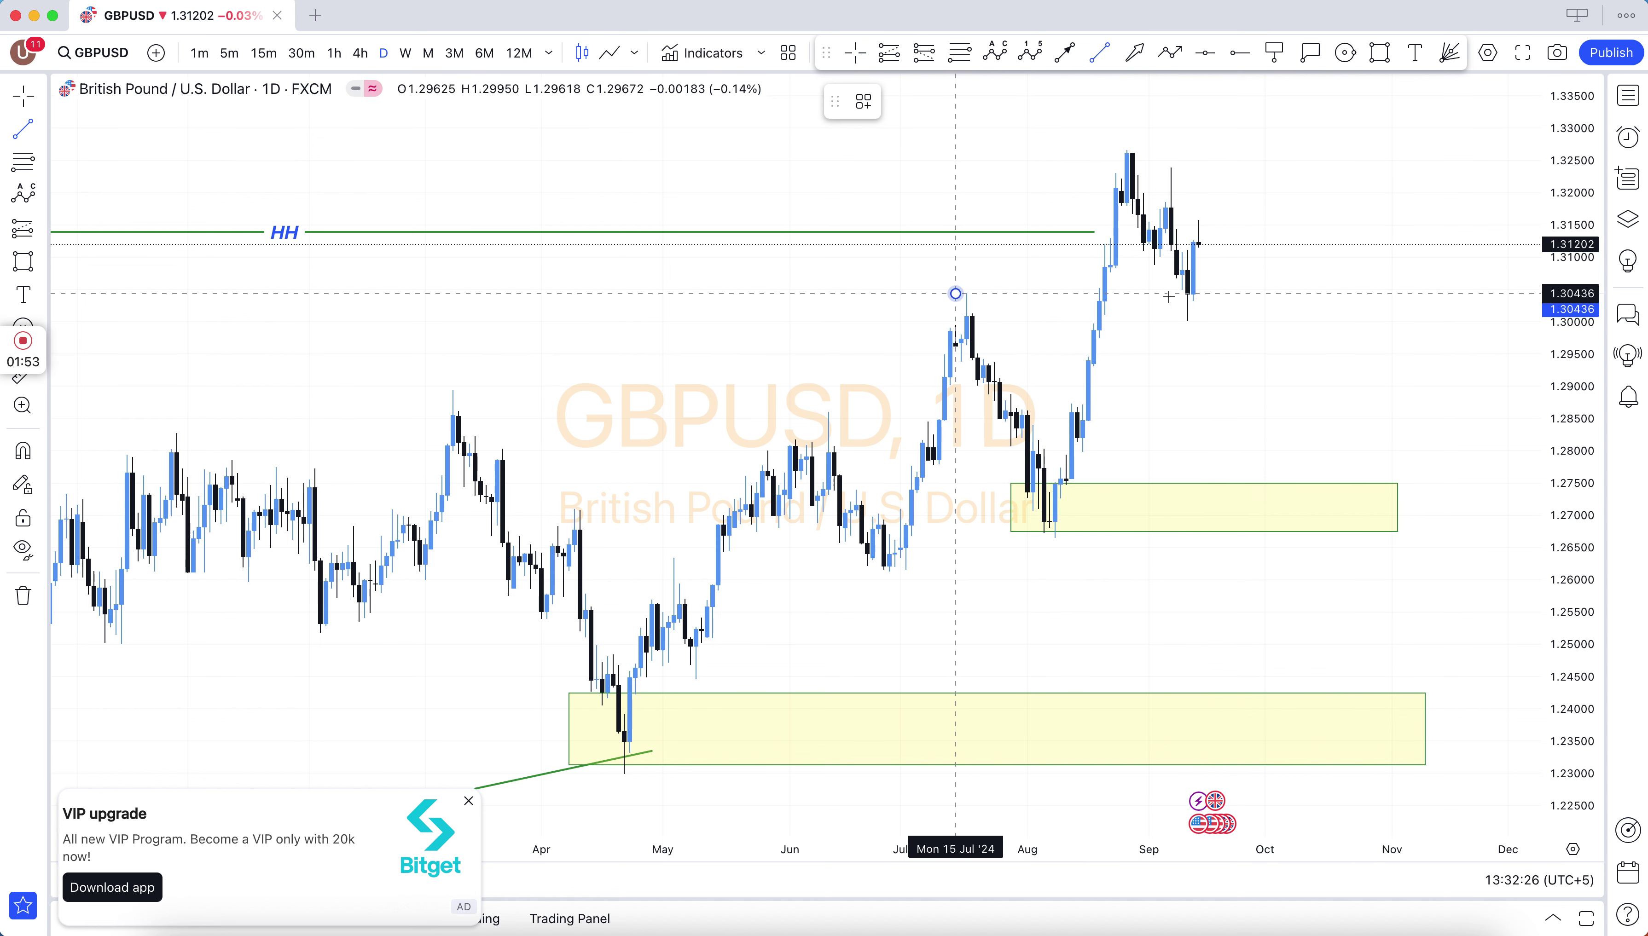
# Draw a level line at about 1.304 from the mid-July 2024 high to mid-September 2024 and label it RBS
pyautogui.click(1203, 294)
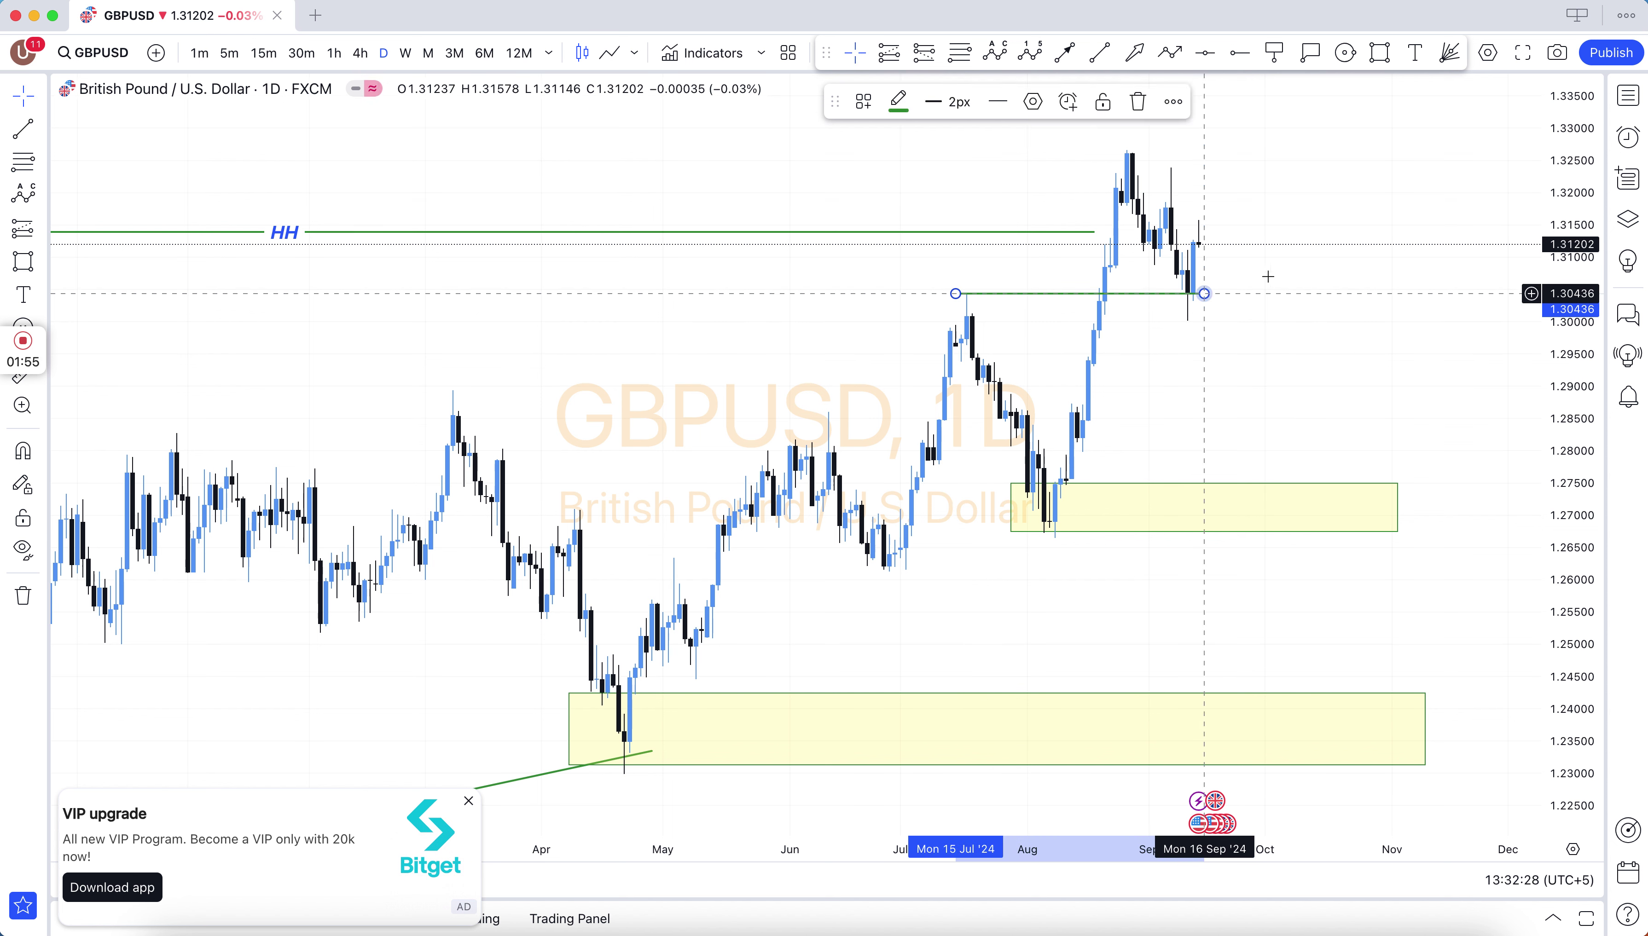
pyautogui.click(1085, 294)
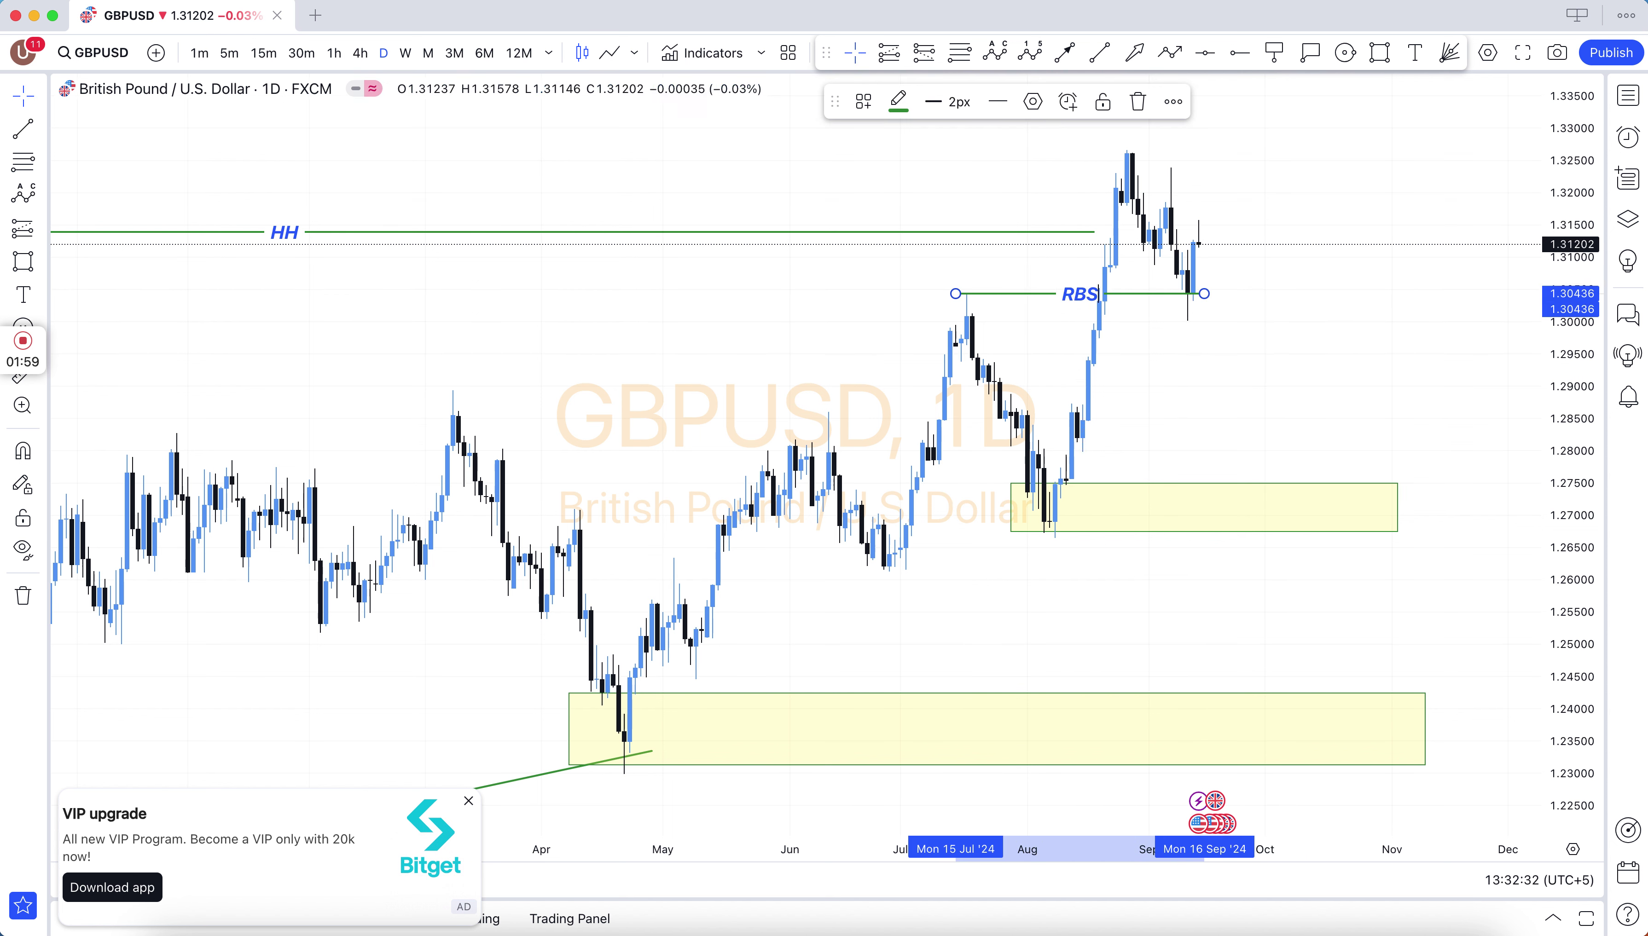
# Add the text label DEMAND ZONE inside both the late July 2024 zone and the April 2024 zone
pyautogui.click(1217, 411)
pyautogui.click(1414, 53)
pyautogui.click(1121, 499)
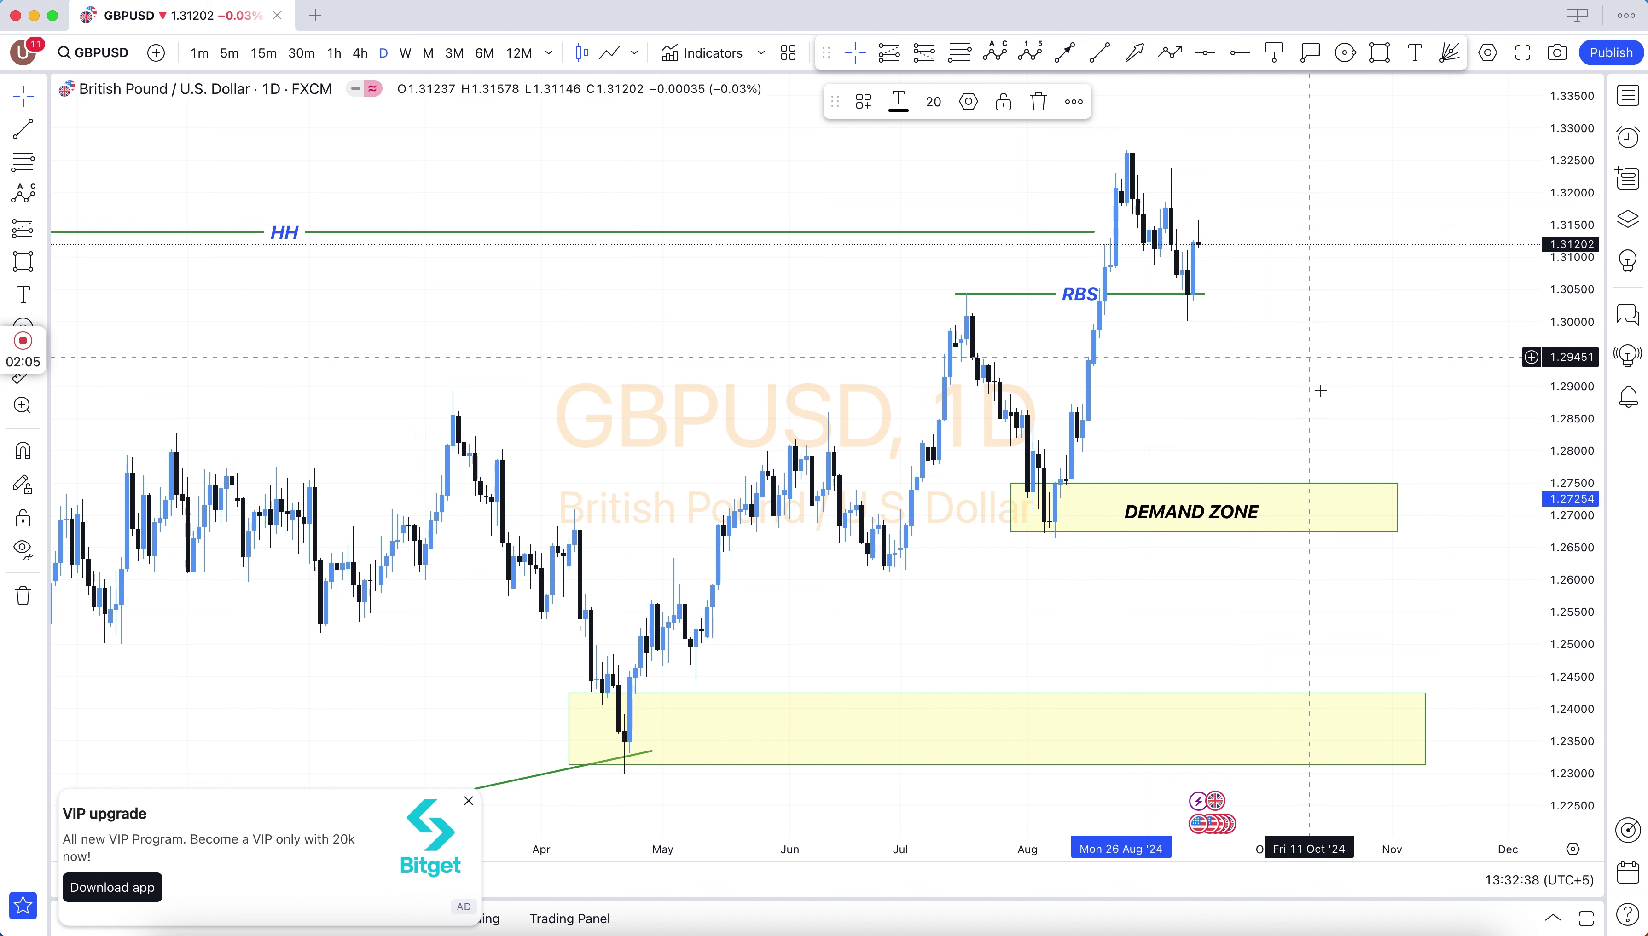
pyautogui.click(1308, 369)
pyautogui.click(1414, 53)
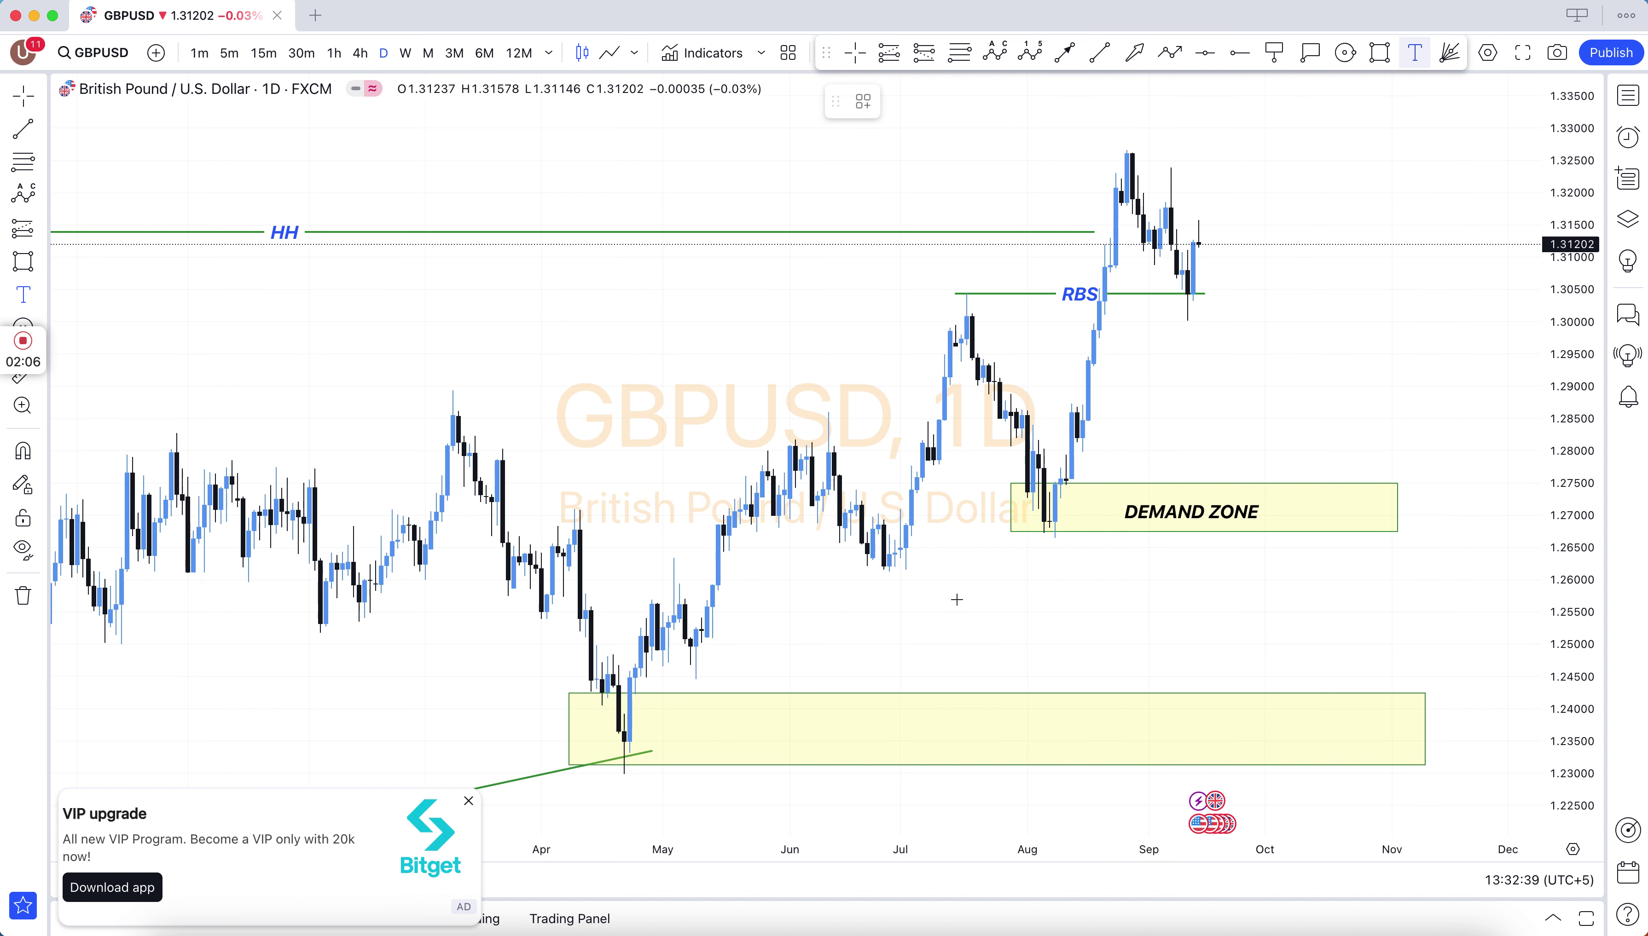
pyautogui.click(826, 722)
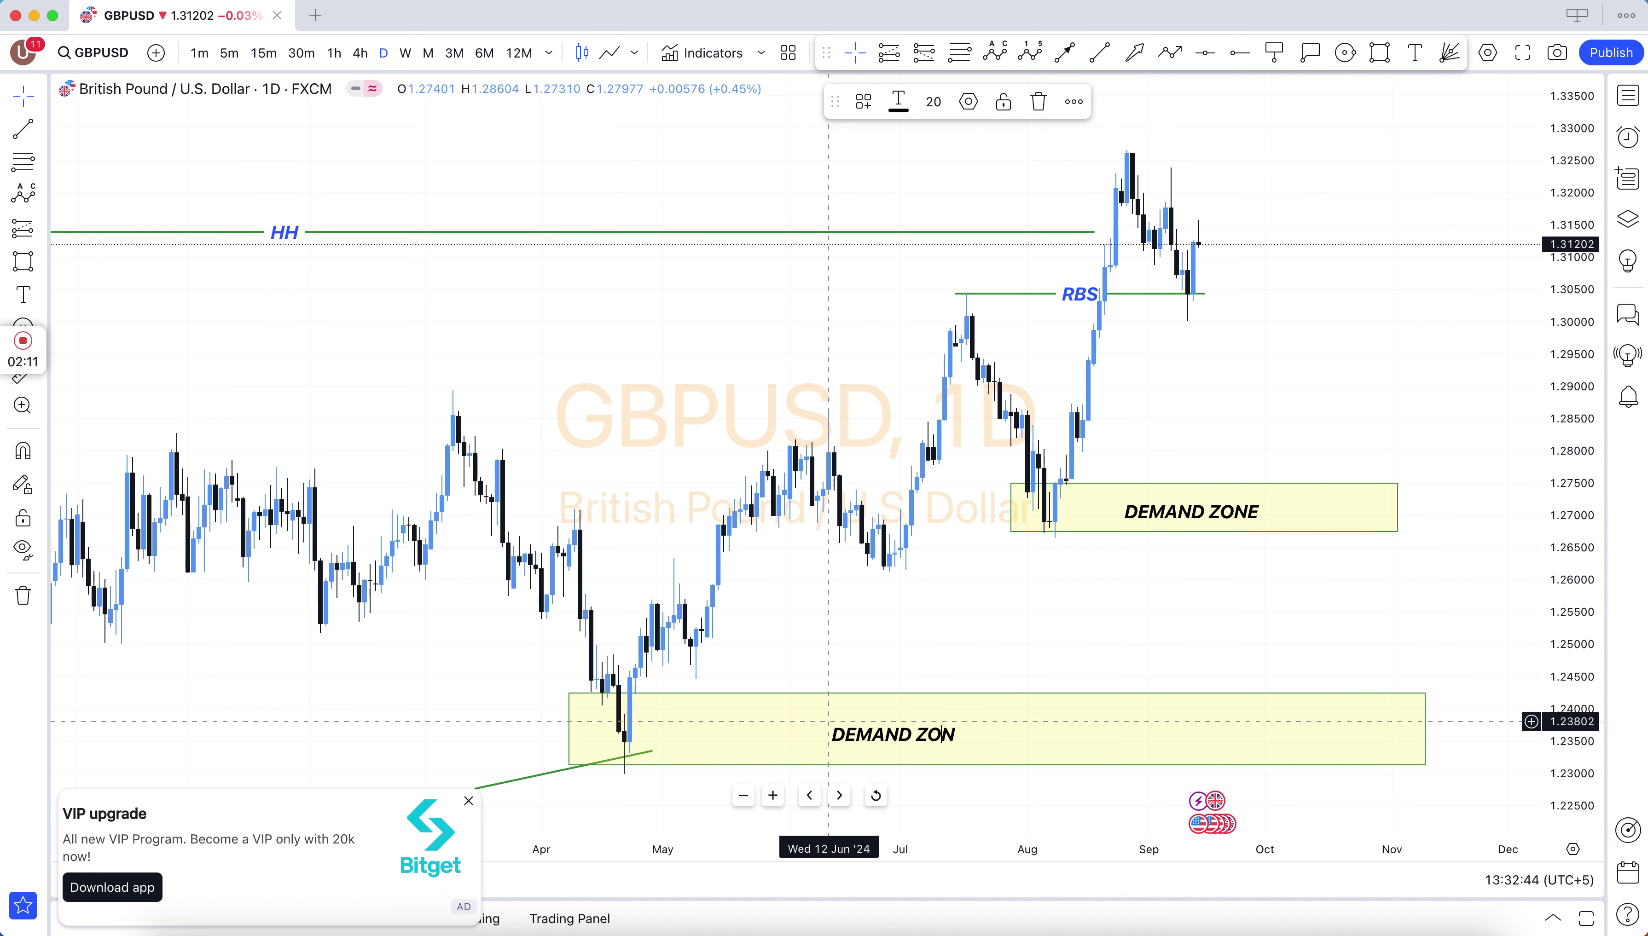
pyautogui.click(961, 629)
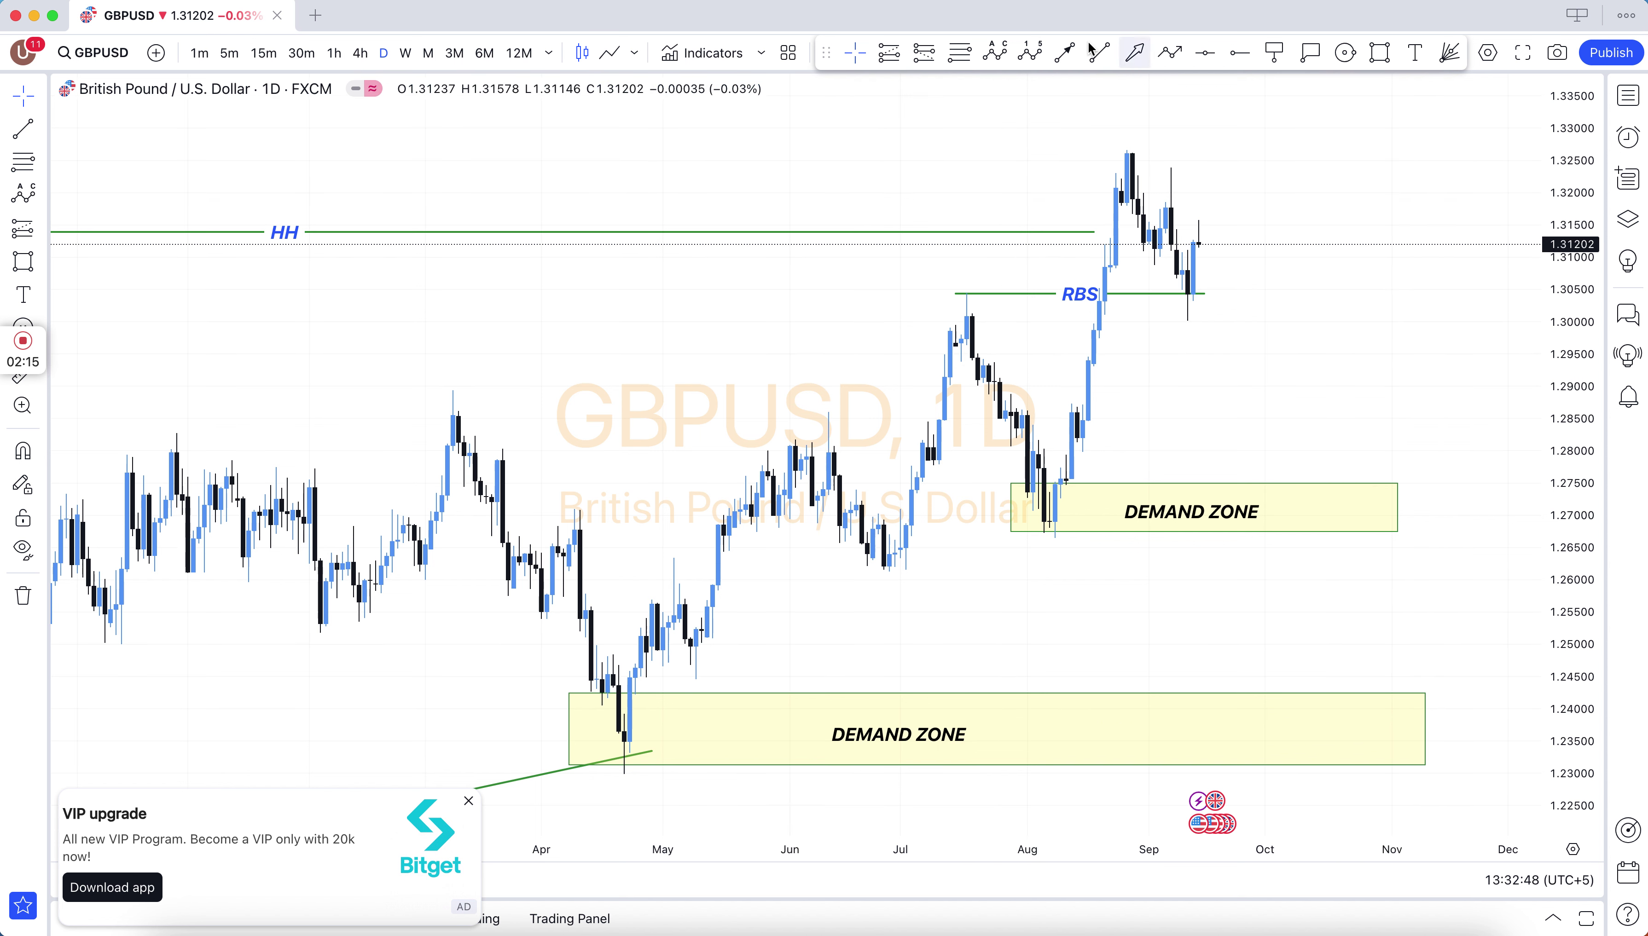
# Draw a level line at about 1.286 from the 11 June 2024 high to 15 July 2024 and label it HH
pyautogui.click(1100, 58)
pyautogui.click(823, 413)
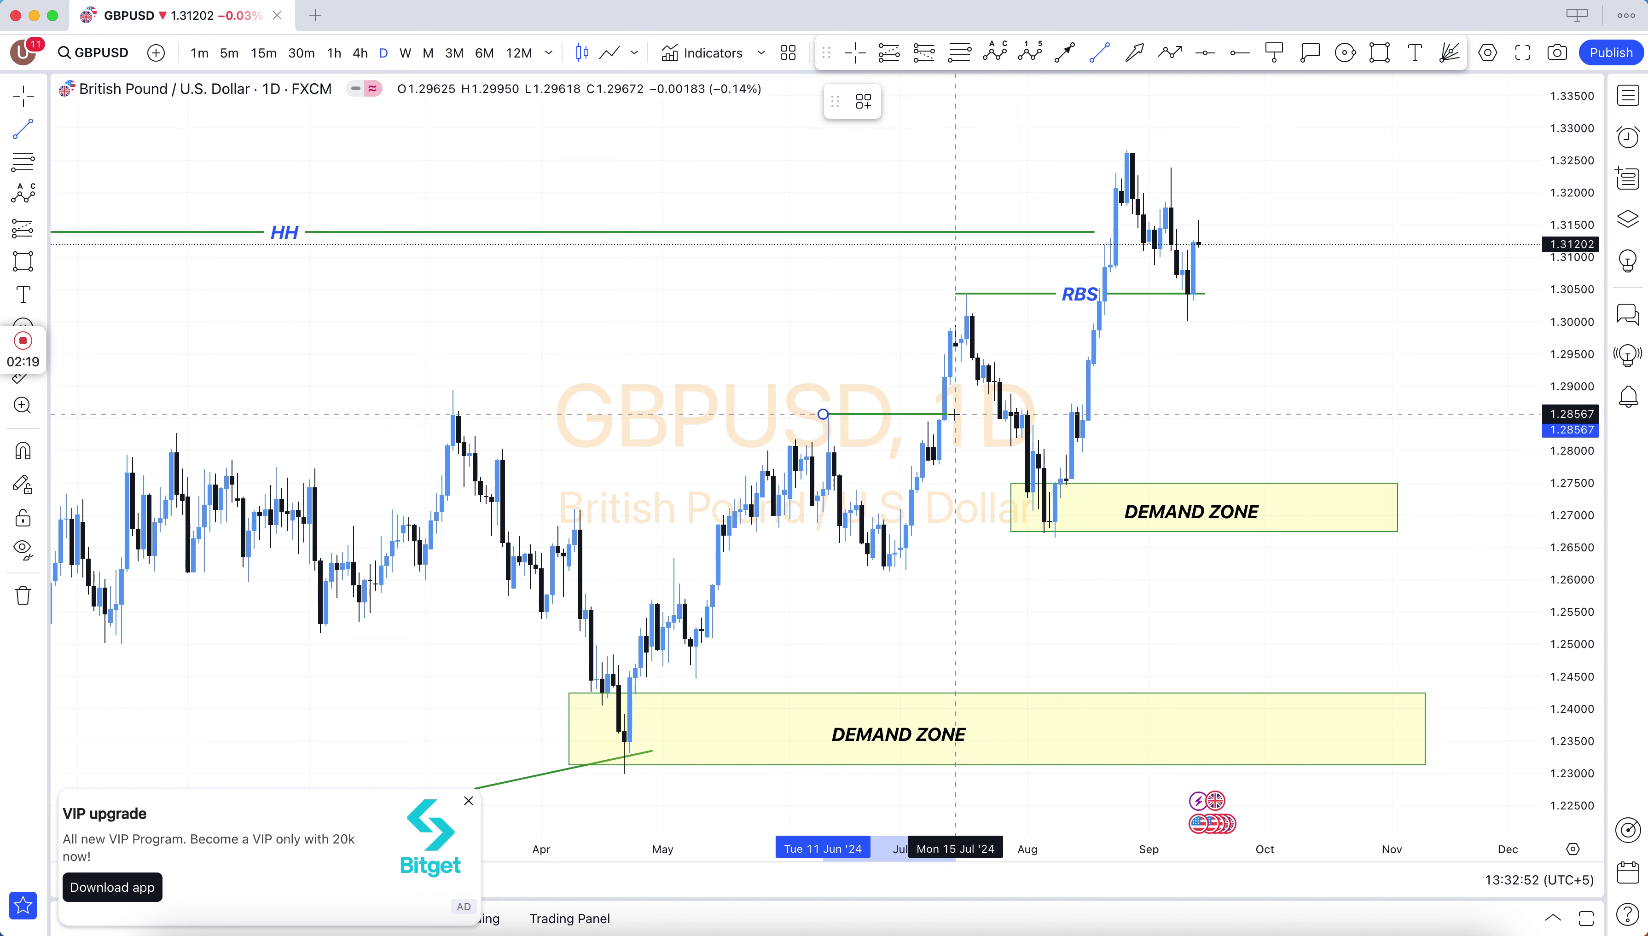
pyautogui.click(955, 415)
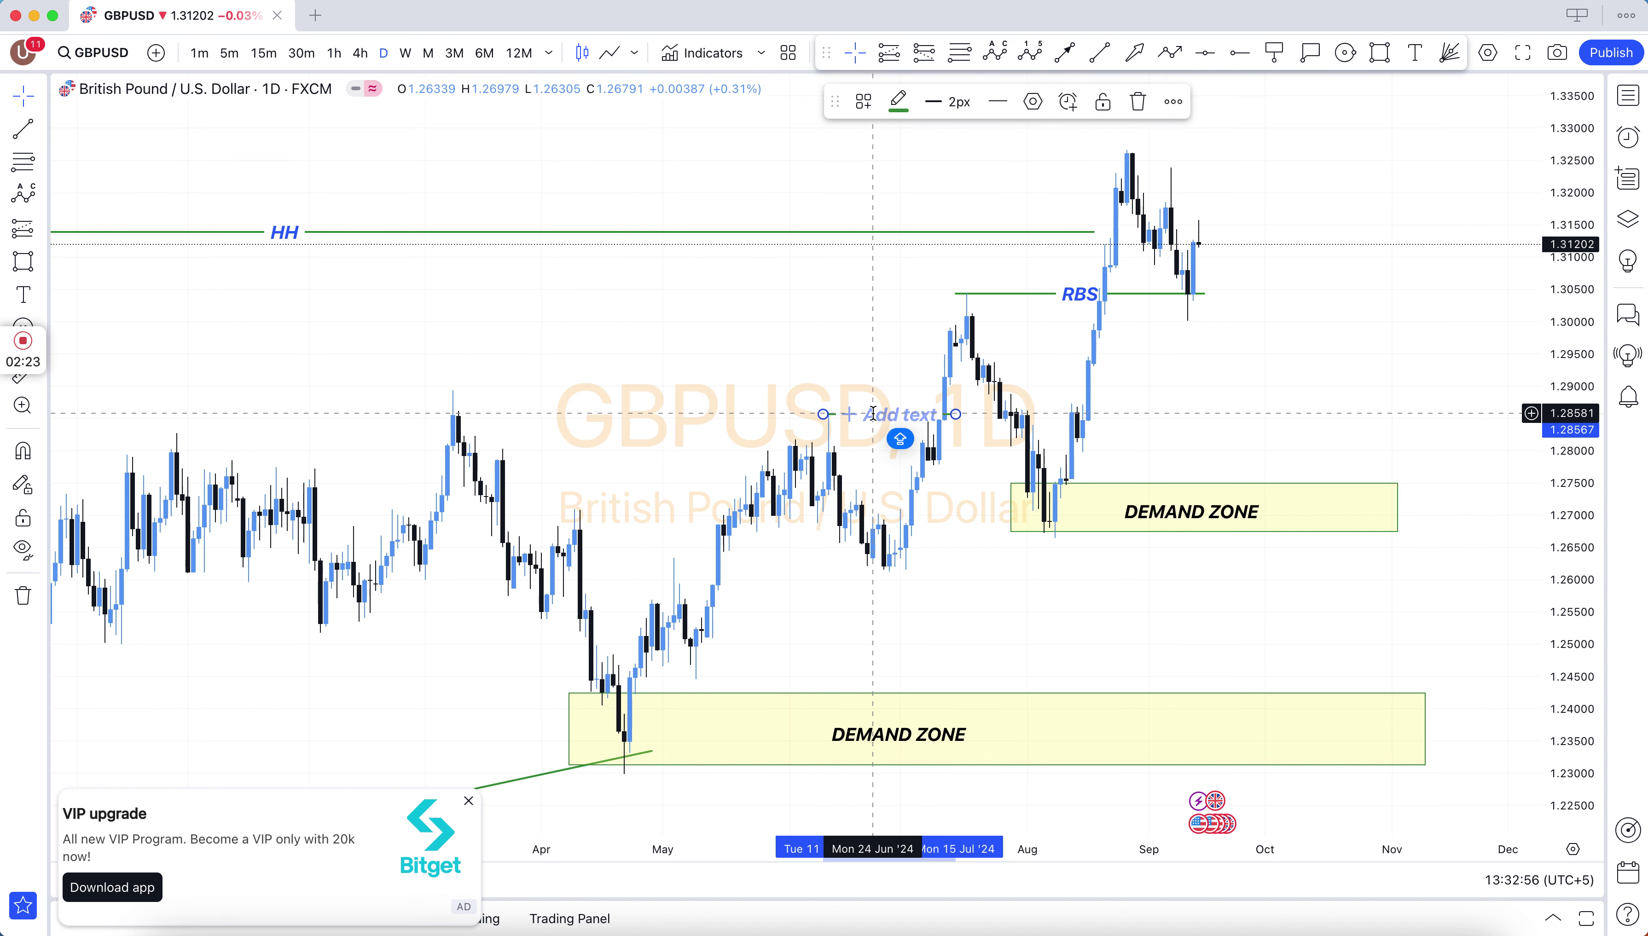
pyautogui.click(853, 413)
pyautogui.write('HH')
pyautogui.click(852, 392)
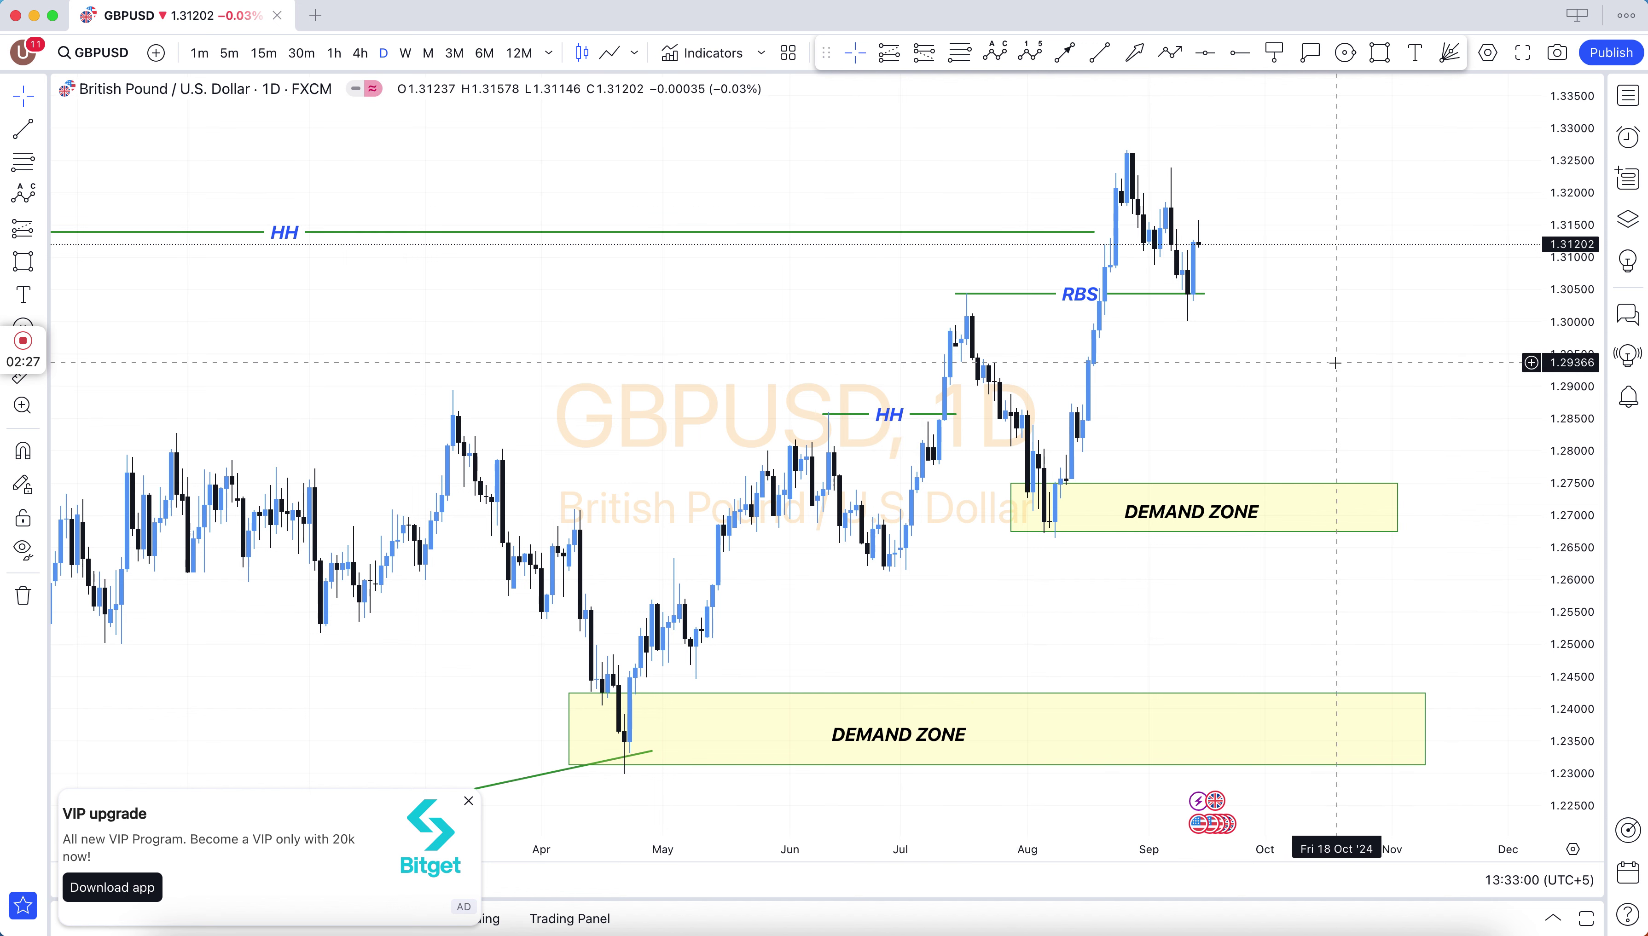
# Draw a zone at about 1.3145–1.324 from the 4 September 2024 high to late September 2024
pyautogui.scroll(3, 1335, 362)
pyautogui.scroll(1, 1335, 362)
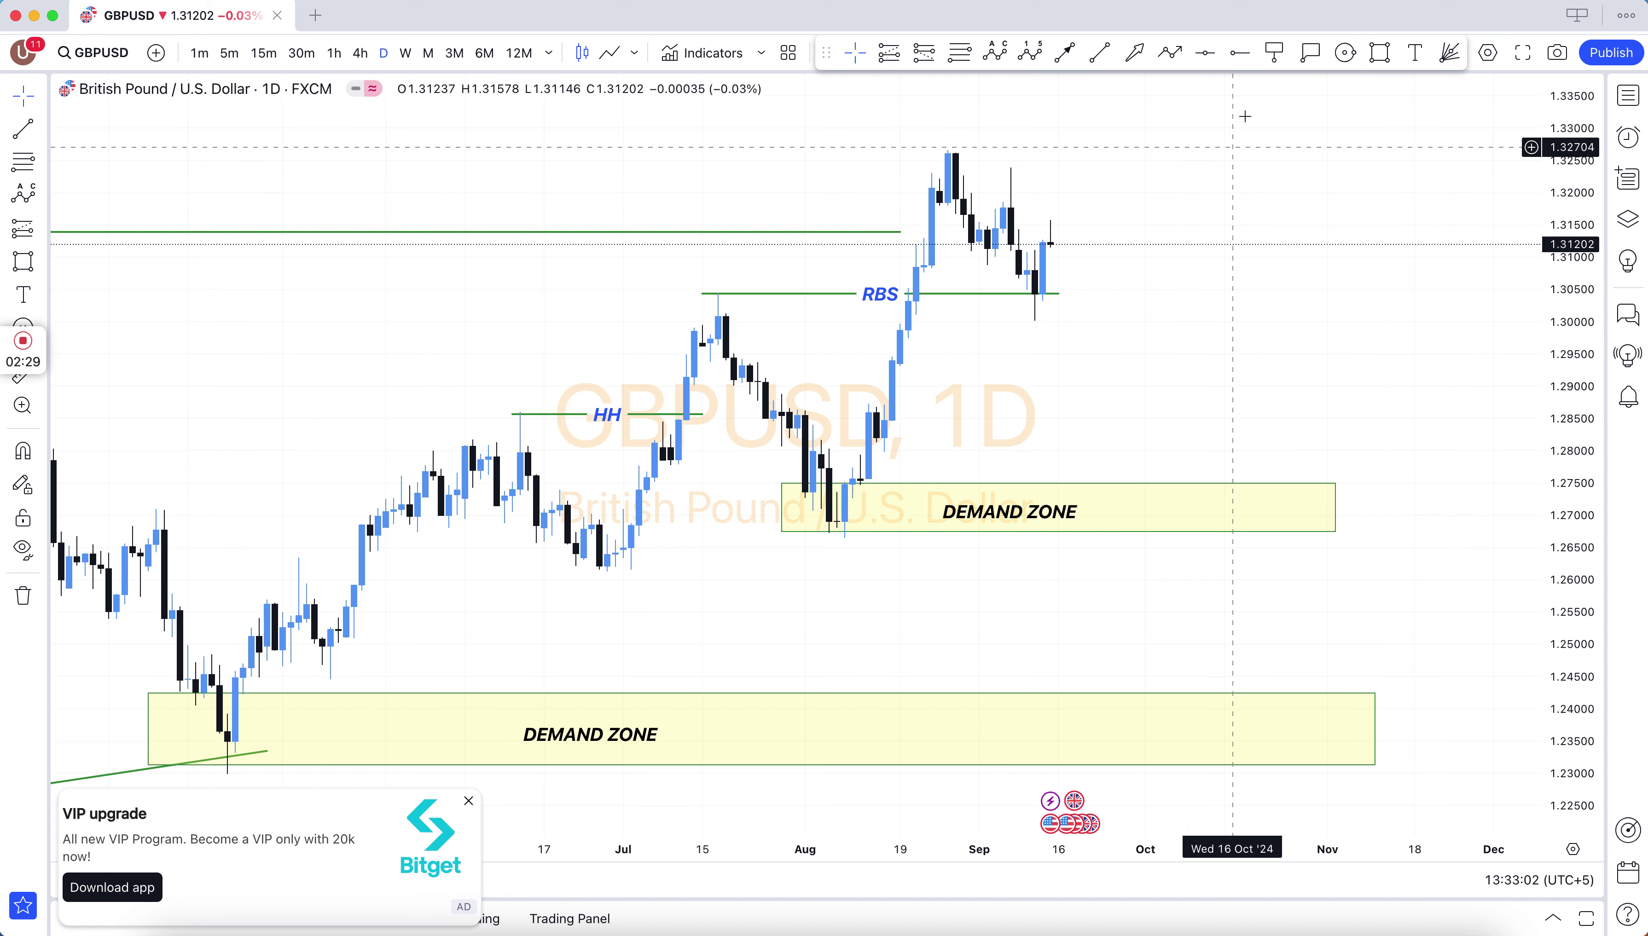
pyautogui.click(1380, 54)
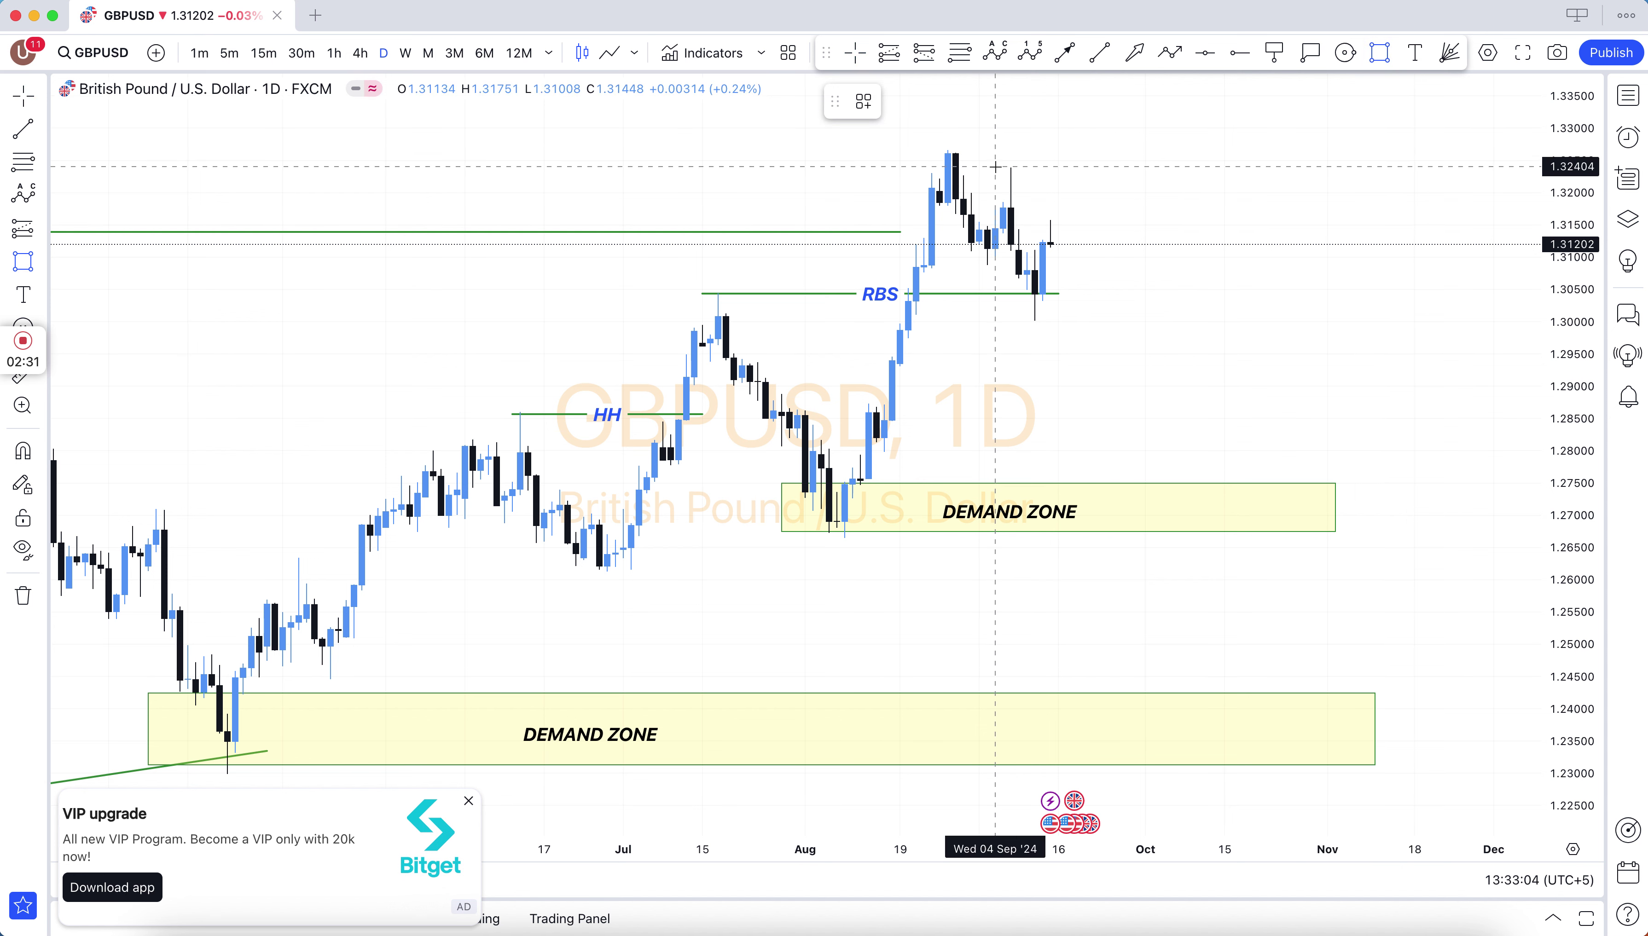
pyautogui.moveTo(994, 166); pyautogui.dragTo(1121, 228)
pyautogui.click(1122, 228)
pyautogui.click(1206, 209)
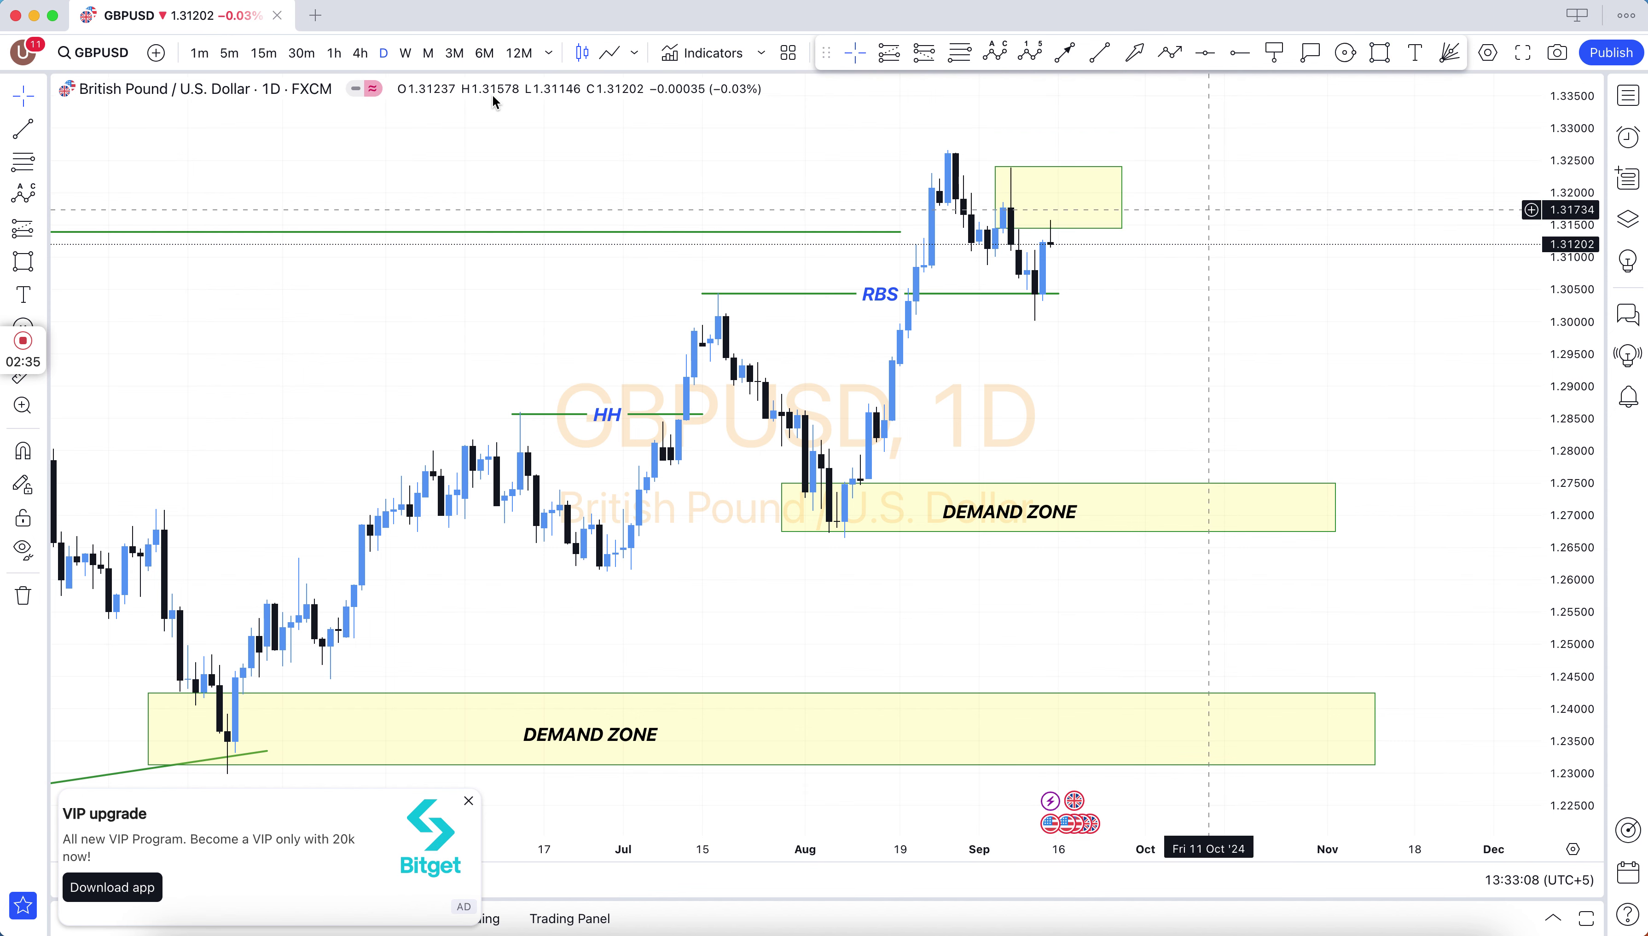
# Switch the chart to the 4-hour timeframe and raise the September zone's lower edge to about 1.3165
pyautogui.click(361, 55)
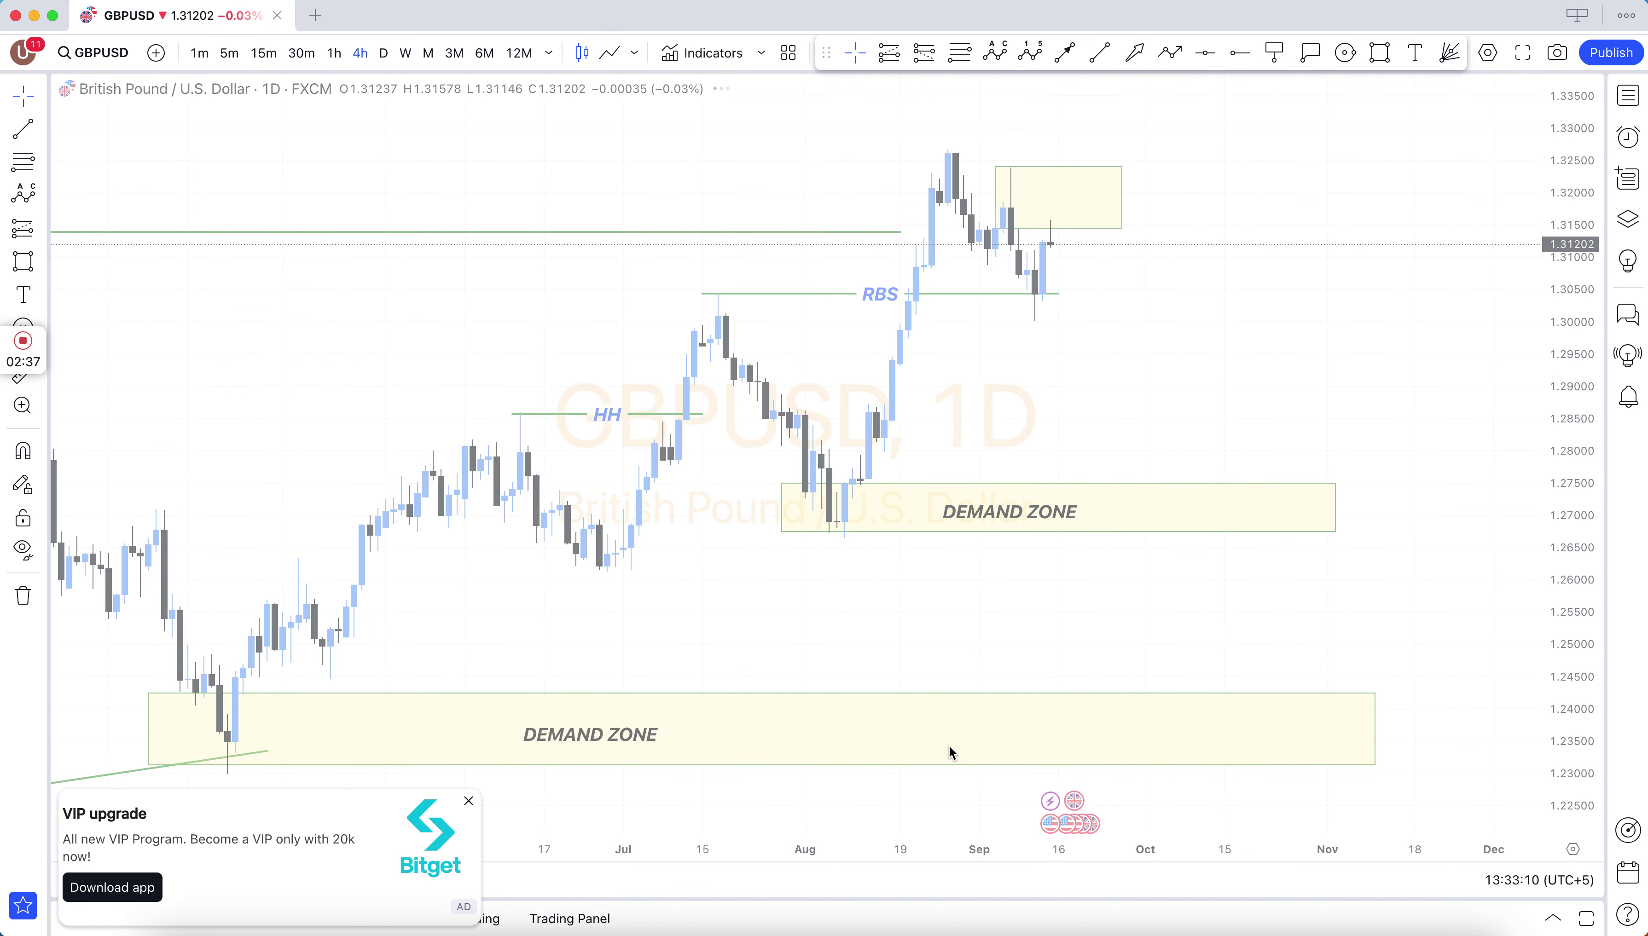
pyautogui.click(875, 794)
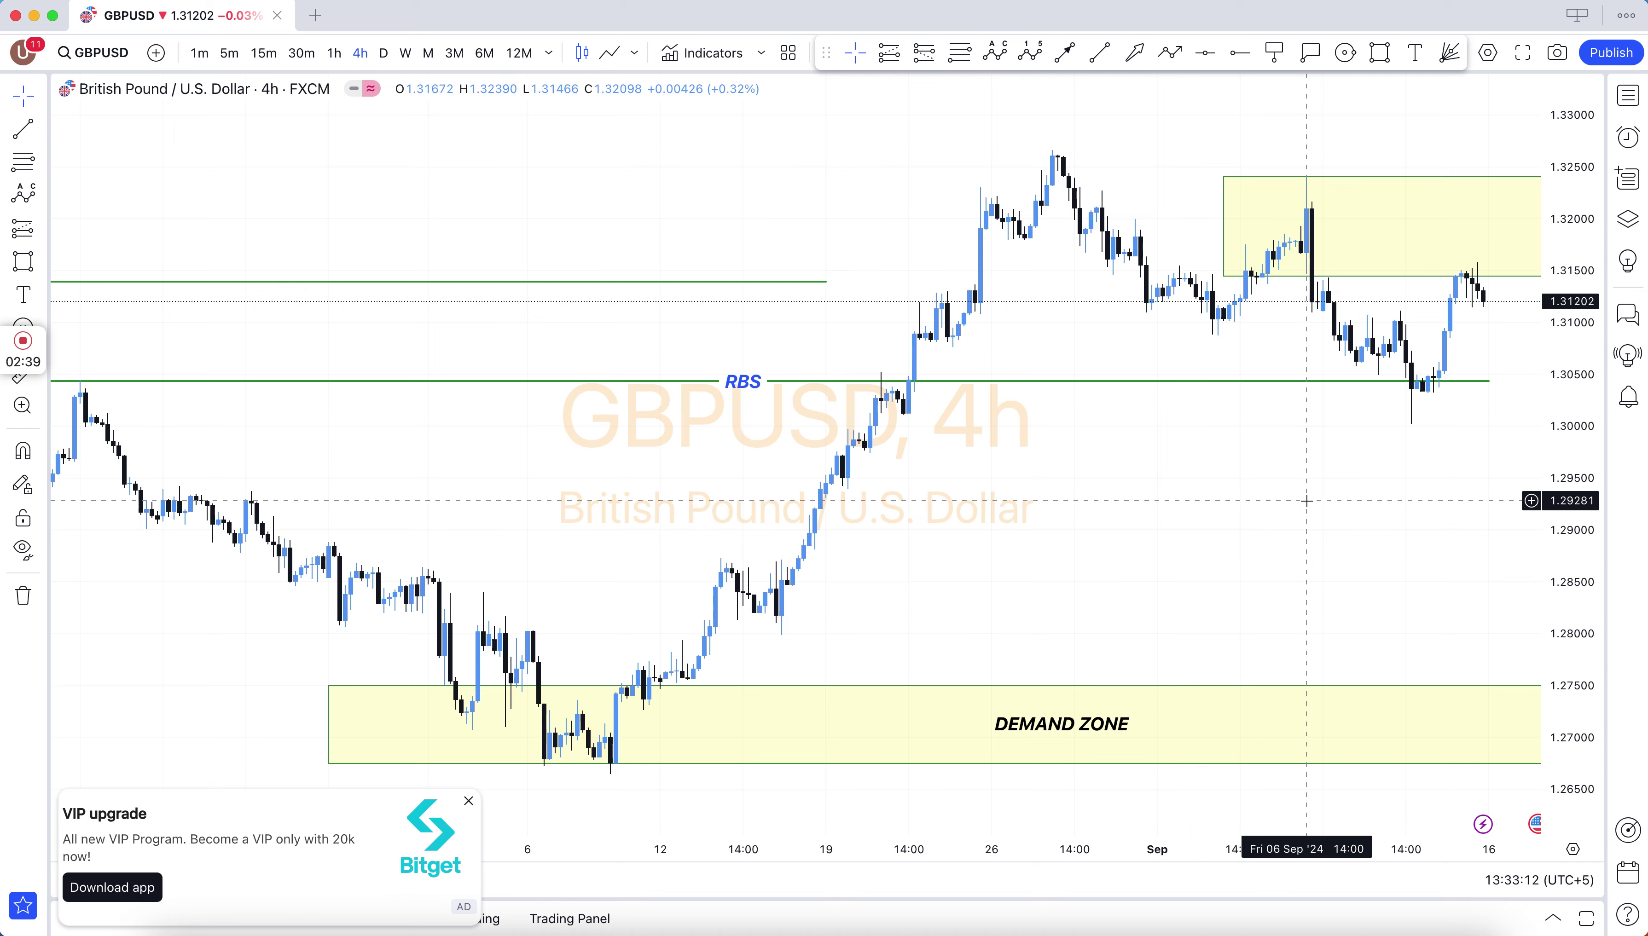
pyautogui.hscroll(10, 1306, 501)
pyautogui.moveTo(1571, 480); pyautogui.dragTo(1569, 445)
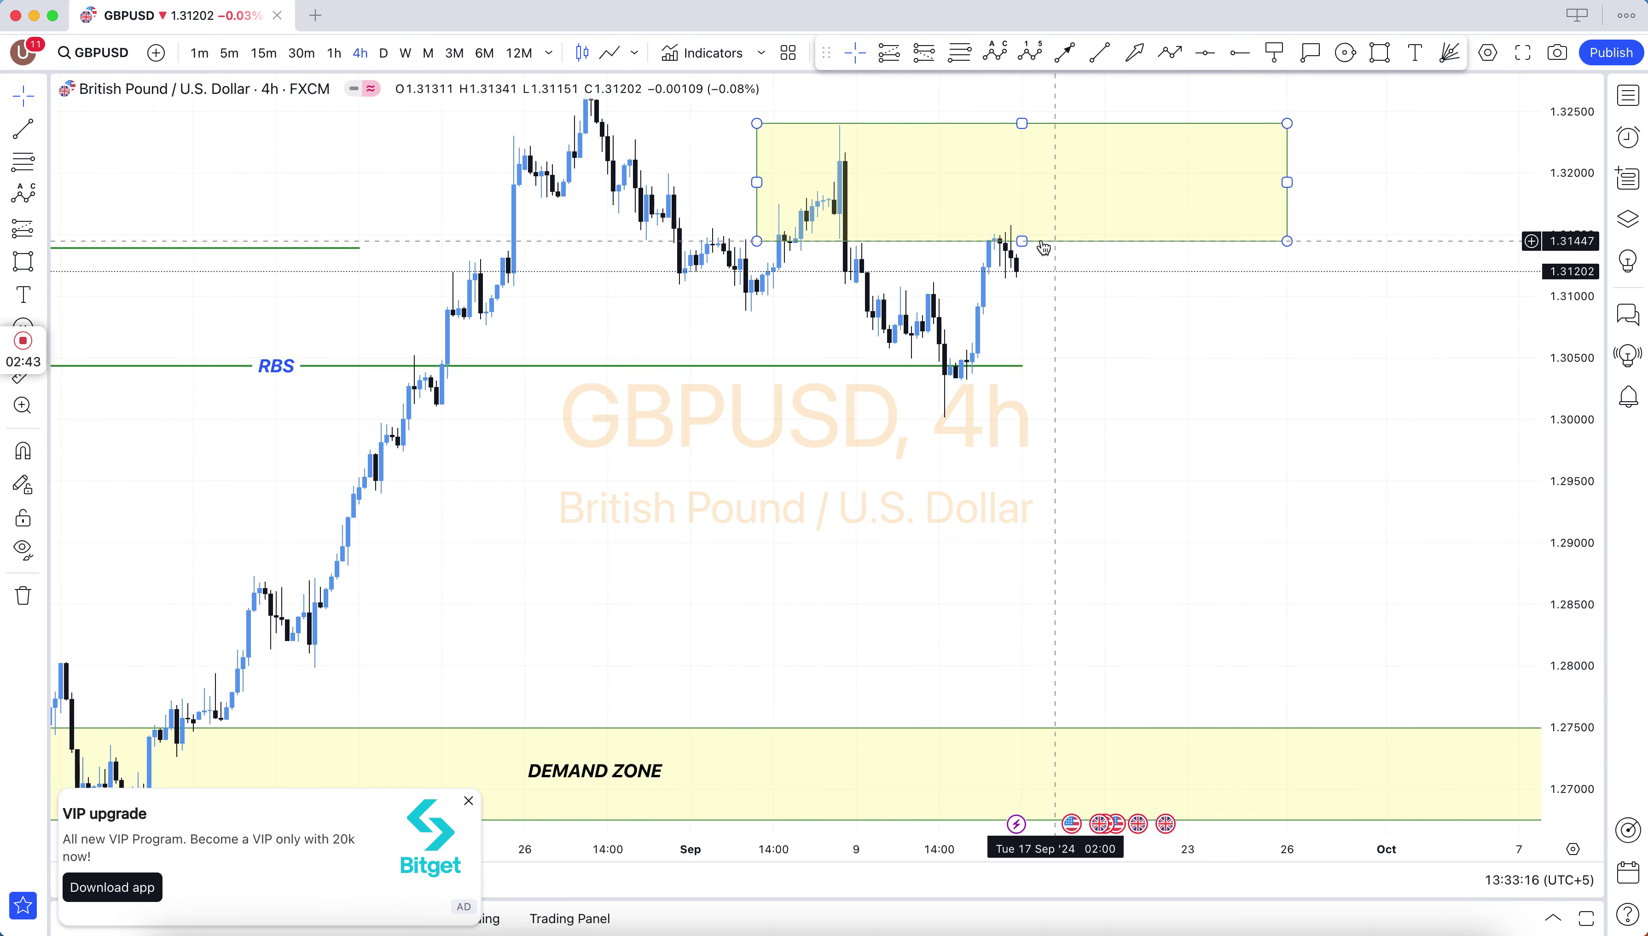
pyautogui.moveTo(1022, 241); pyautogui.dragTo(1025, 216)
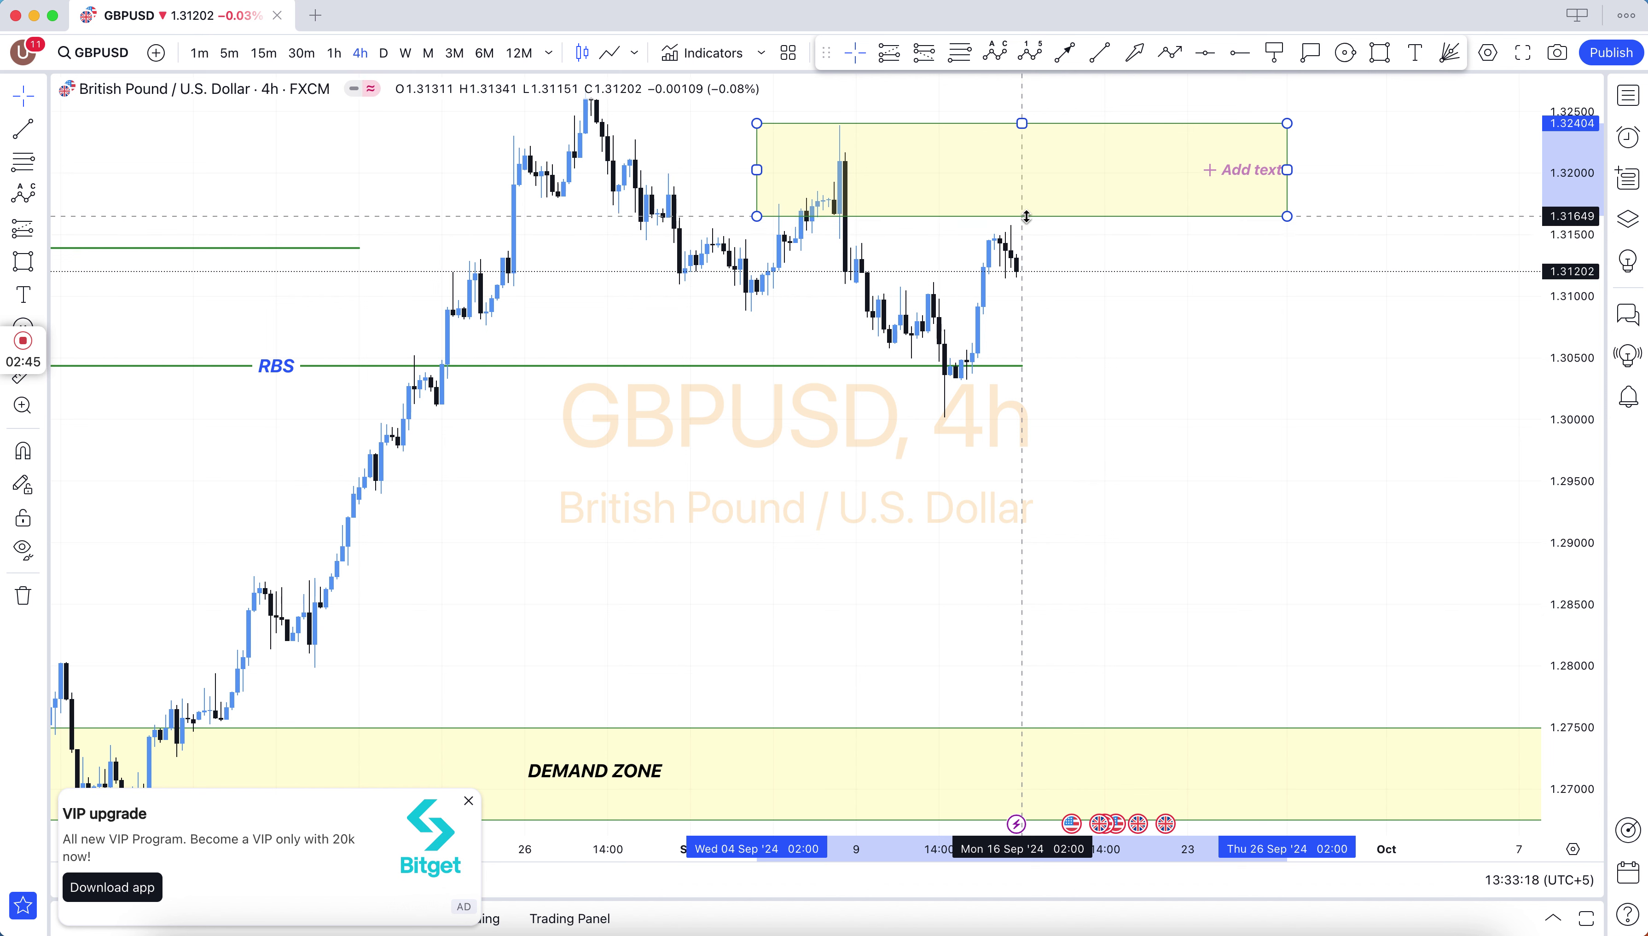
pyautogui.click(1122, 323)
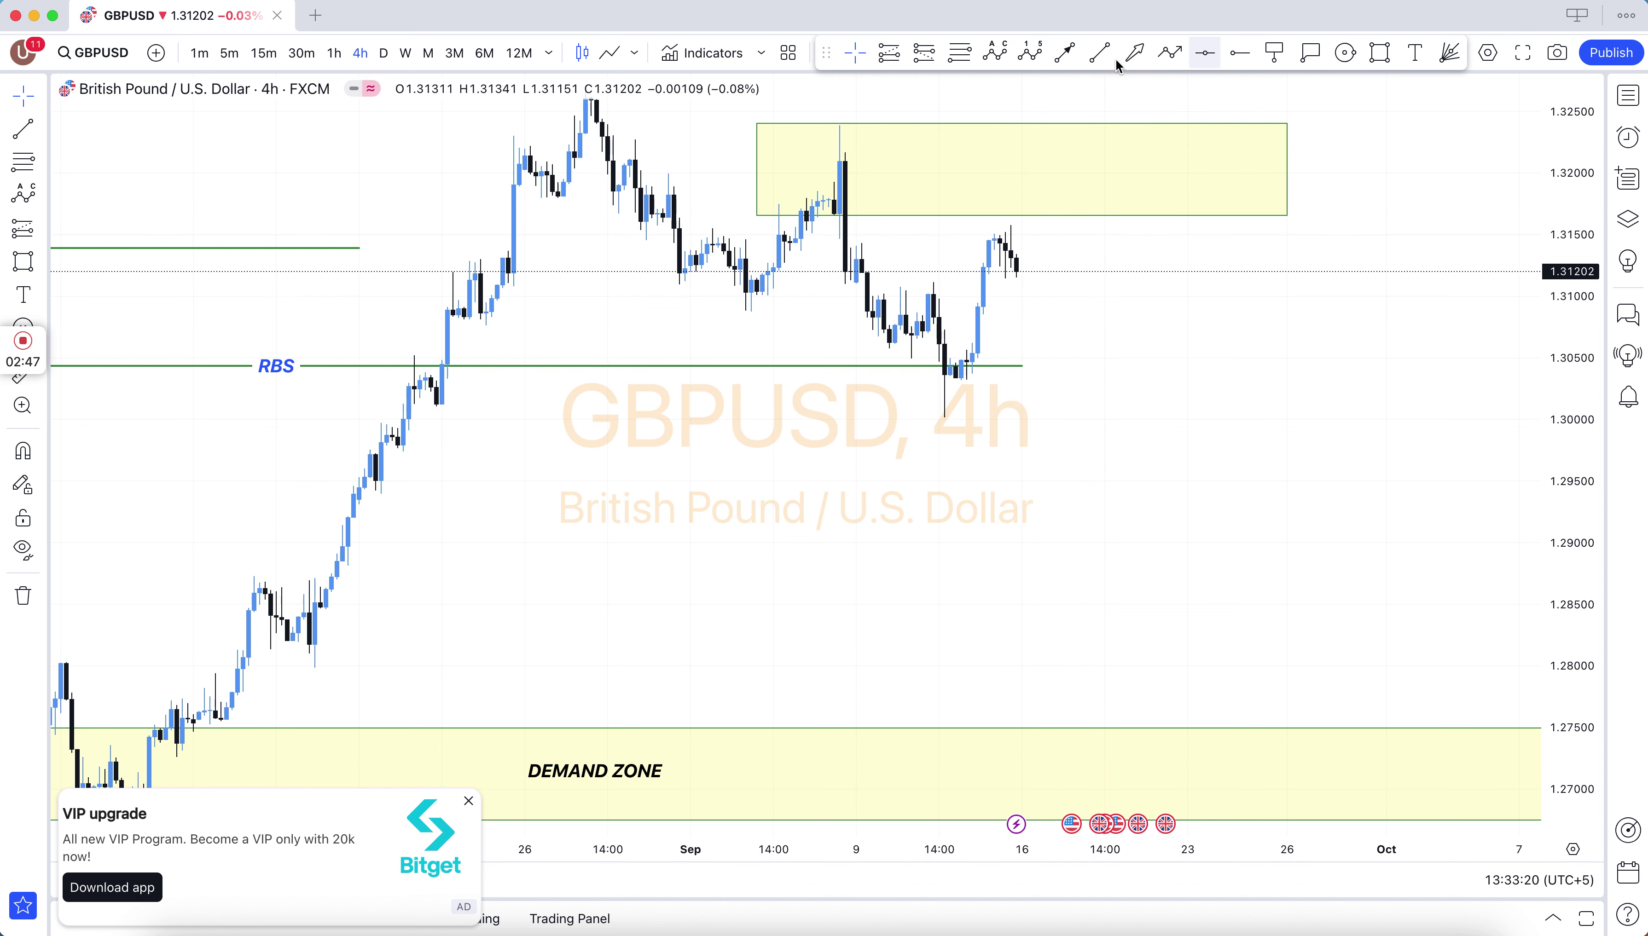
# Draw a Fibonacci retracement over the September rise, with level 1 at about 1.3124 and level 0 at about 1.300
pyautogui.click(959, 53)
pyautogui.click(970, 267)
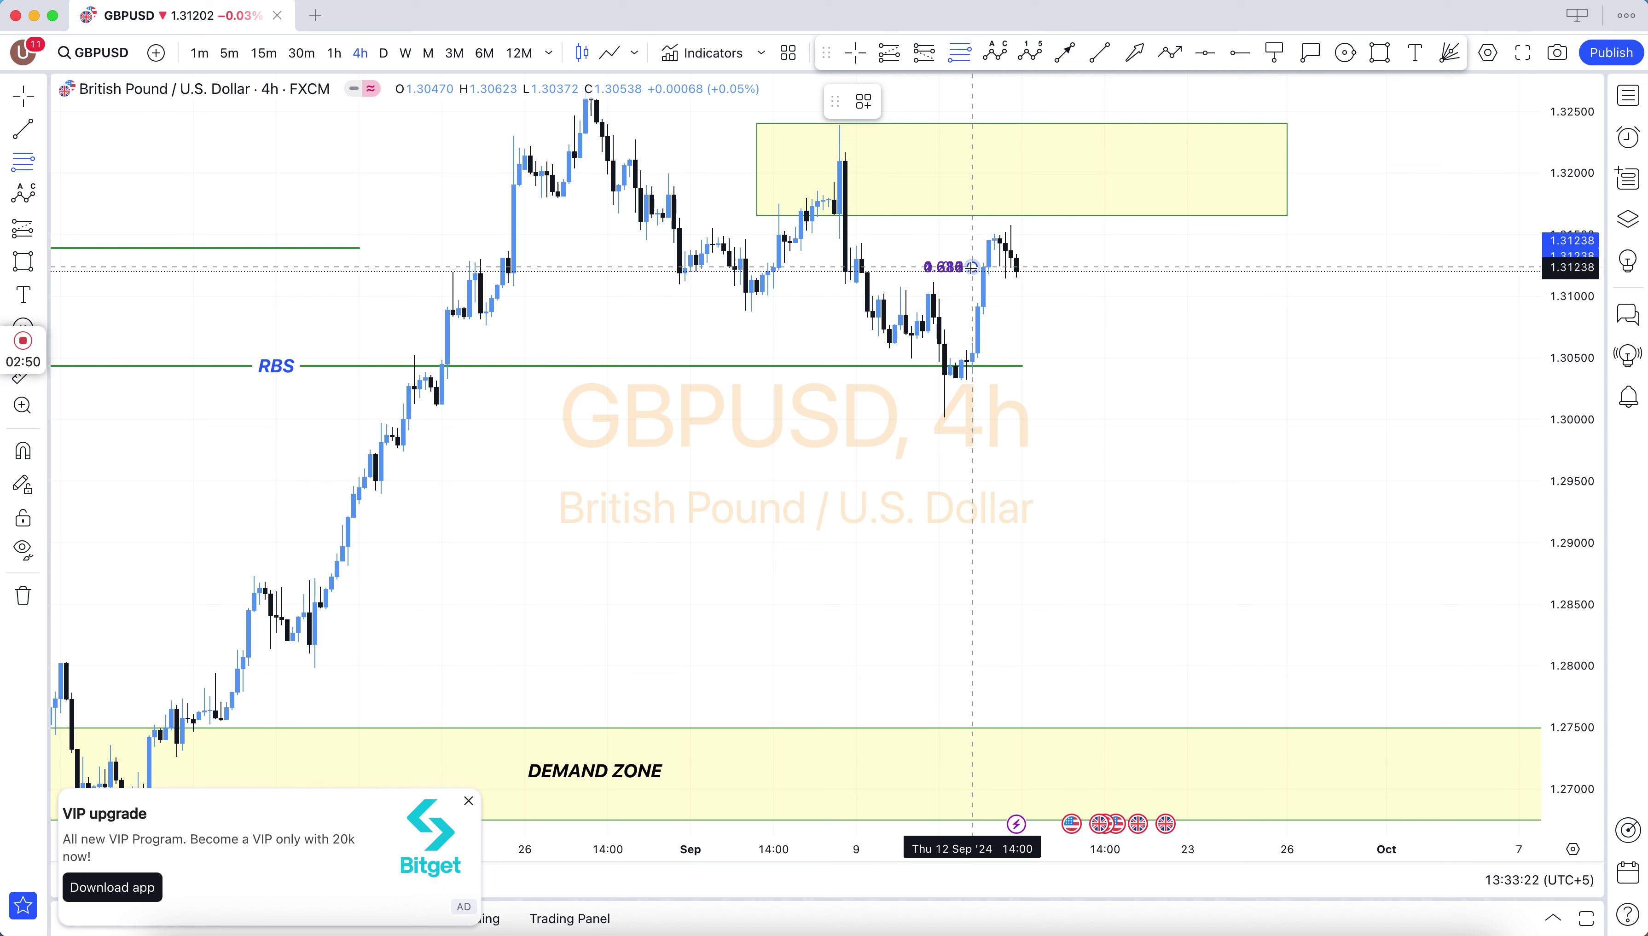
pyautogui.click(923, 416)
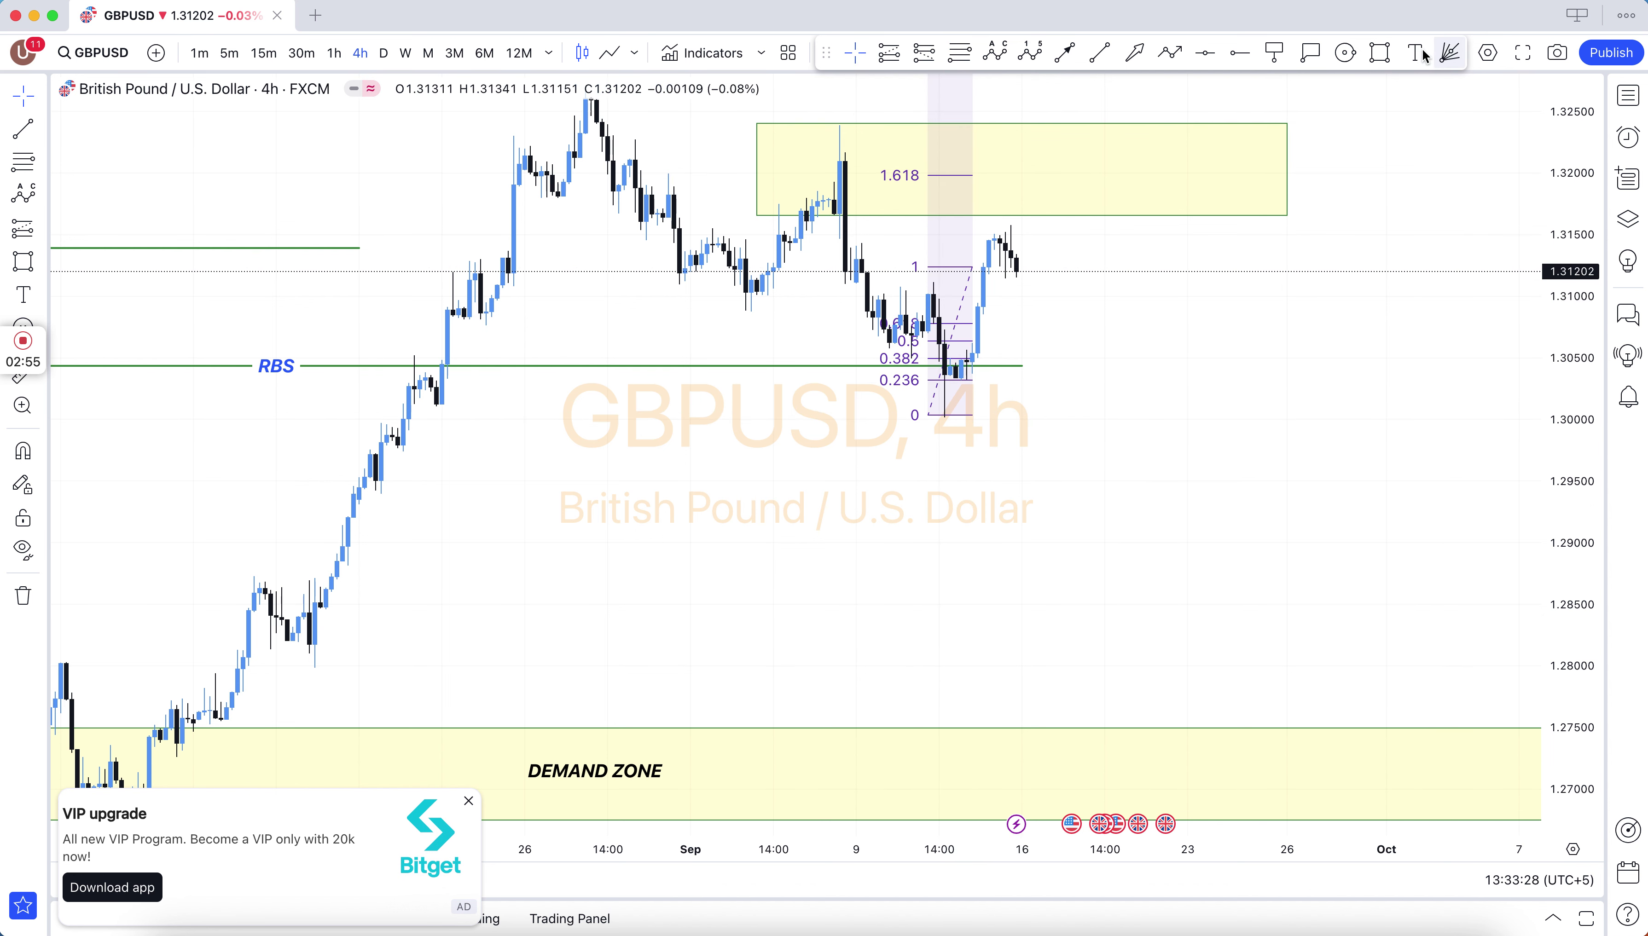
# Add the text label "SUPPLY , OB , FVG , BE" inside the September zone
pyautogui.click(883, 143)
pyautogui.write('SUPPLY , OB , FVG , BE')
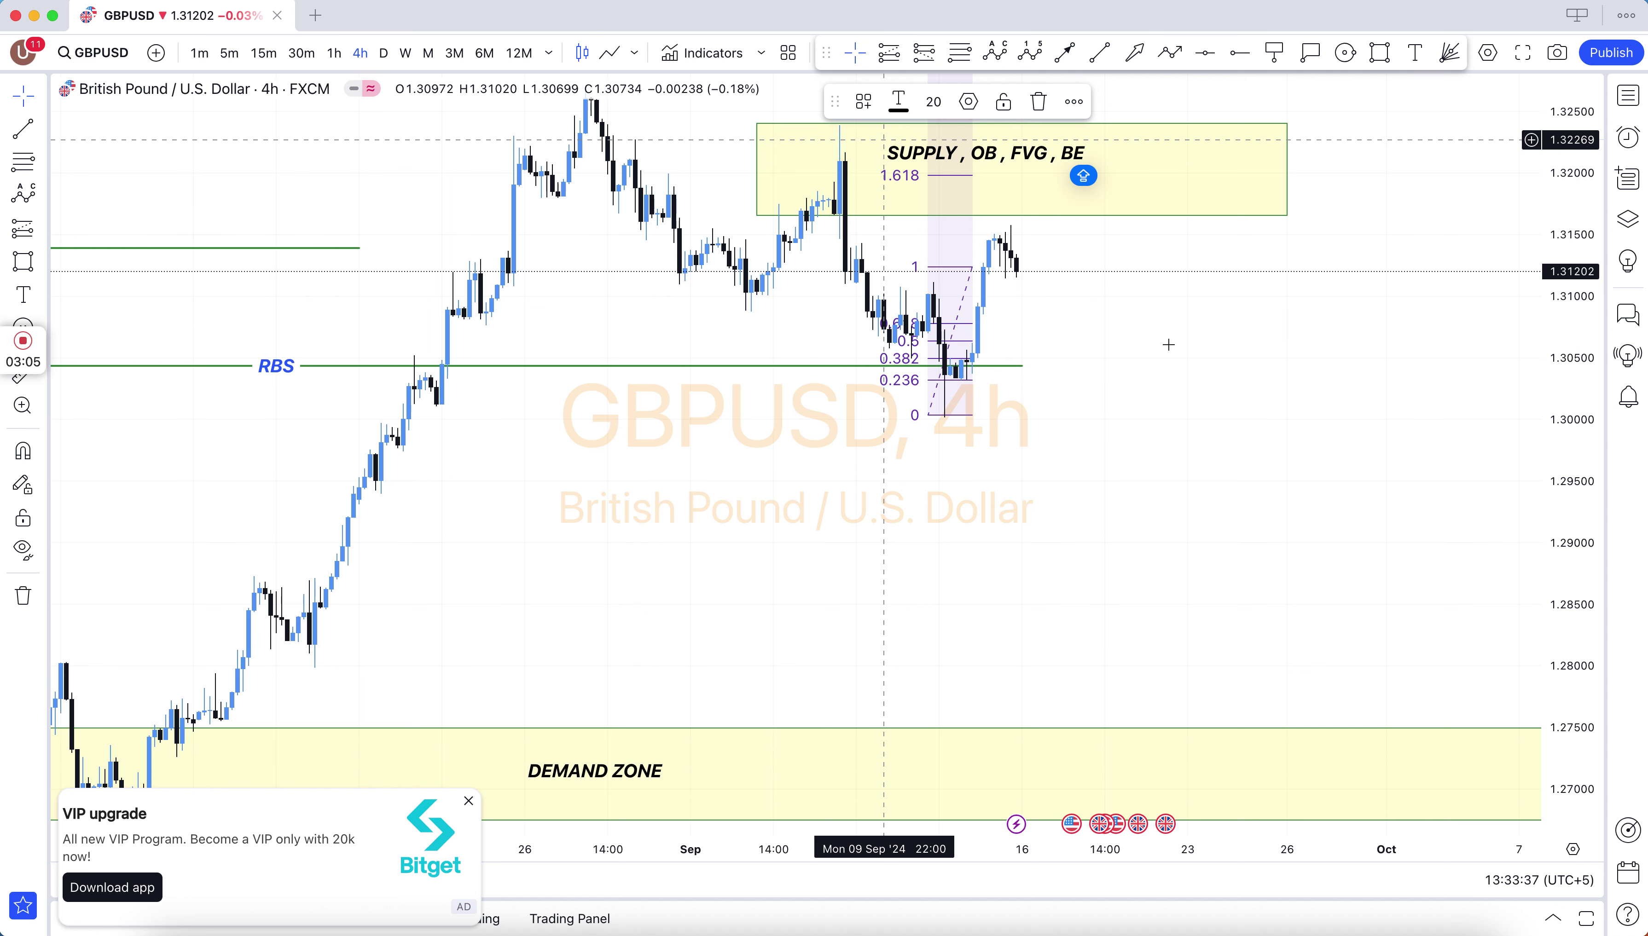
pyautogui.click(1248, 409)
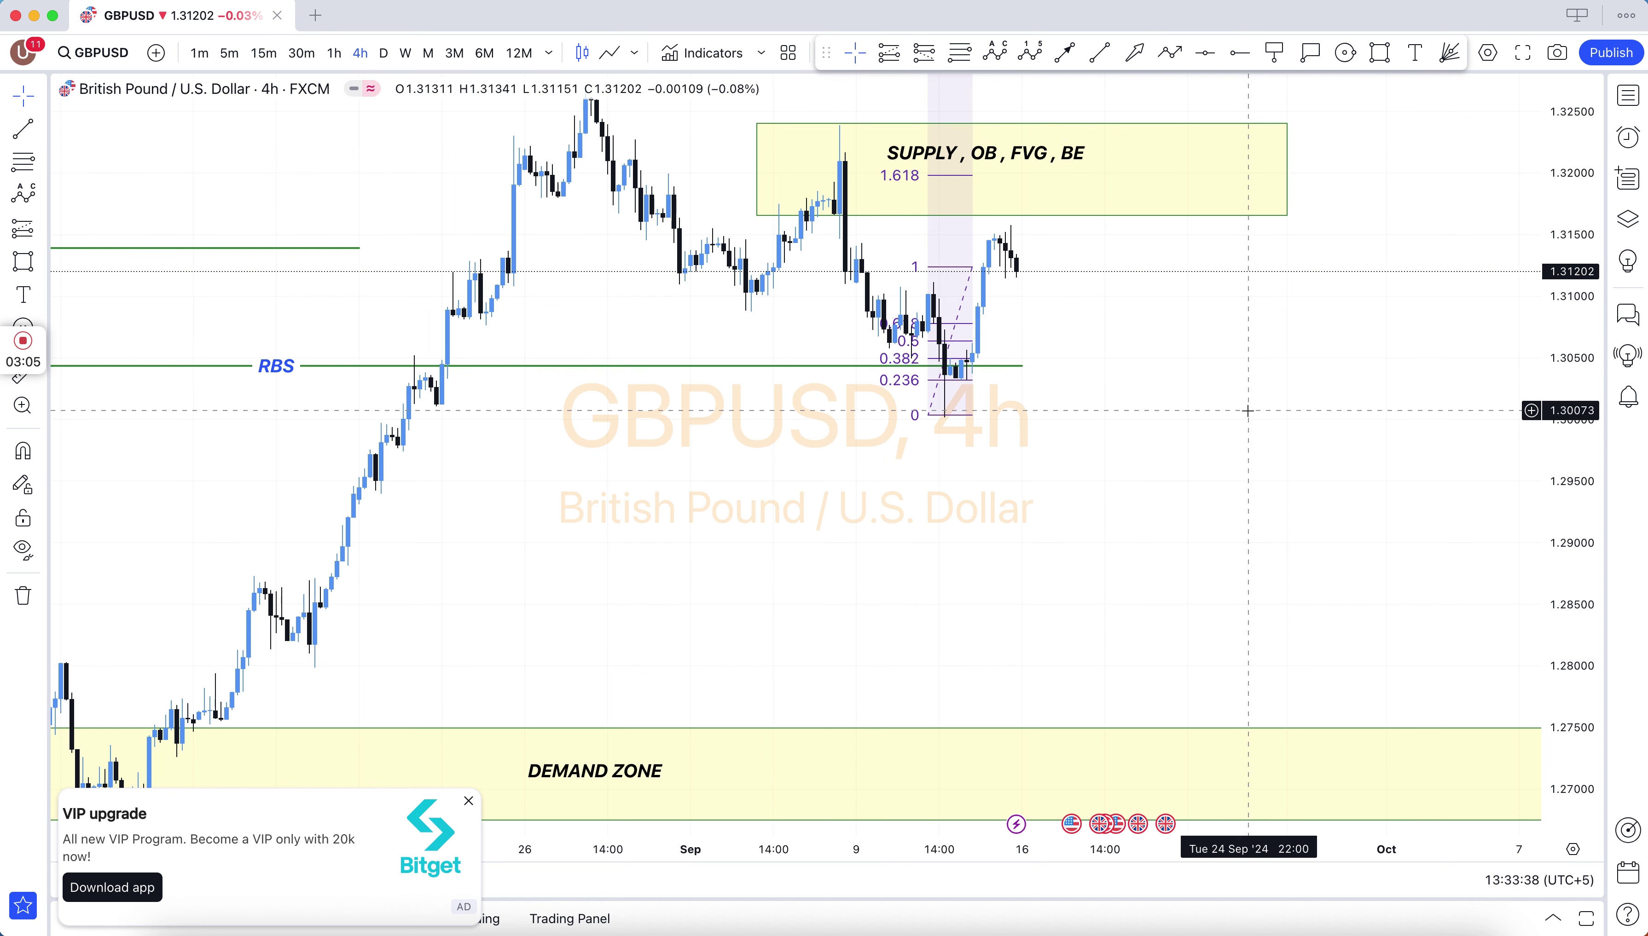
# Draw a zone at about 1.280–1.285 from the mid-August 2024 consolidation to 25 September 2024
pyautogui.scroll(-1, 1369, 443)
pyautogui.scroll(1, 1354, 418)
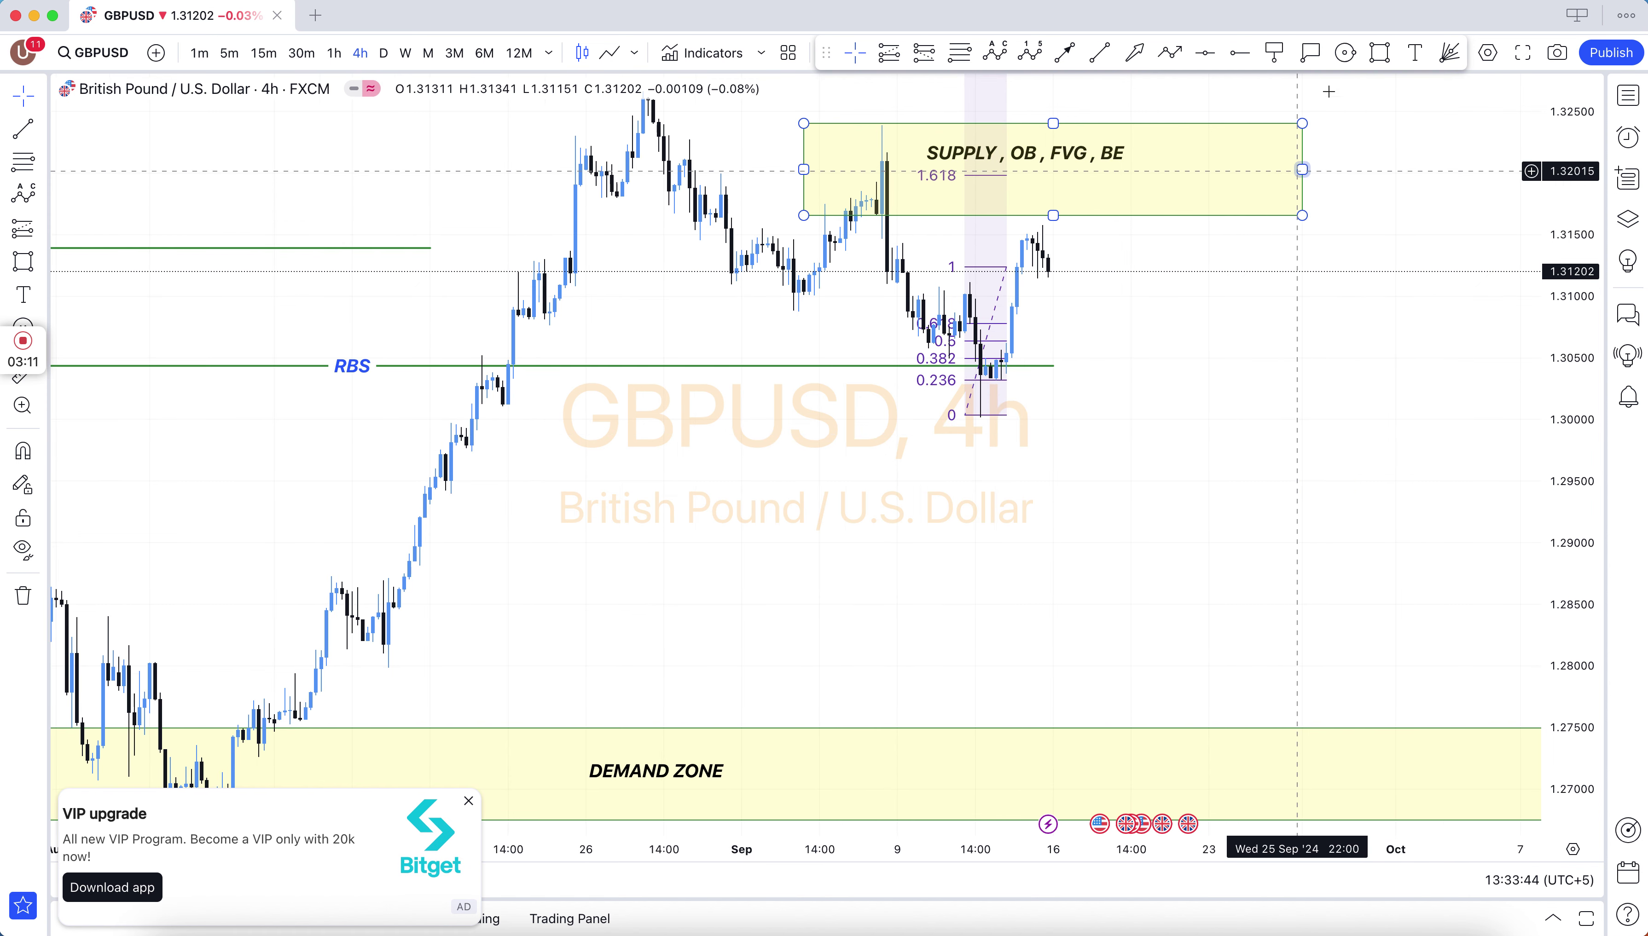
pyautogui.click(1379, 53)
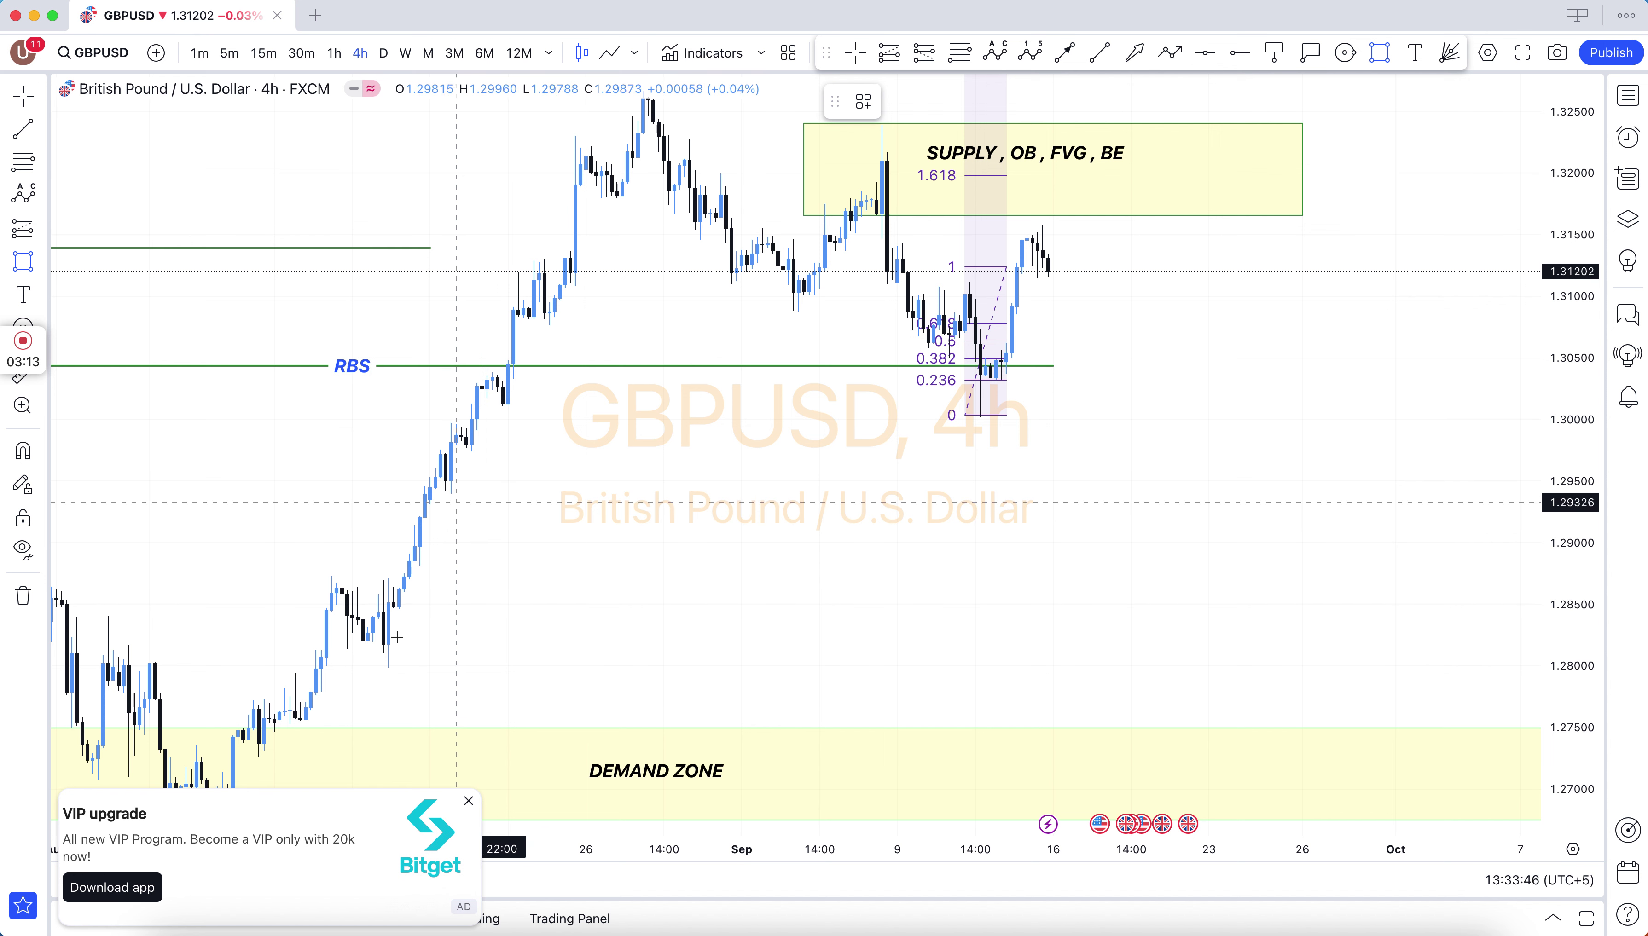
pyautogui.moveTo(970, 609)
pyautogui.mouseDown()
pyautogui.moveTo(1279, 620)
pyautogui.moveTo(1251, 607)
pyautogui.moveTo(1275, 608)
pyautogui.mouseUp()
pyautogui.click(1322, 565)
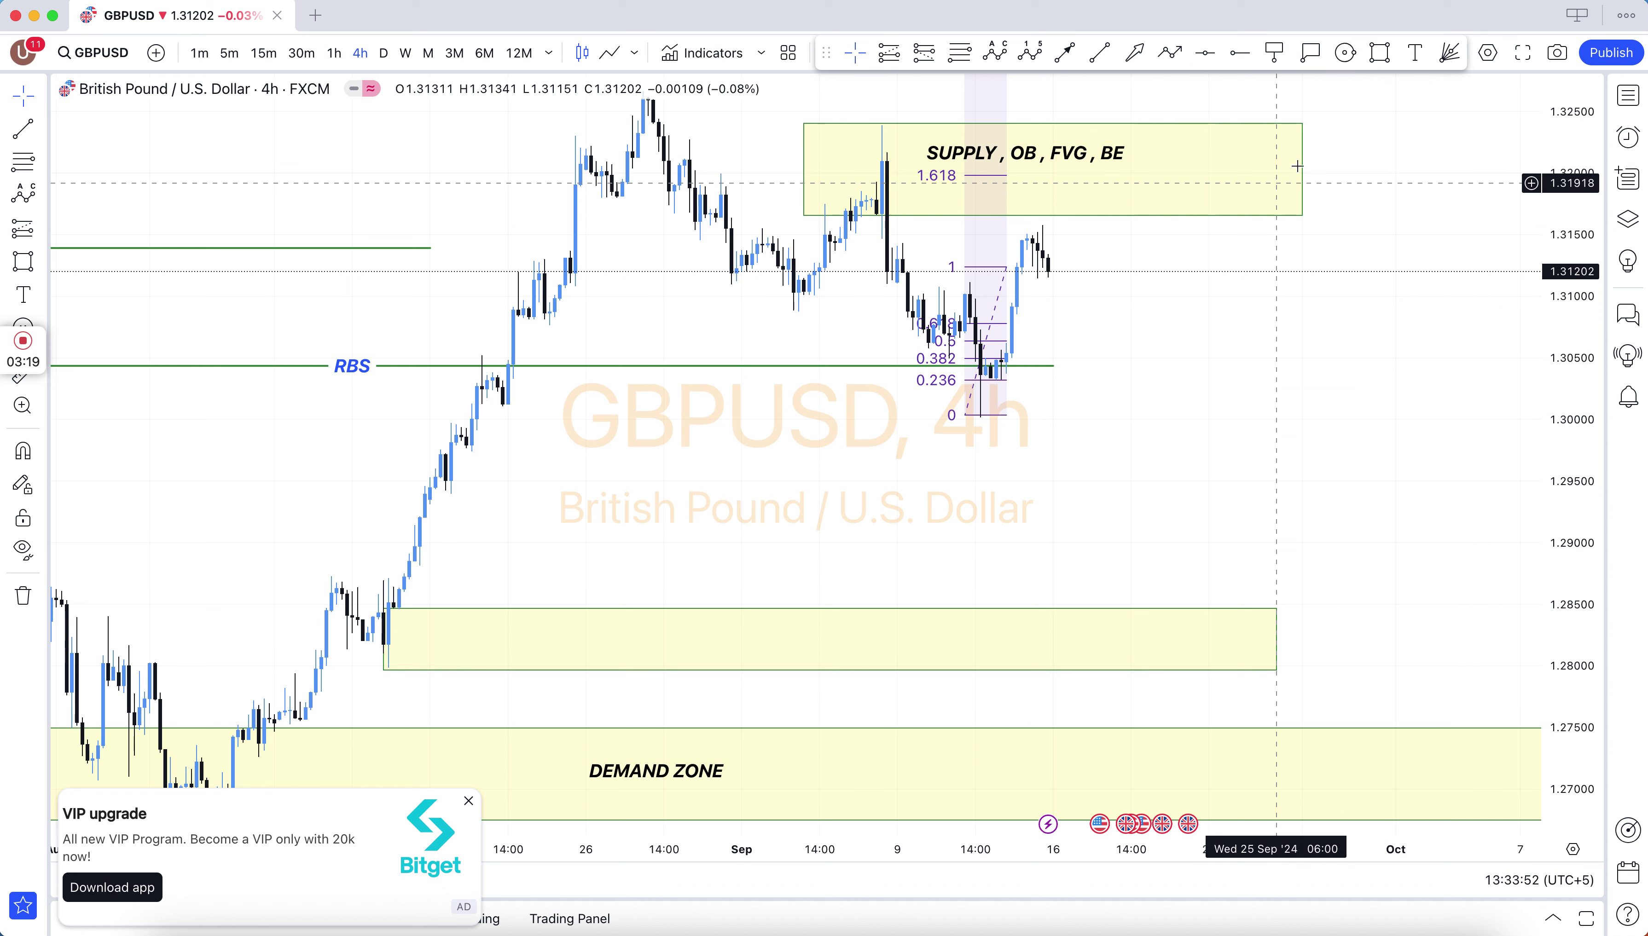
# Draw a narrow zone at about 1.294–1.297 from about 19 August 2024 to about 20 September 2024
pyautogui.click(1379, 57)
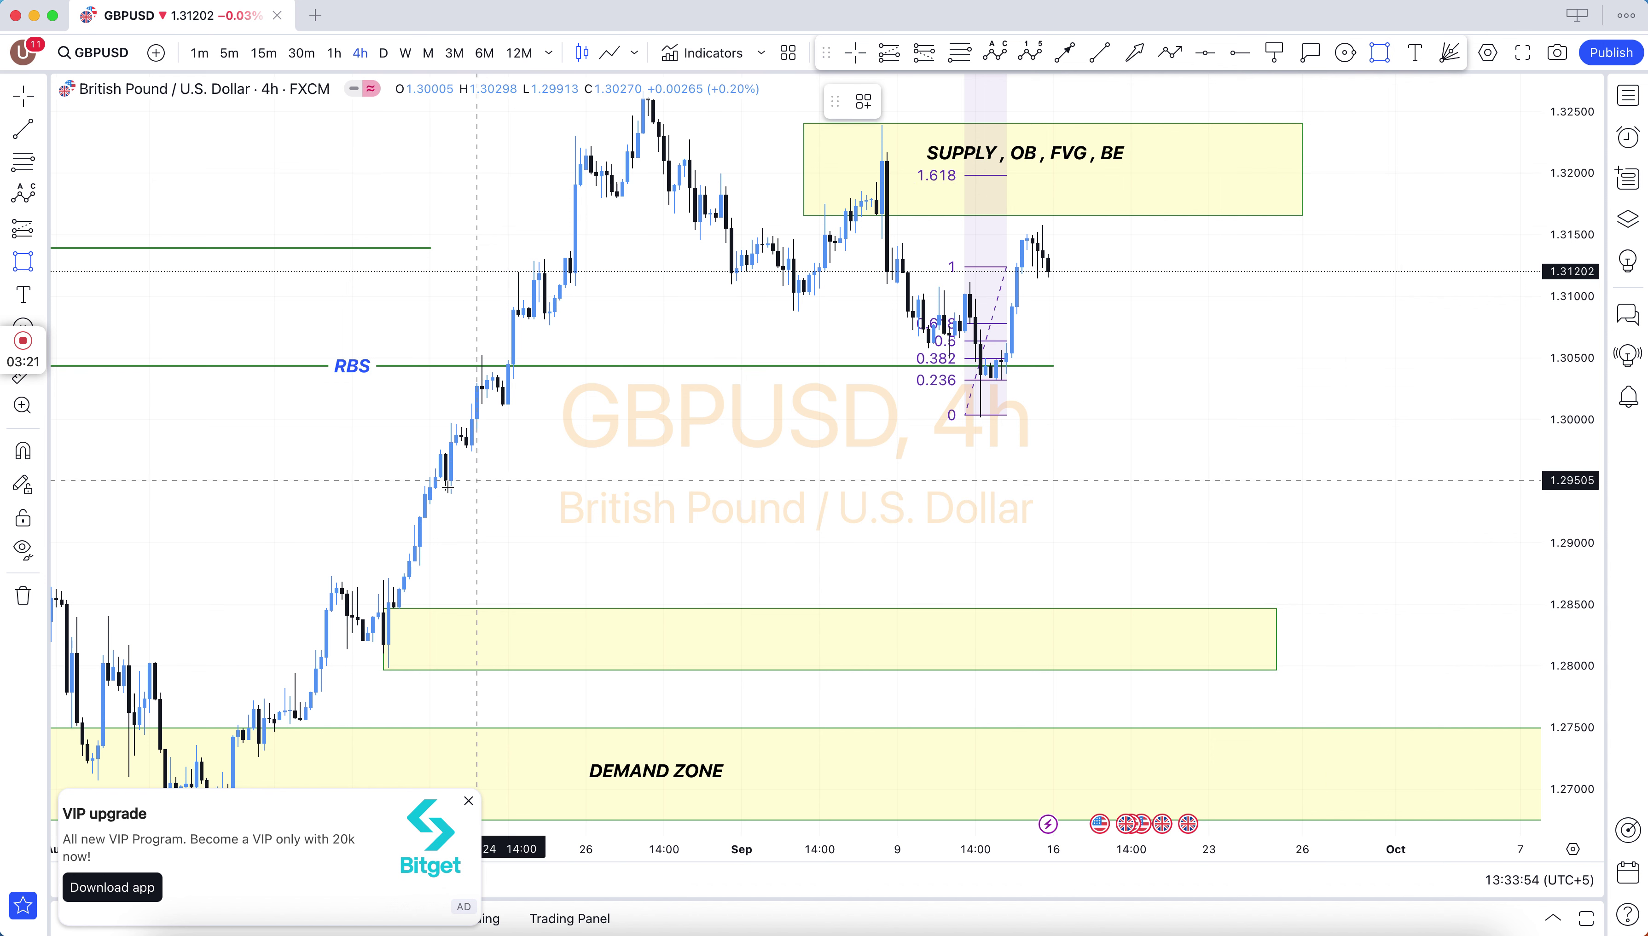
pyautogui.moveTo(1104, 446); pyautogui.dragTo(1182, 456)
pyautogui.click(1183, 456)
pyautogui.click(1308, 406)
# Extend the narrow 1.294–1.297 zone and shorten the supply zone so both end at 25 September 2024
pyautogui.moveTo(1183, 471); pyautogui.dragTo(1282, 476)
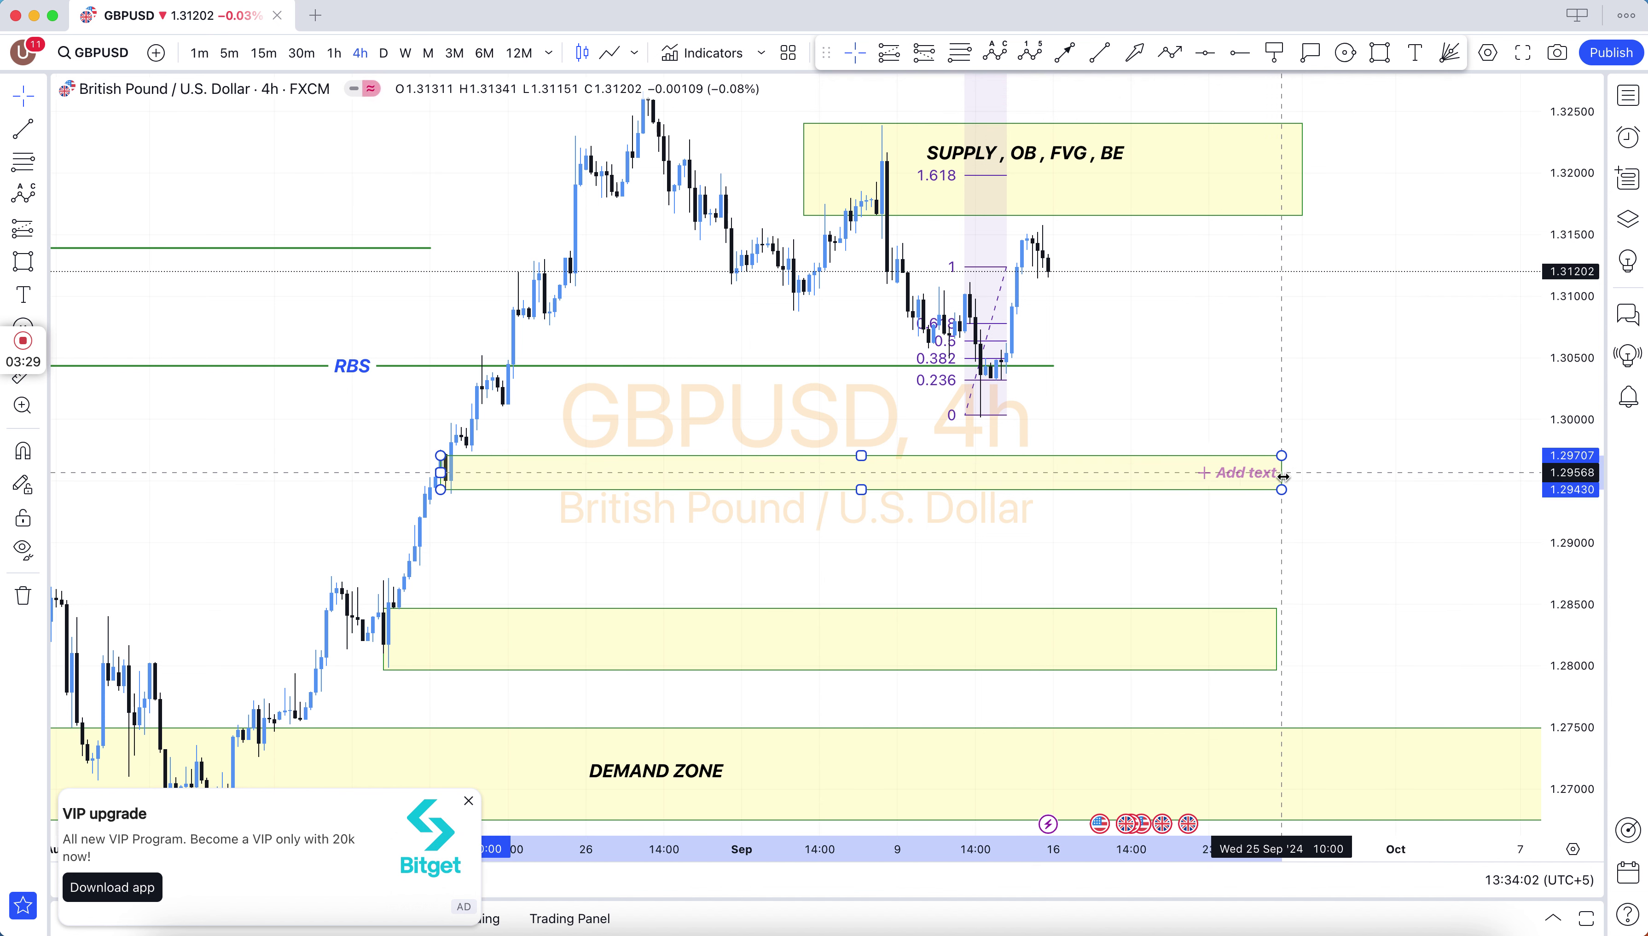
pyautogui.click(1342, 446)
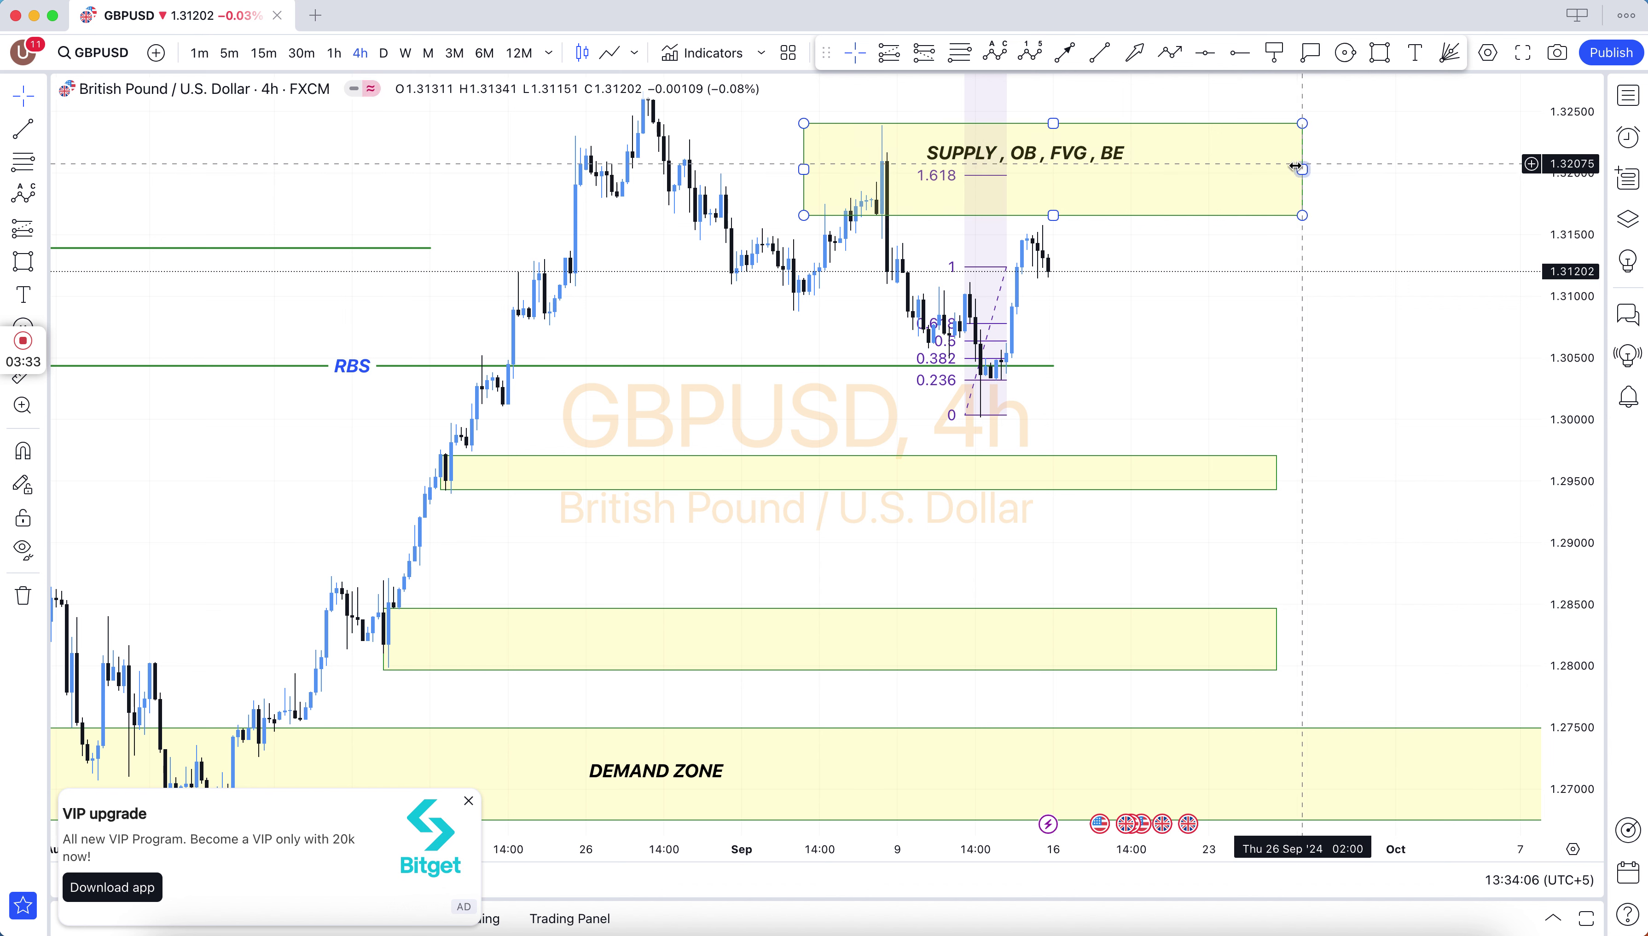
pyautogui.moveTo(1298, 168); pyautogui.dragTo(1289, 168)
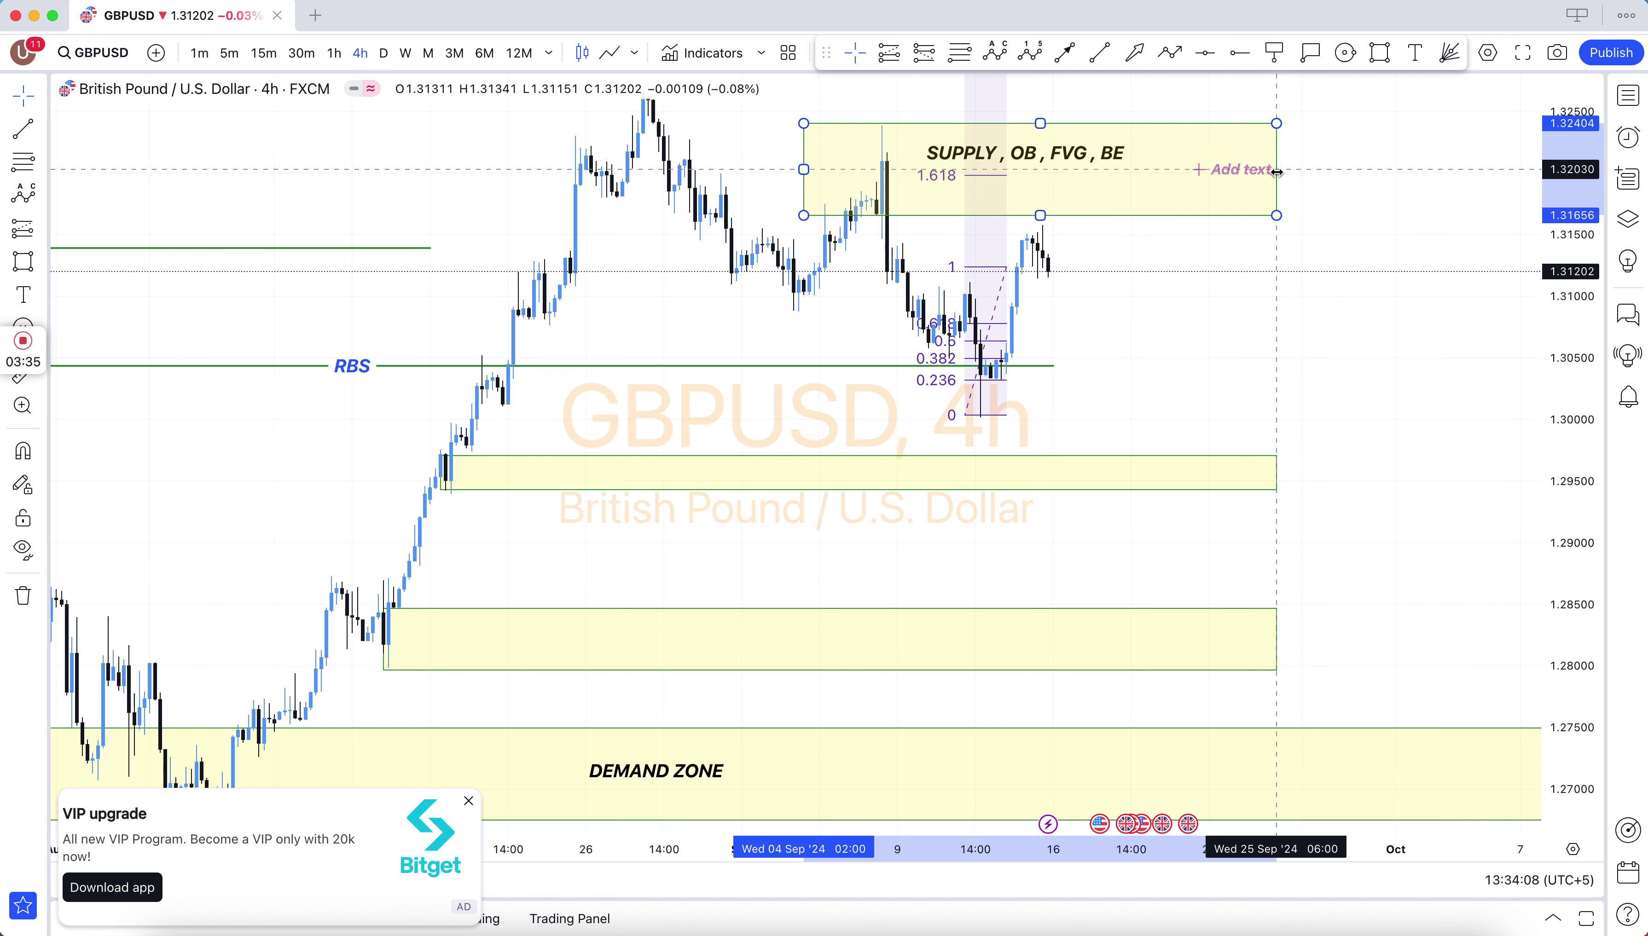
pyautogui.click(1394, 209)
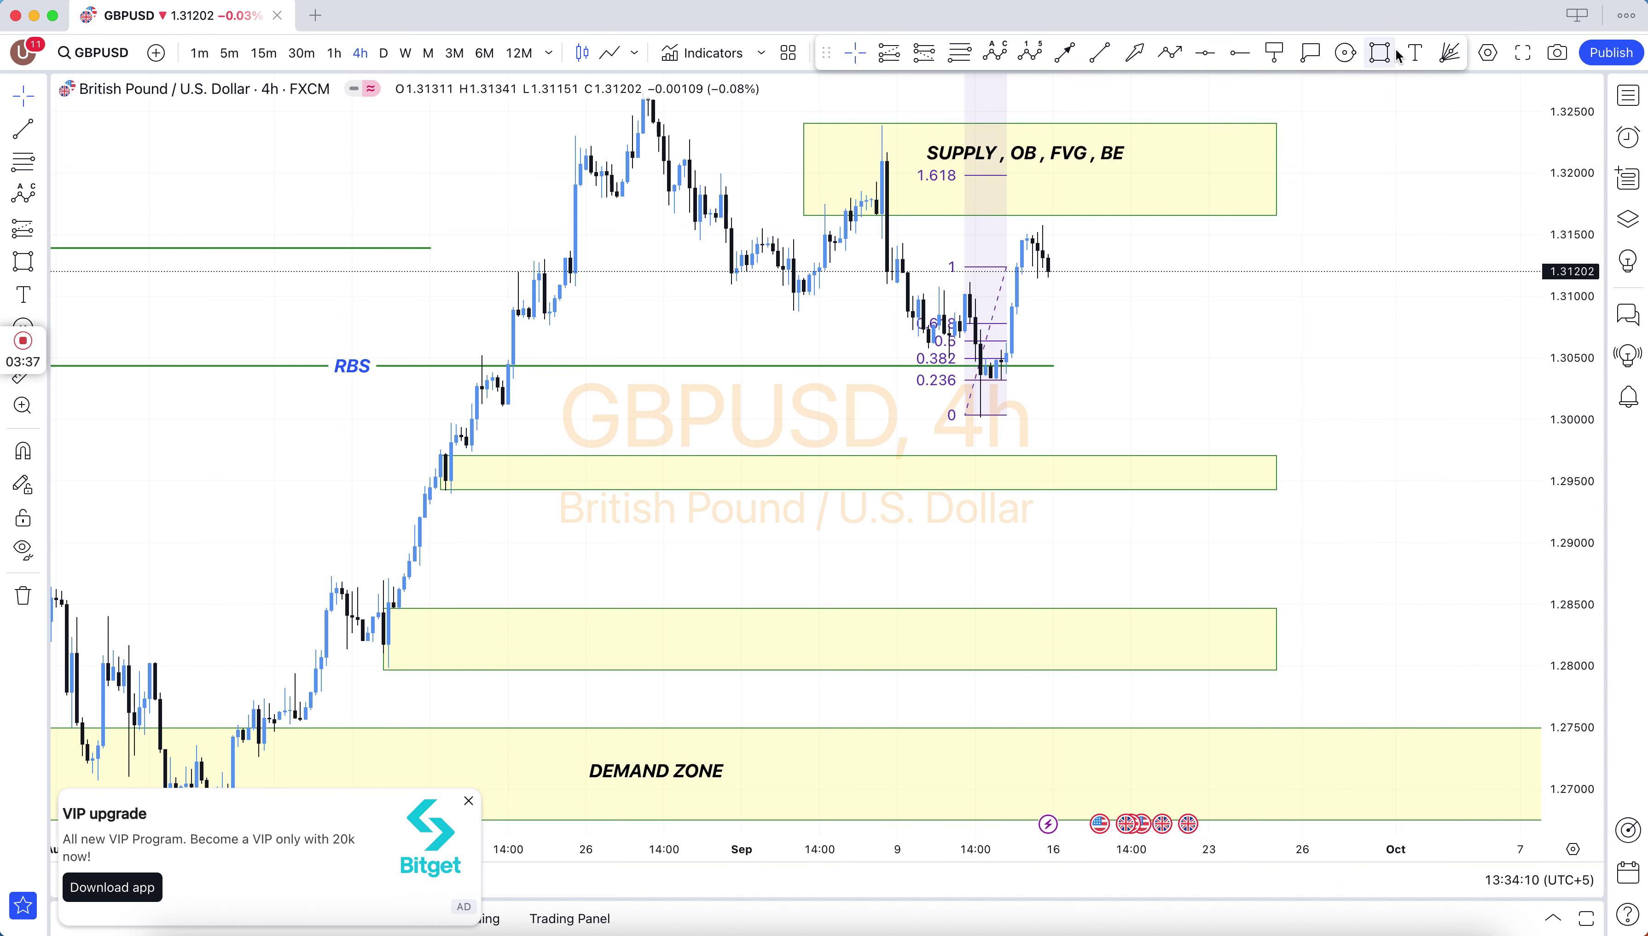